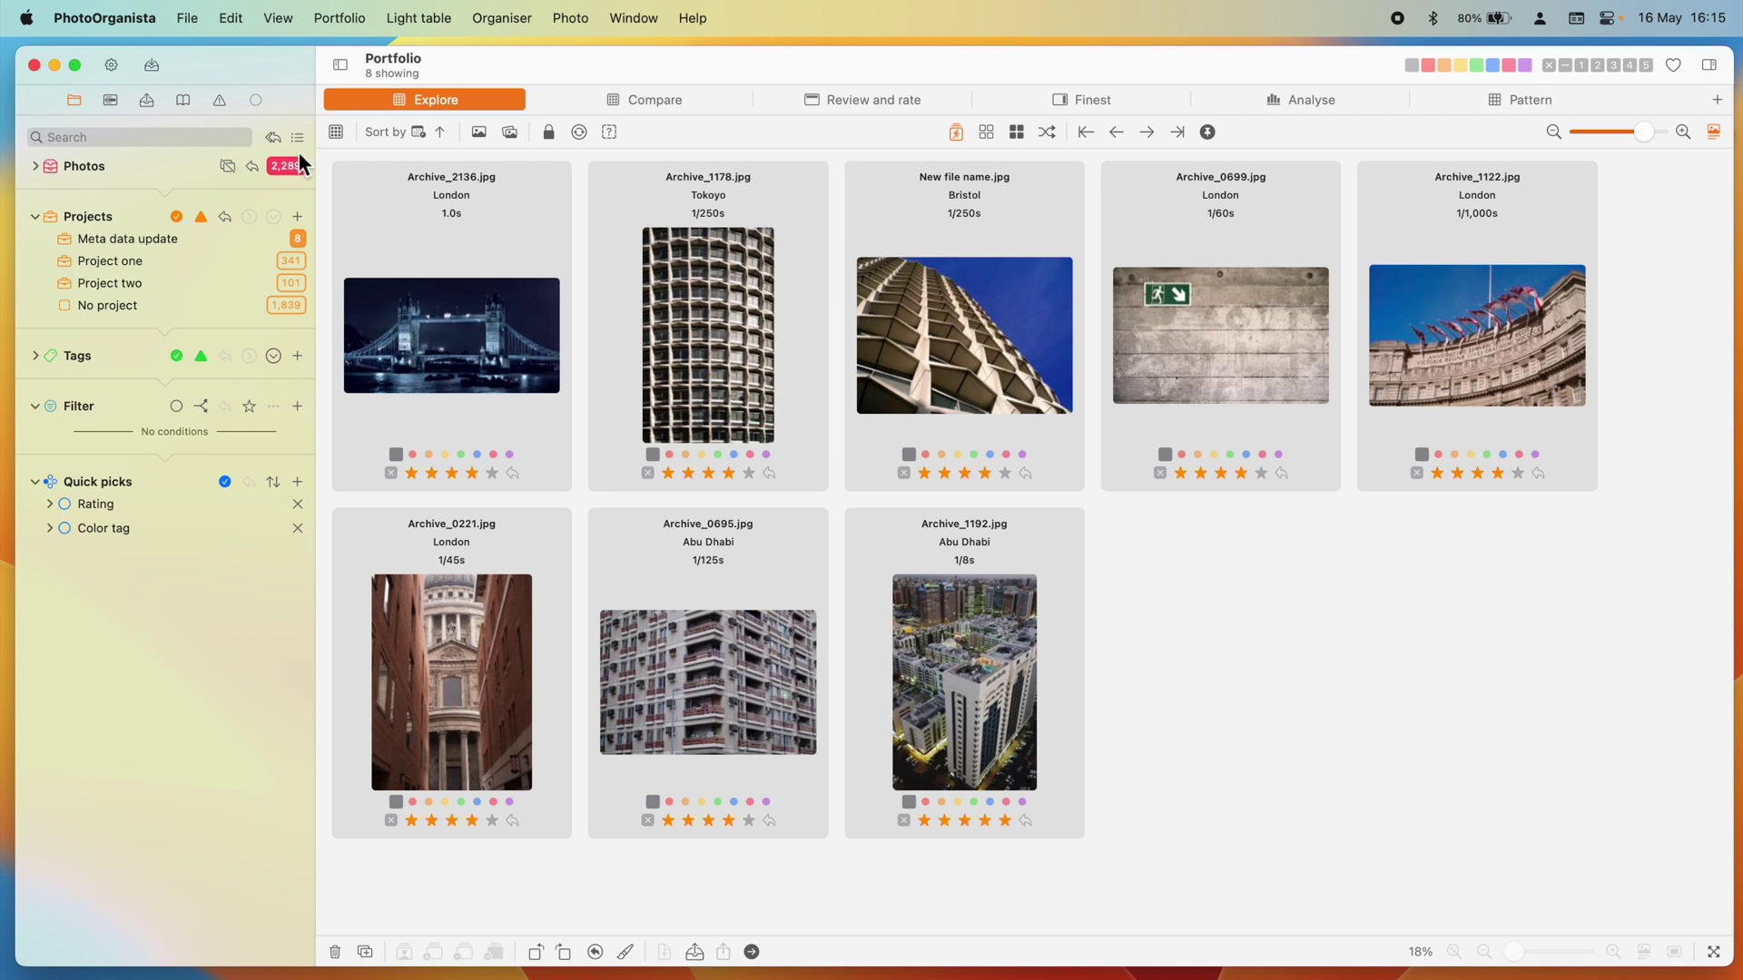
Step: Review the camera detail fields available for the first thumbnail line below the image in the photo fields settings
click(112, 62)
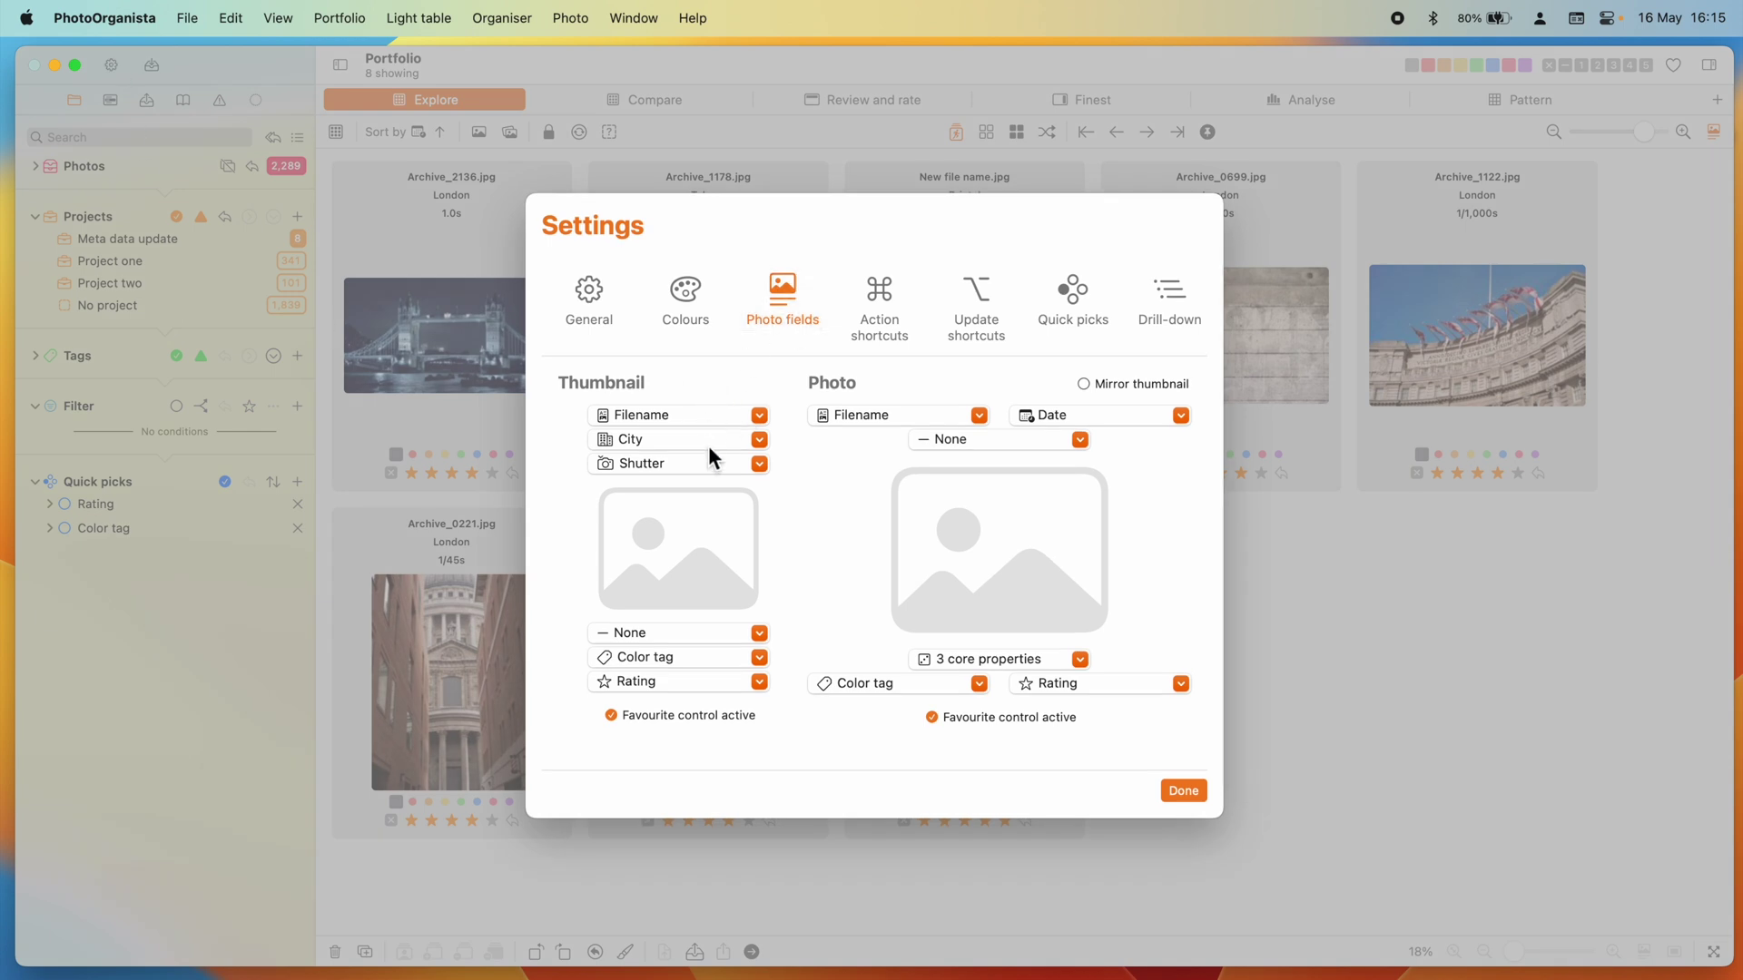
click(737, 626)
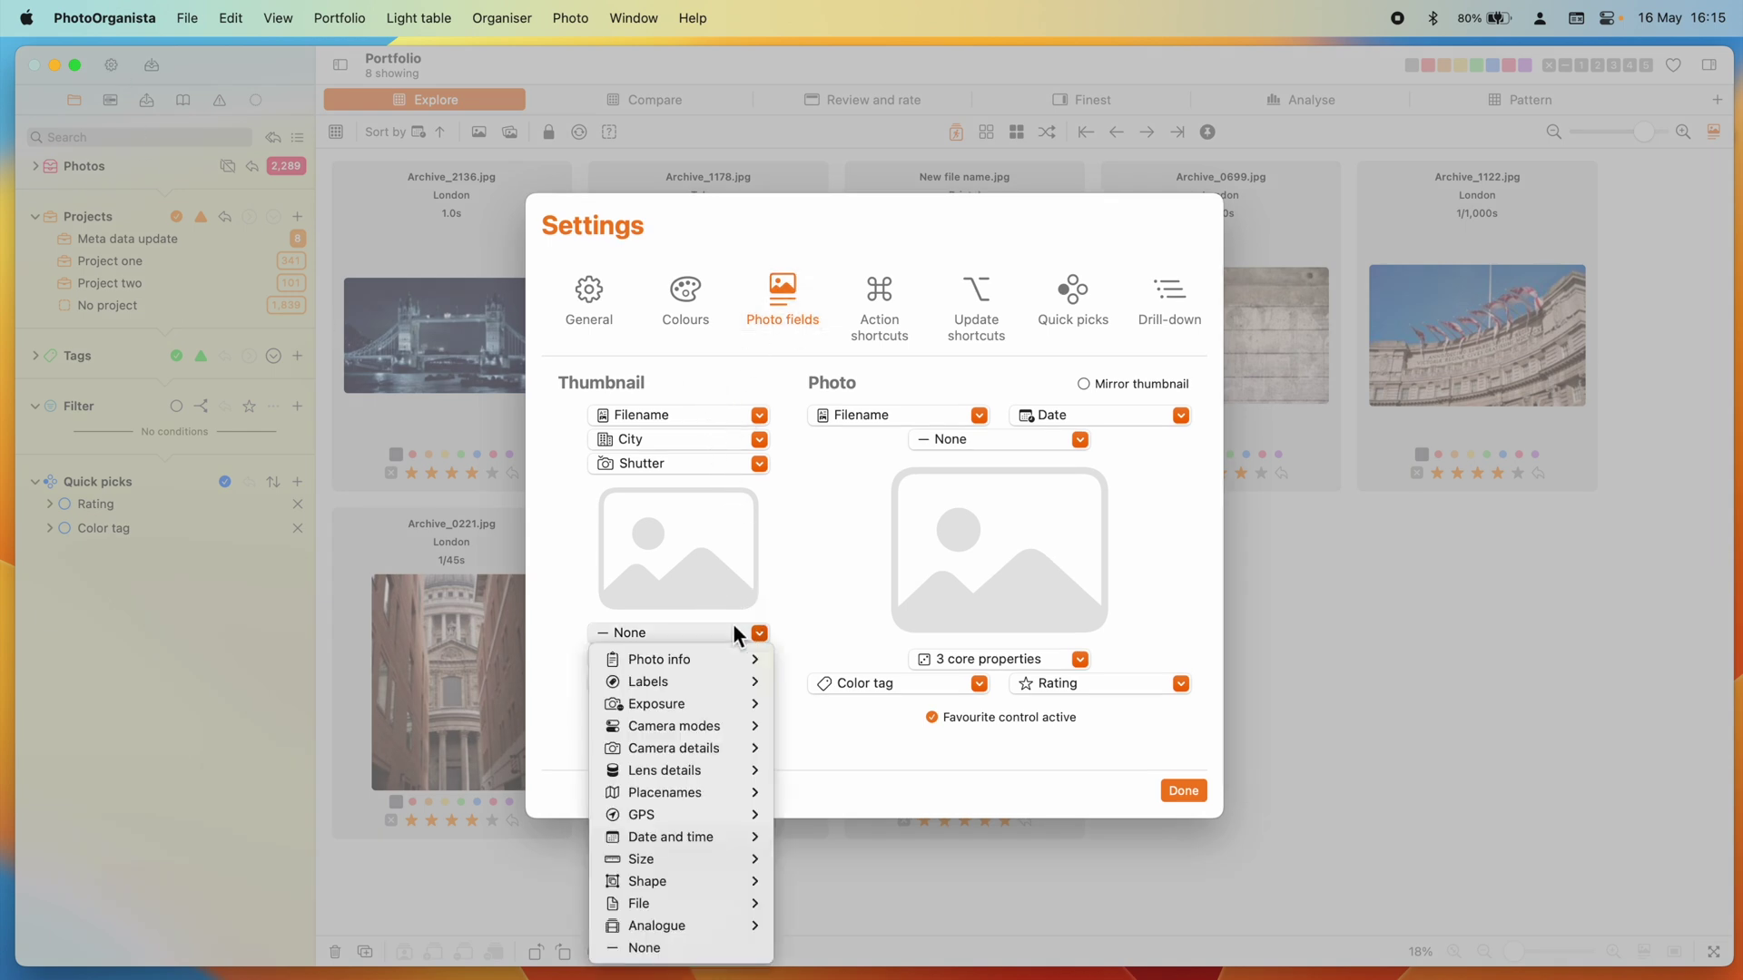
mouse_move(750, 751)
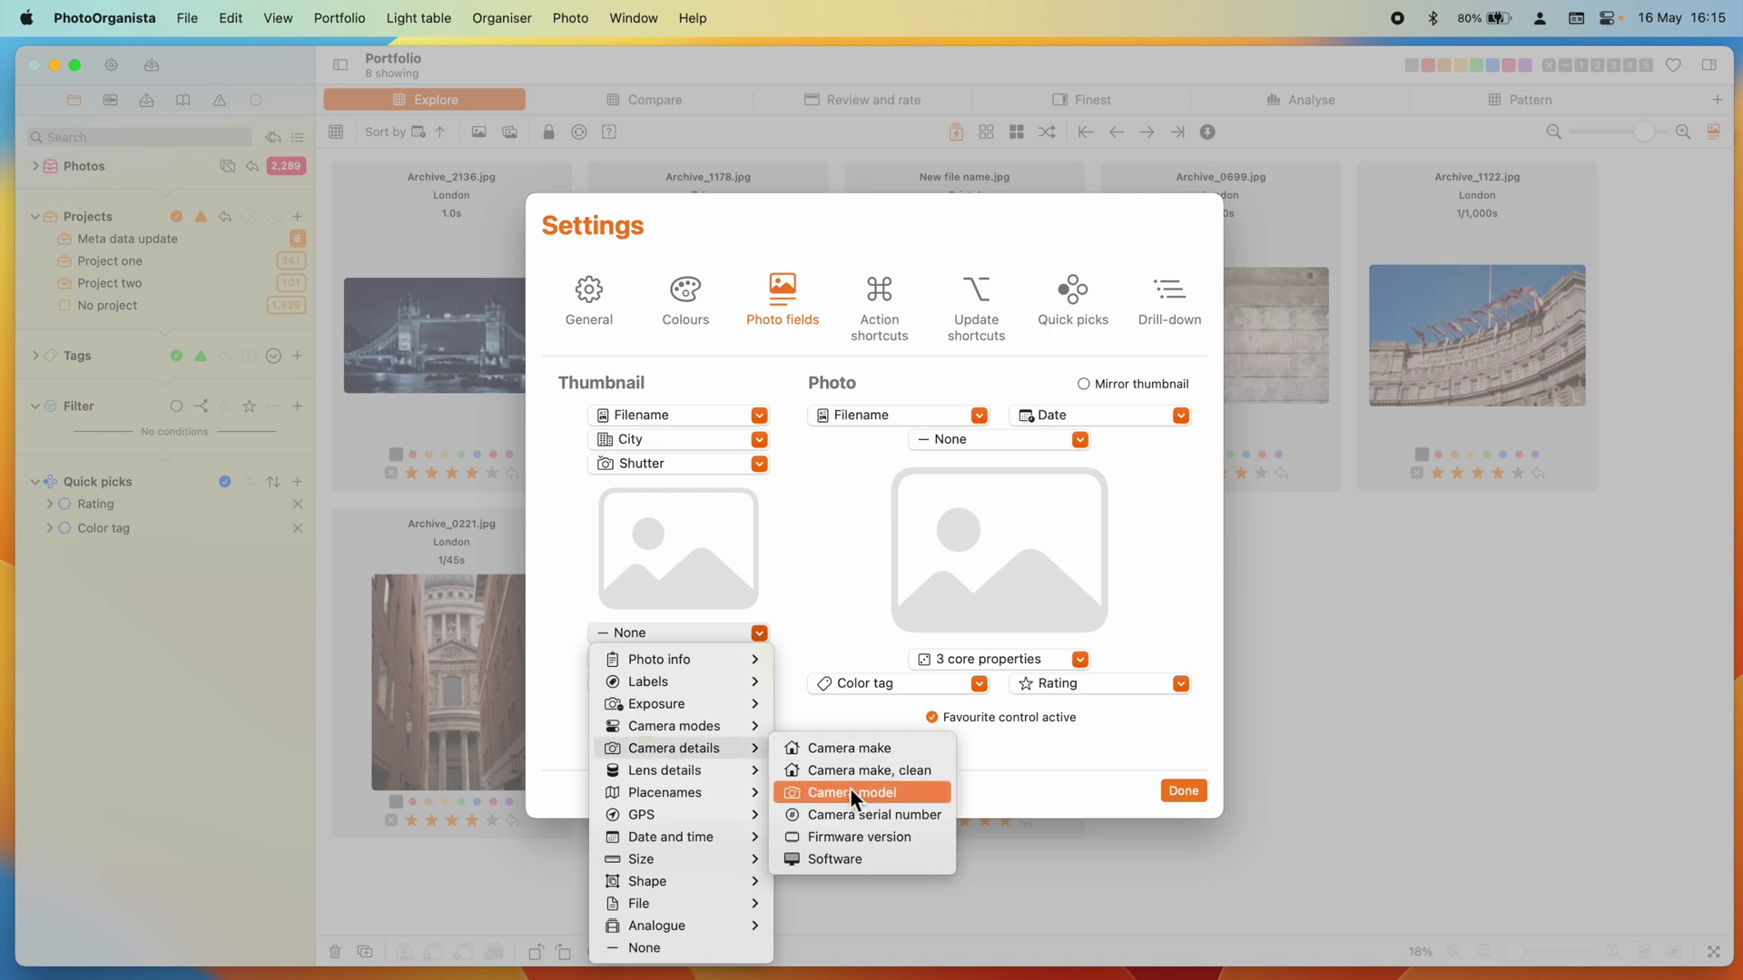
click(809, 622)
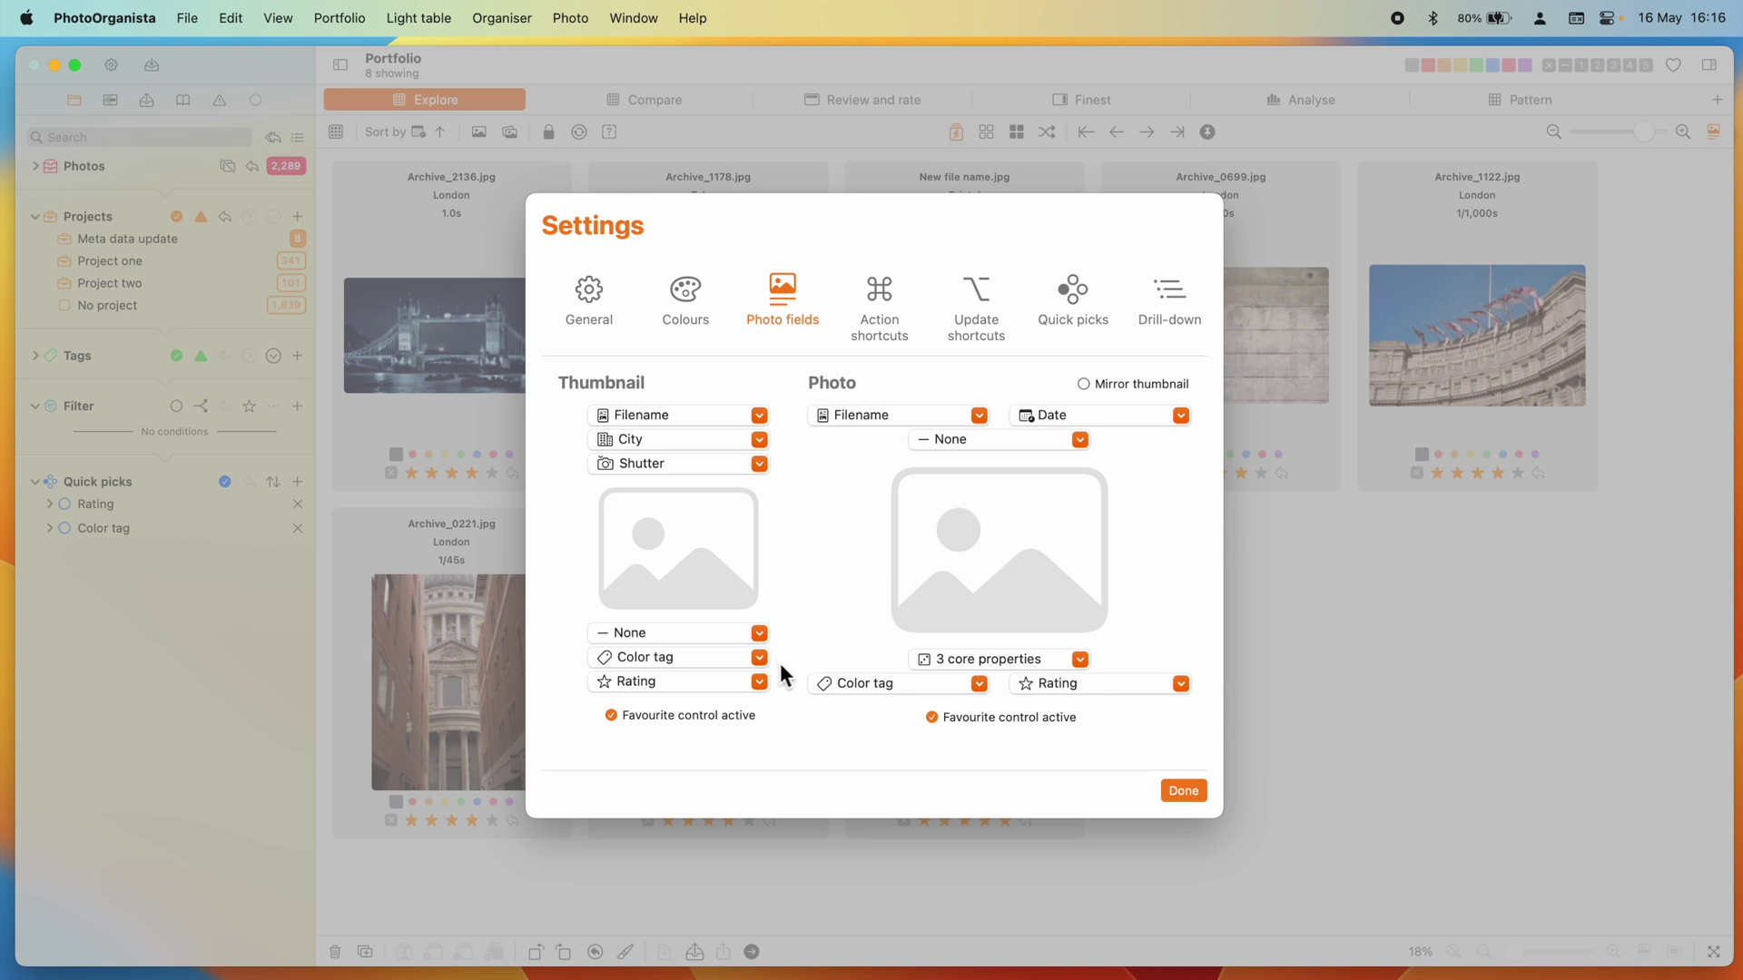
click(1176, 790)
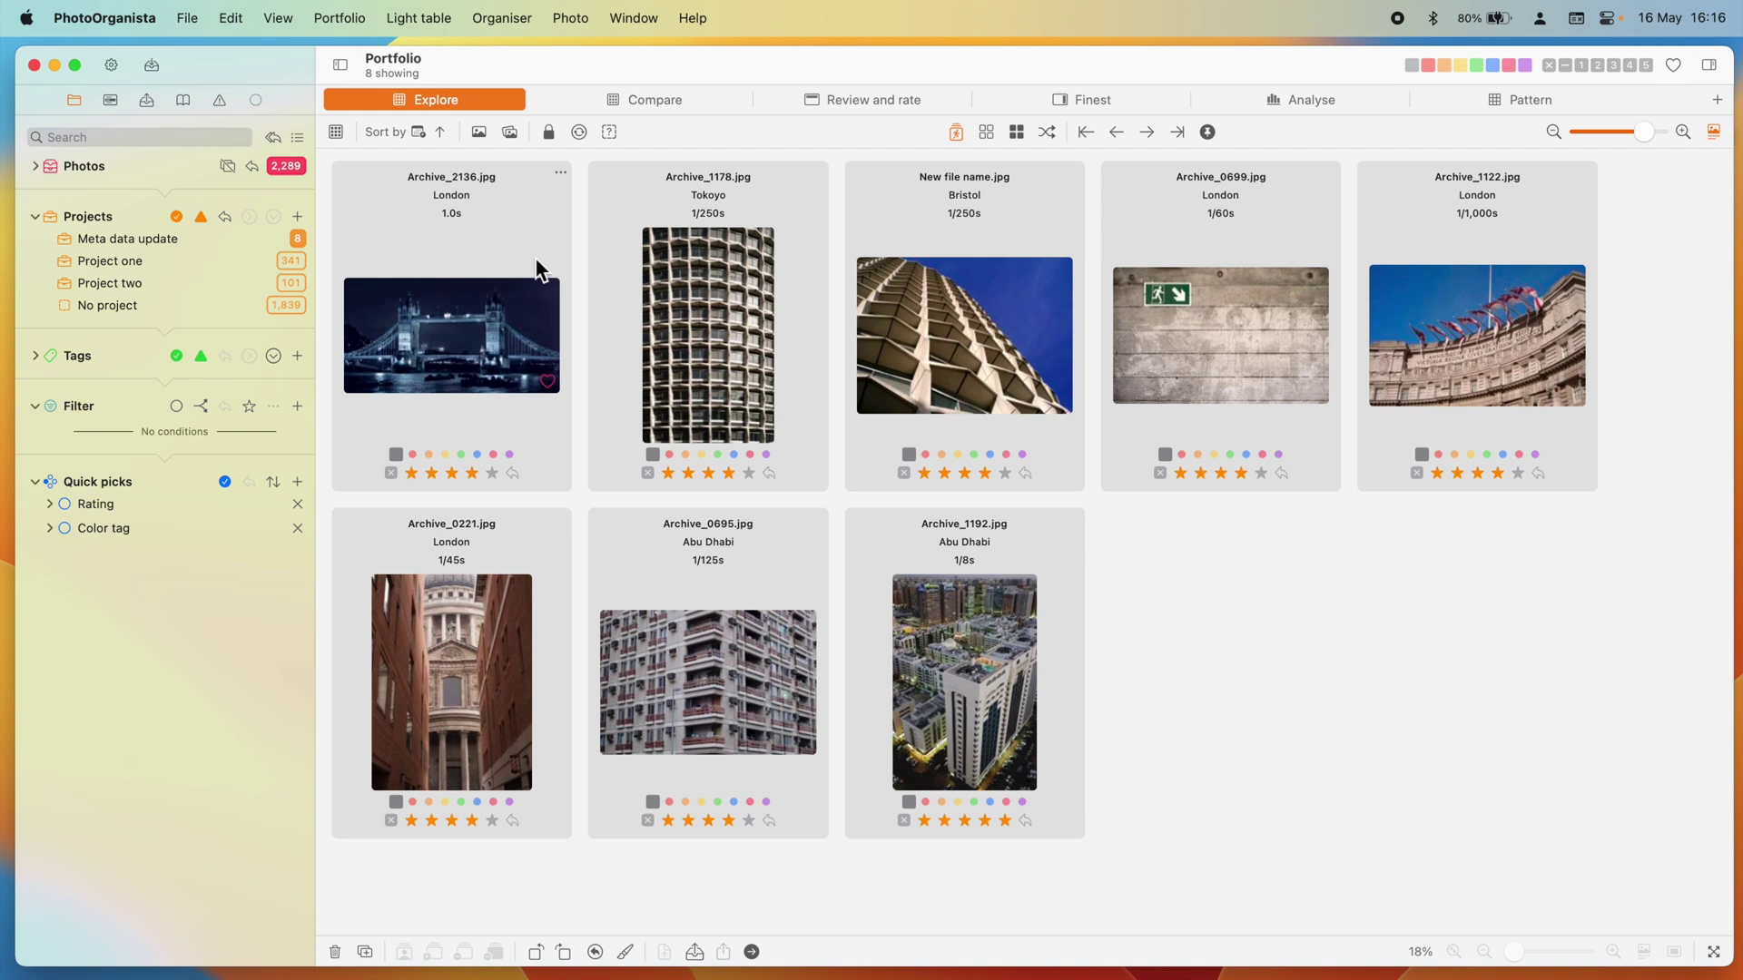
Step: On the thumbnail of New file name.jpg, set the city to Manchester and the shutter speed to 1/10
click(963, 194)
key(super+a)
text(Manchester)
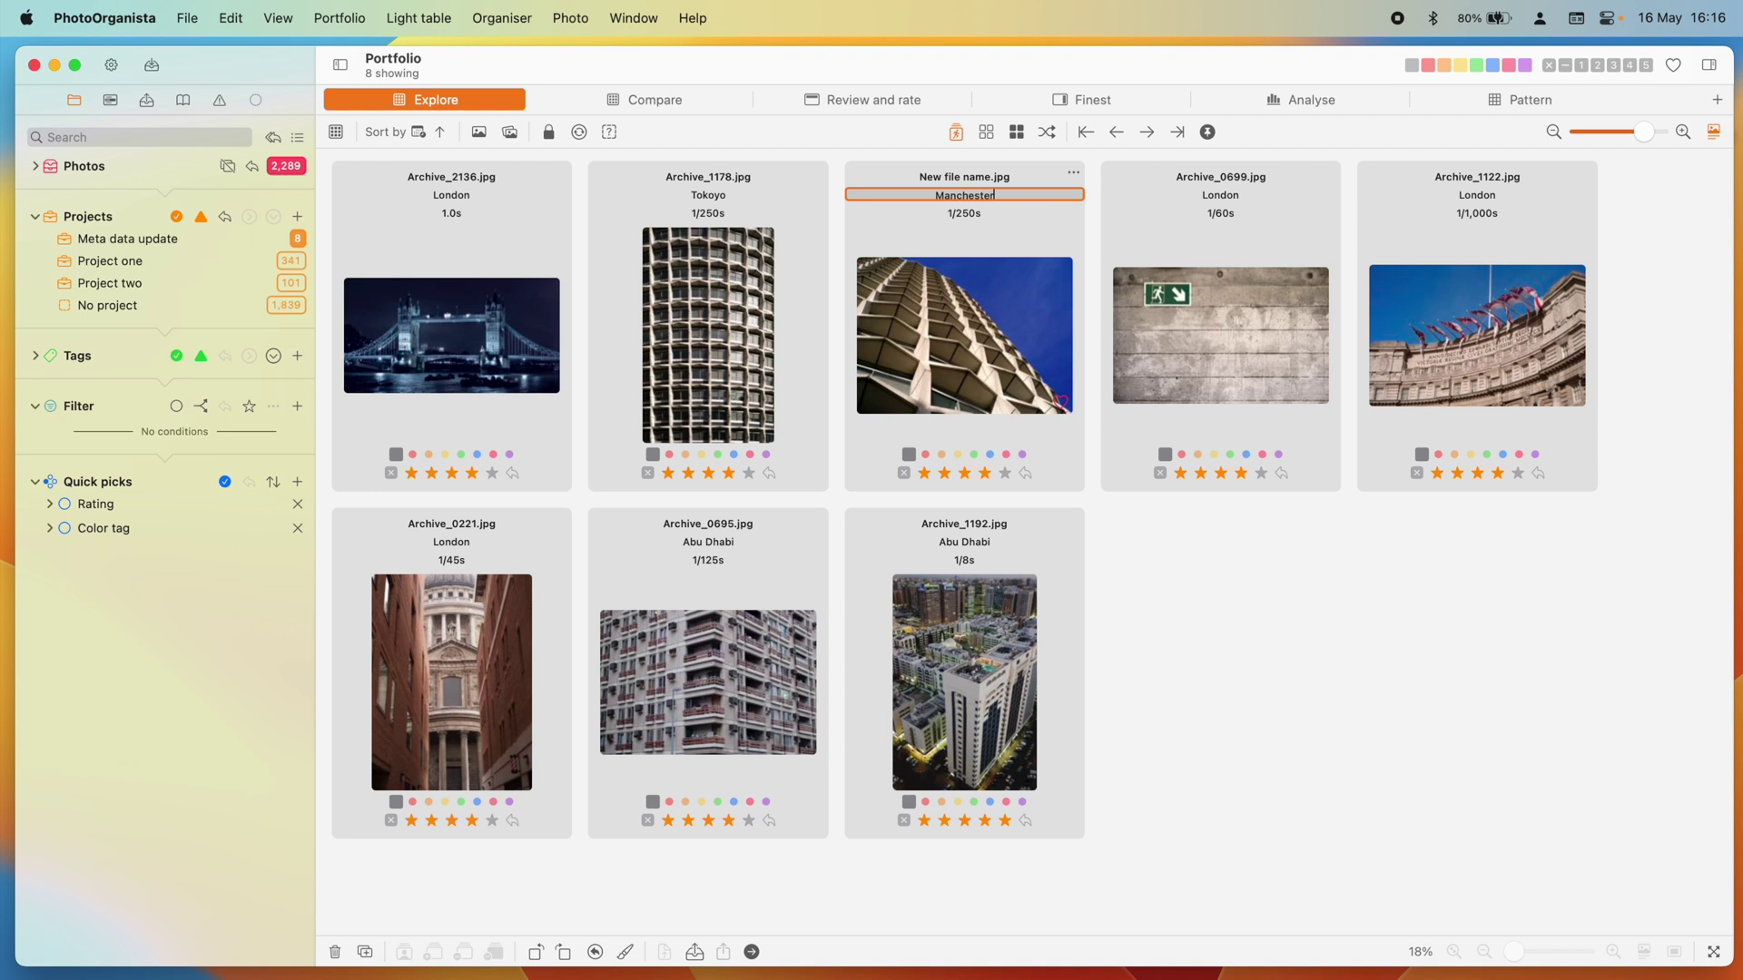
key(Return)
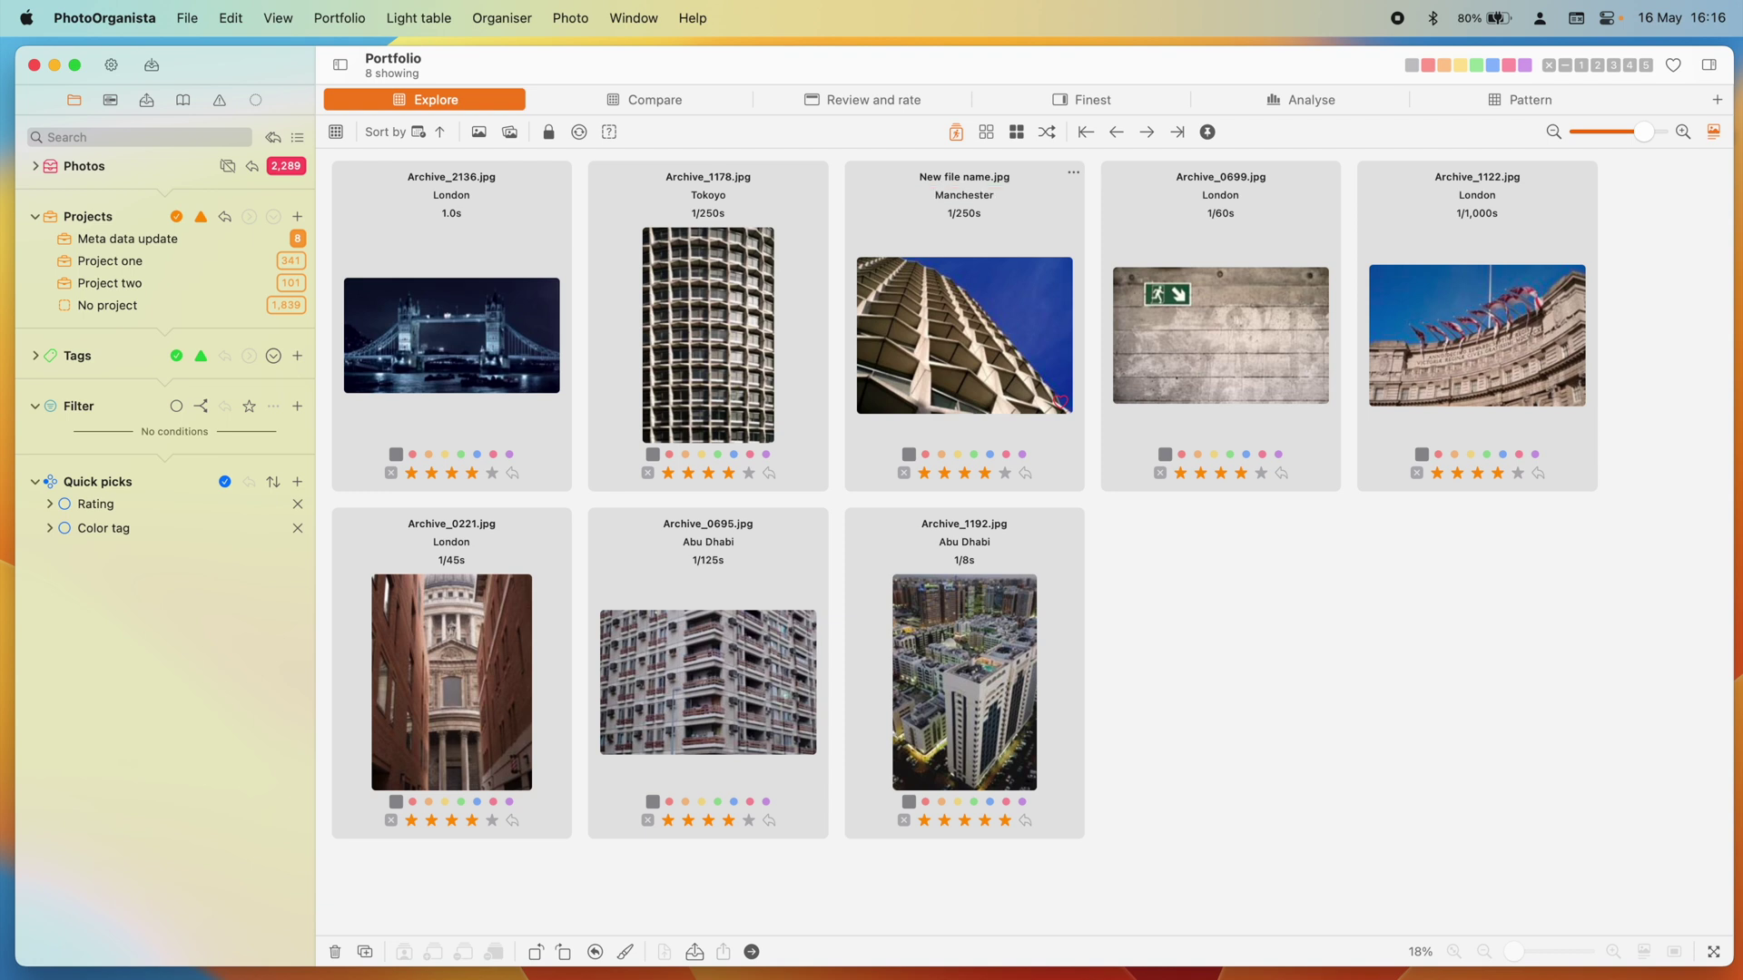
click(968, 216)
click(966, 215)
text(1/10)
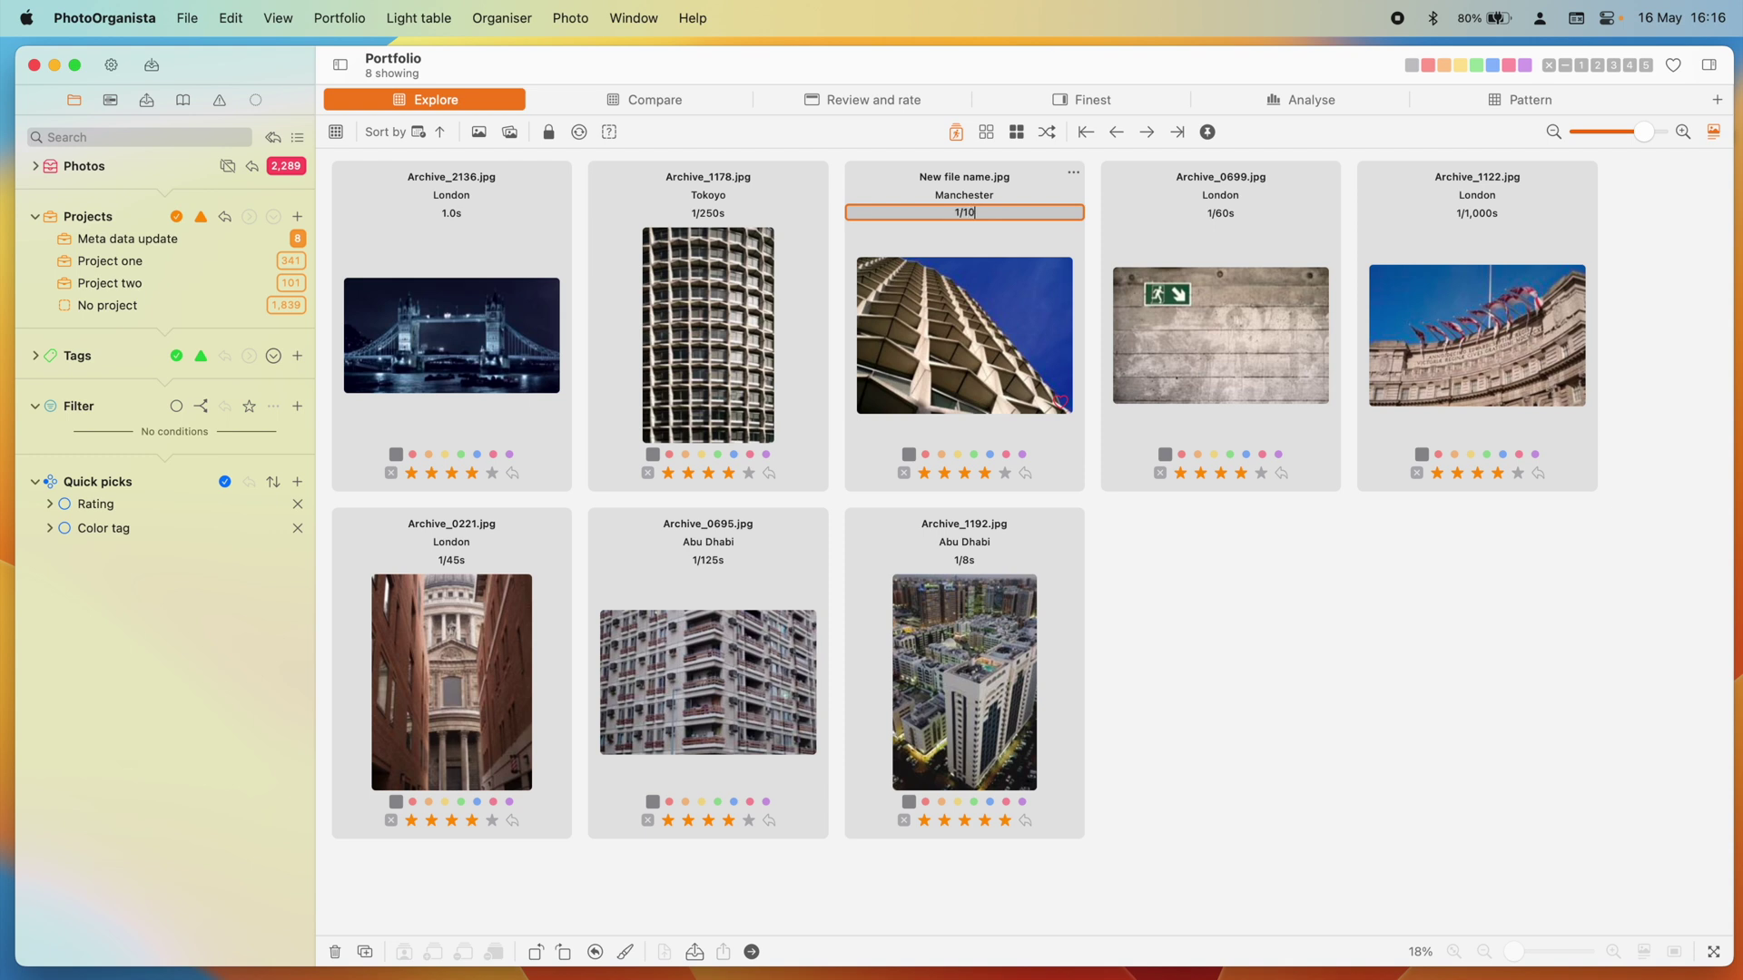
key(Return)
Step: Rename the Manchester photo to "New file name here" directly on its thumbnail
double_click(962, 175)
text(Ne)
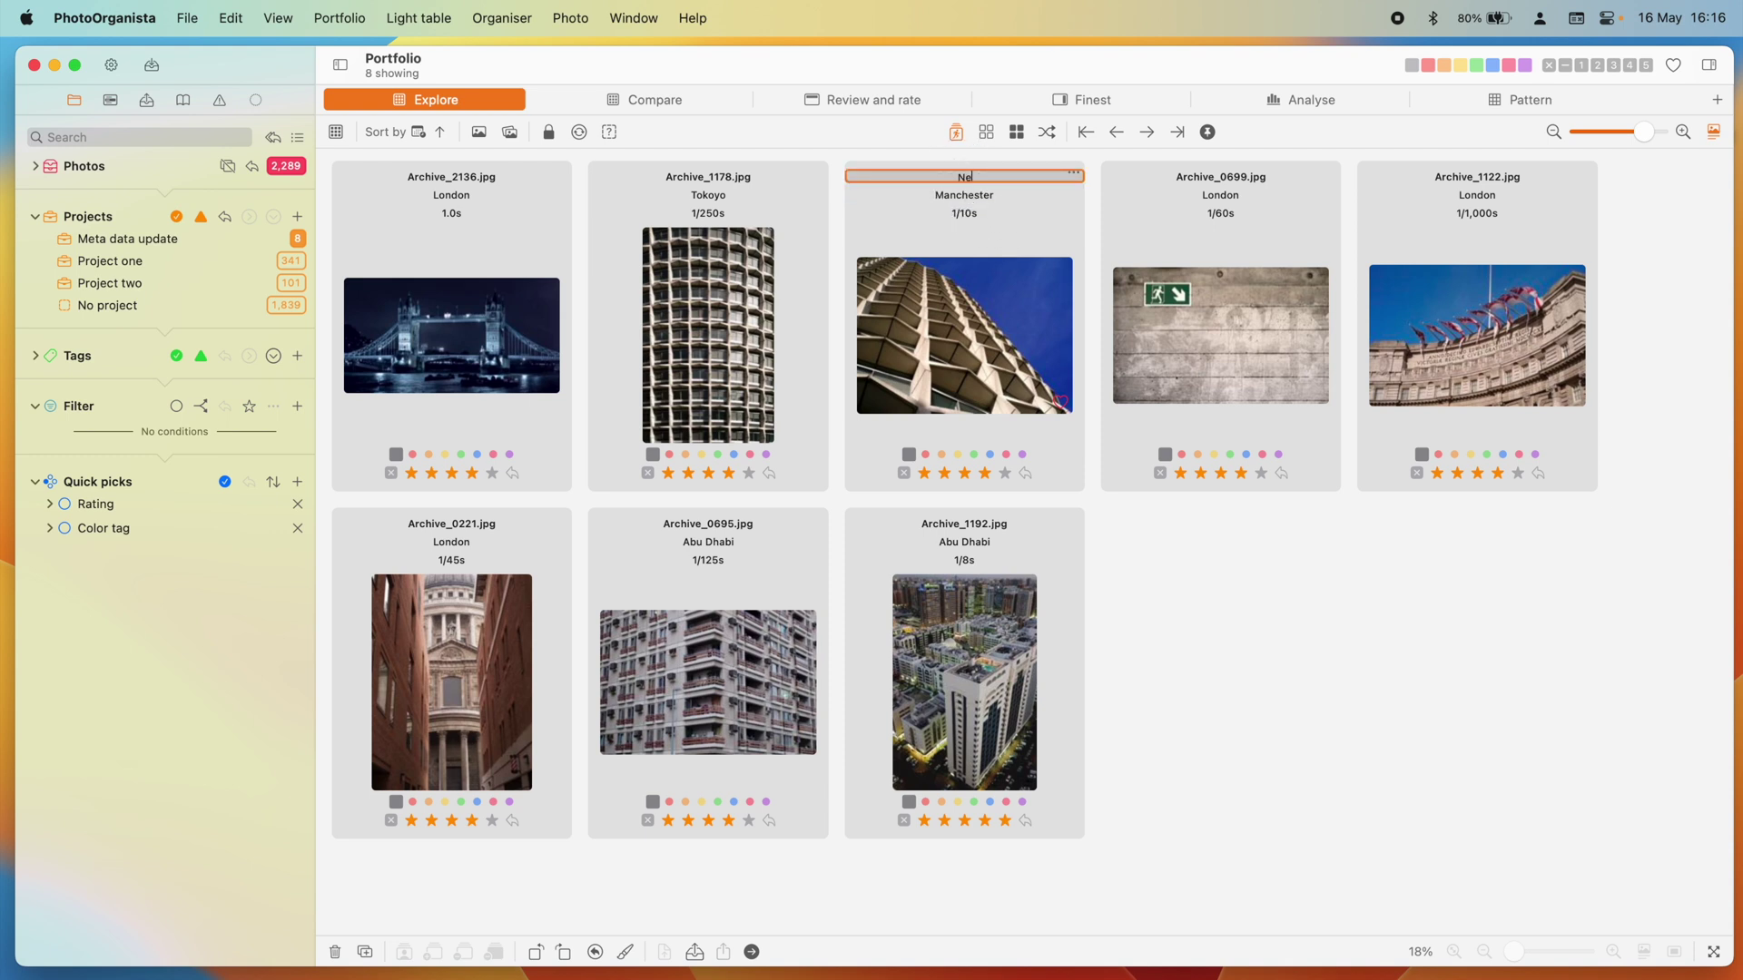
text(w file name here)
key(Return)
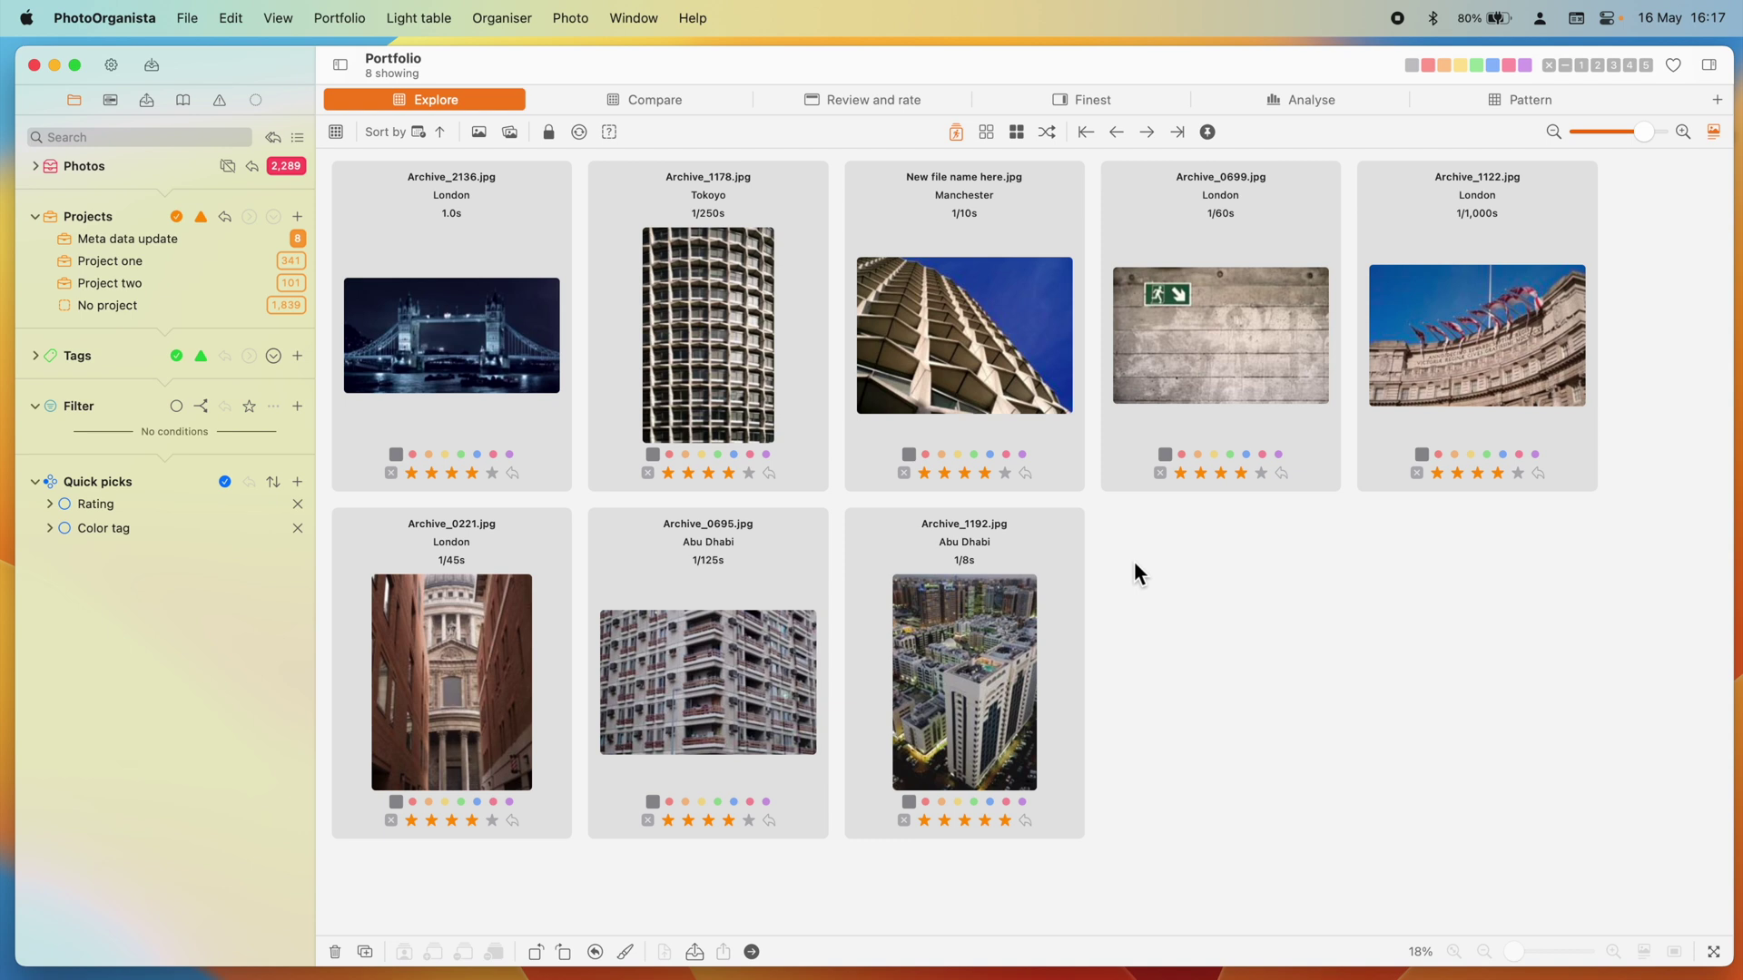
Step: Give the Manchester photo a three-star rating and a yellow color tag
click(964, 473)
click(958, 454)
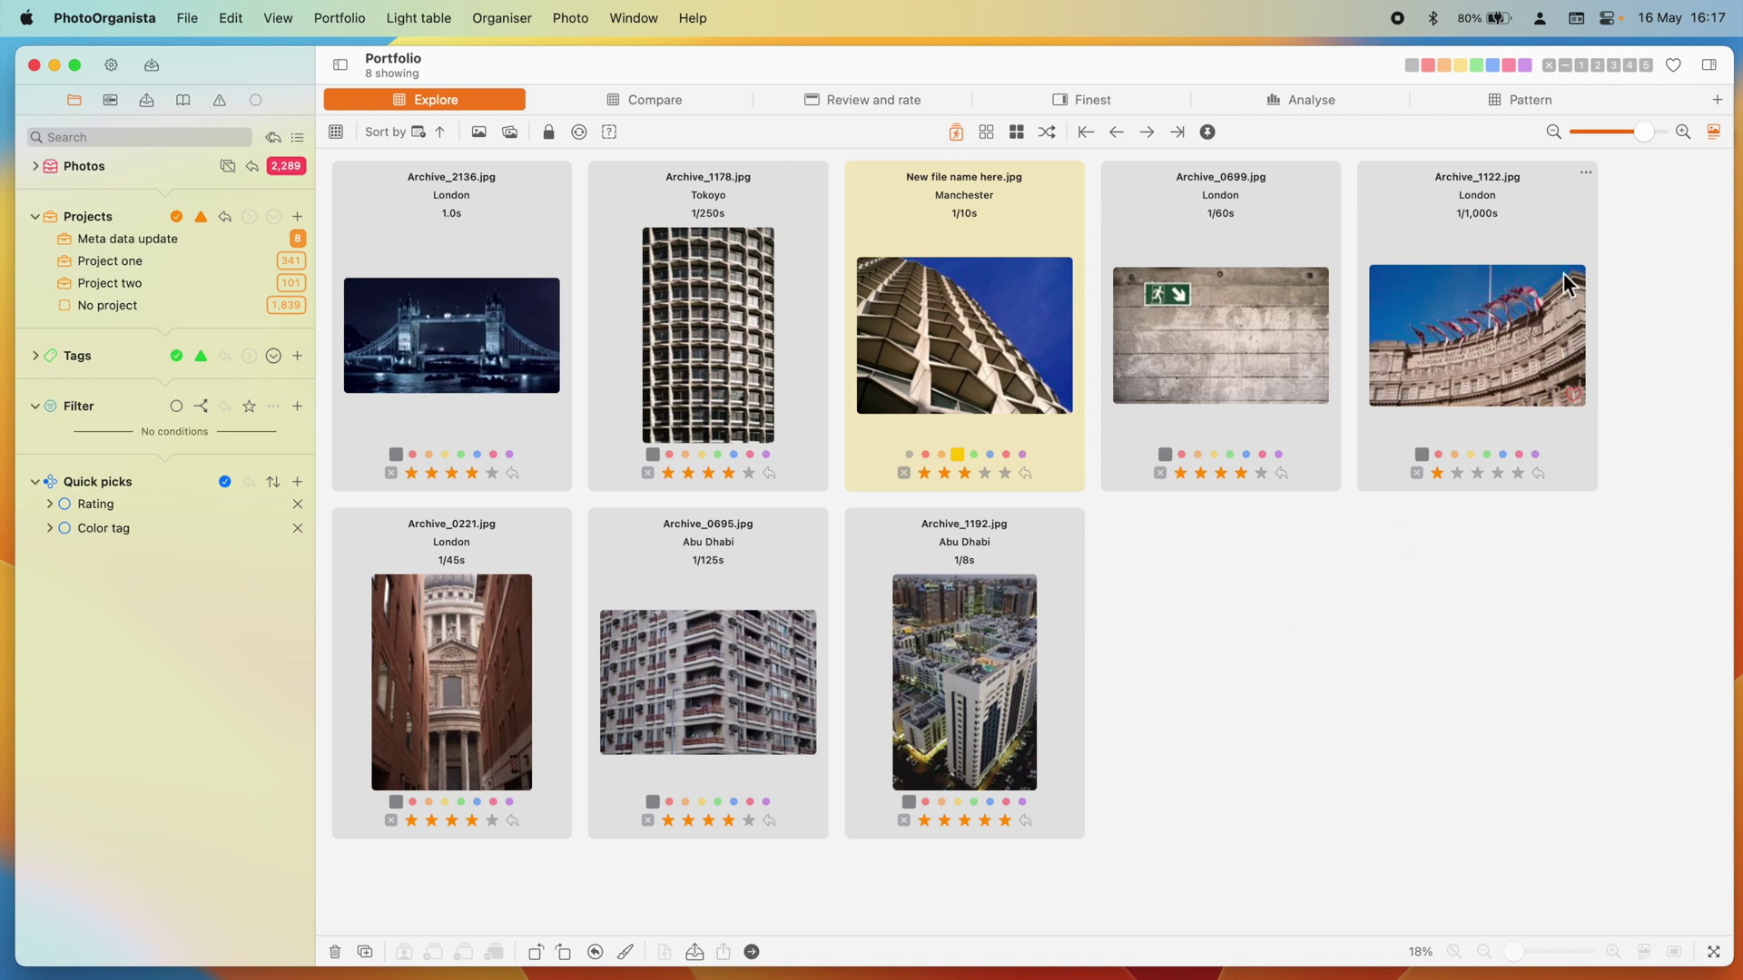
Step: Show the photo metadata inspector and turn off its editing mode and display of missing values
click(1707, 65)
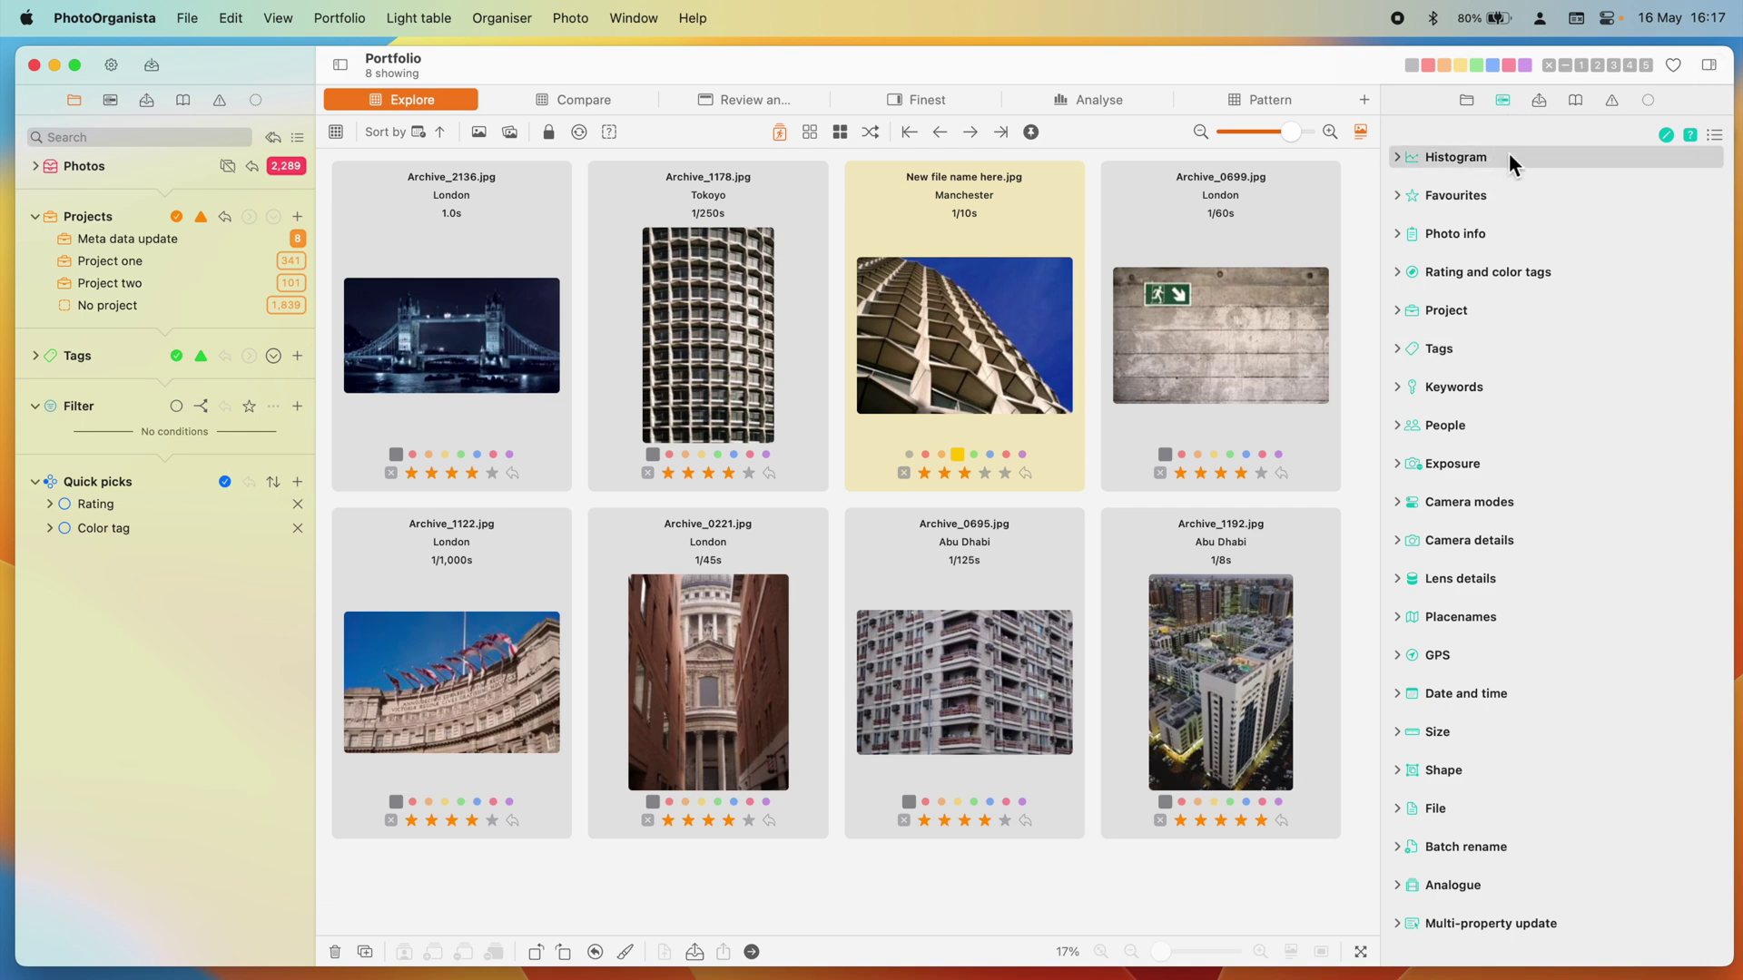
click(1667, 136)
click(1690, 137)
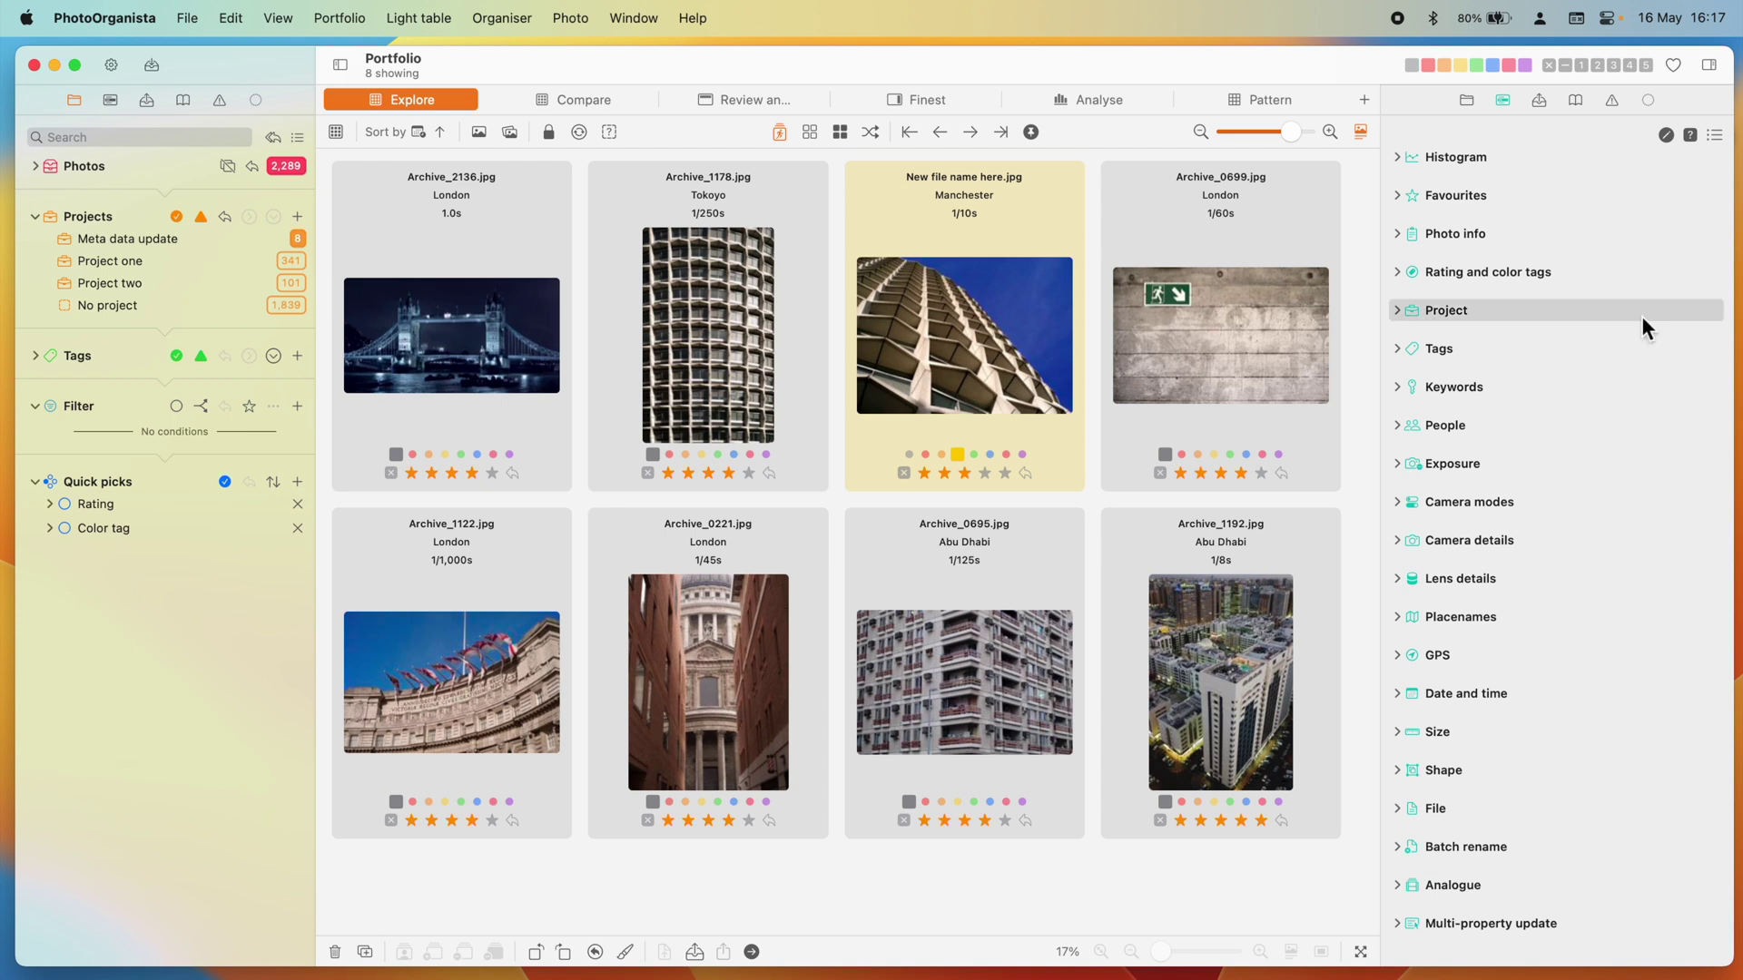
Step: Hide the Size and Shape sections from the metadata inspector
click(1714, 135)
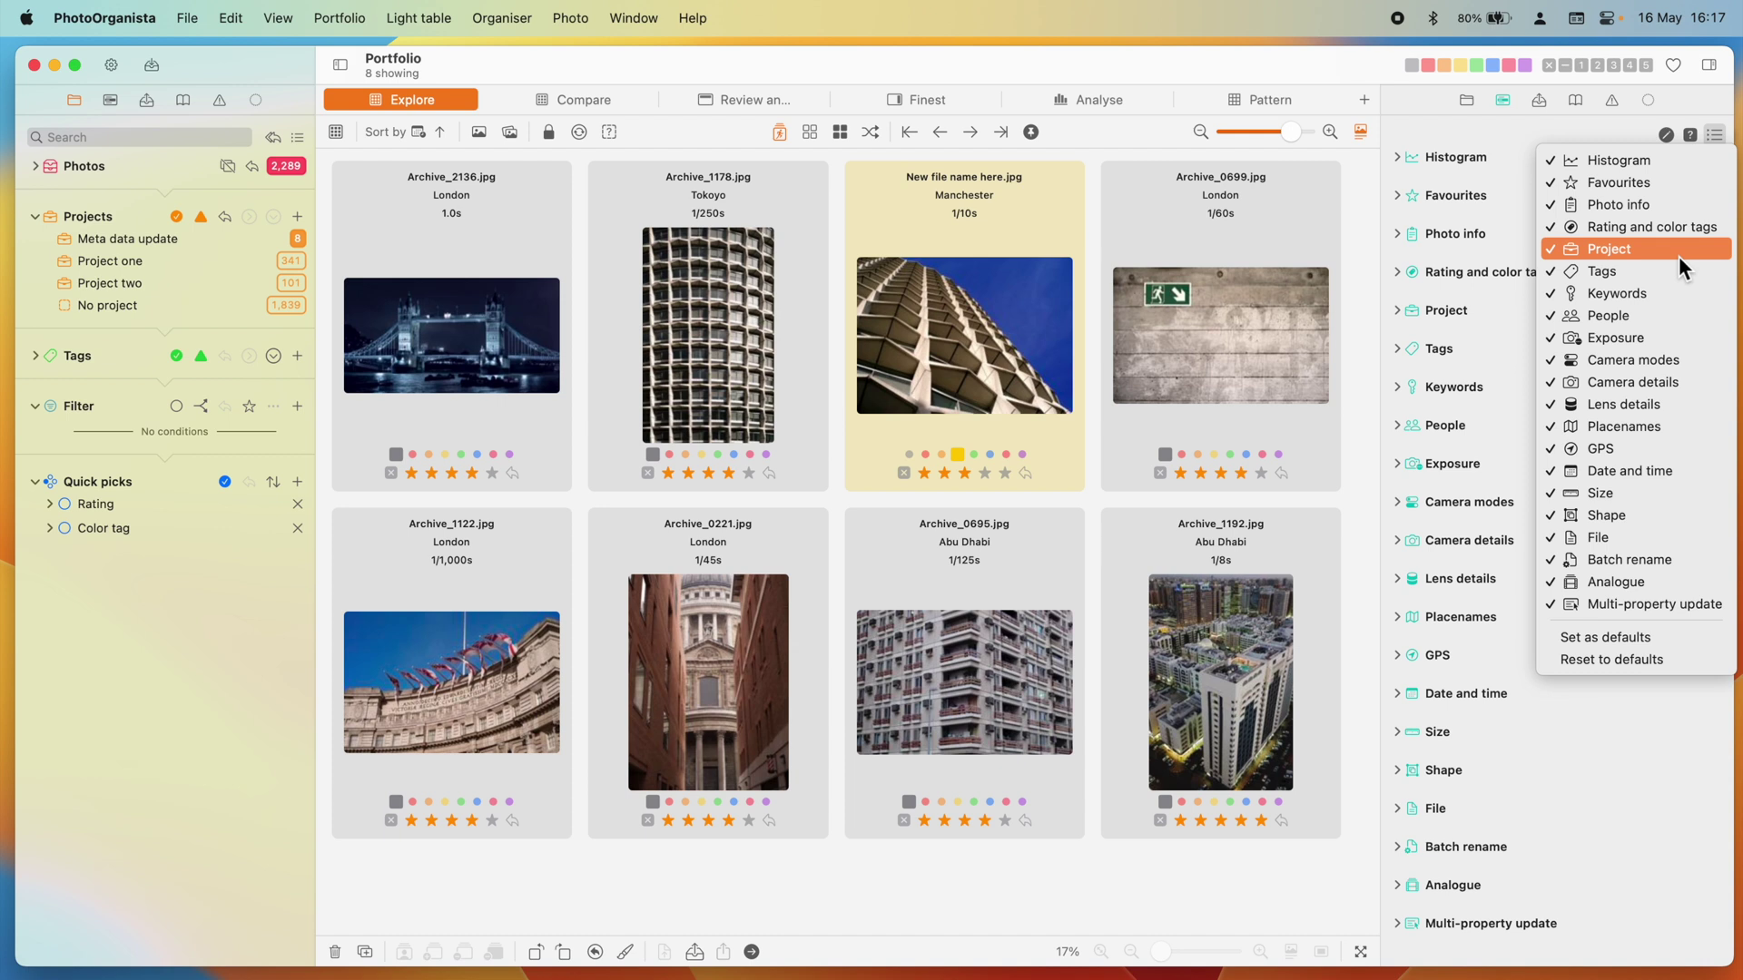
key(Escape)
click(1714, 135)
click(1624, 493)
key(Escape)
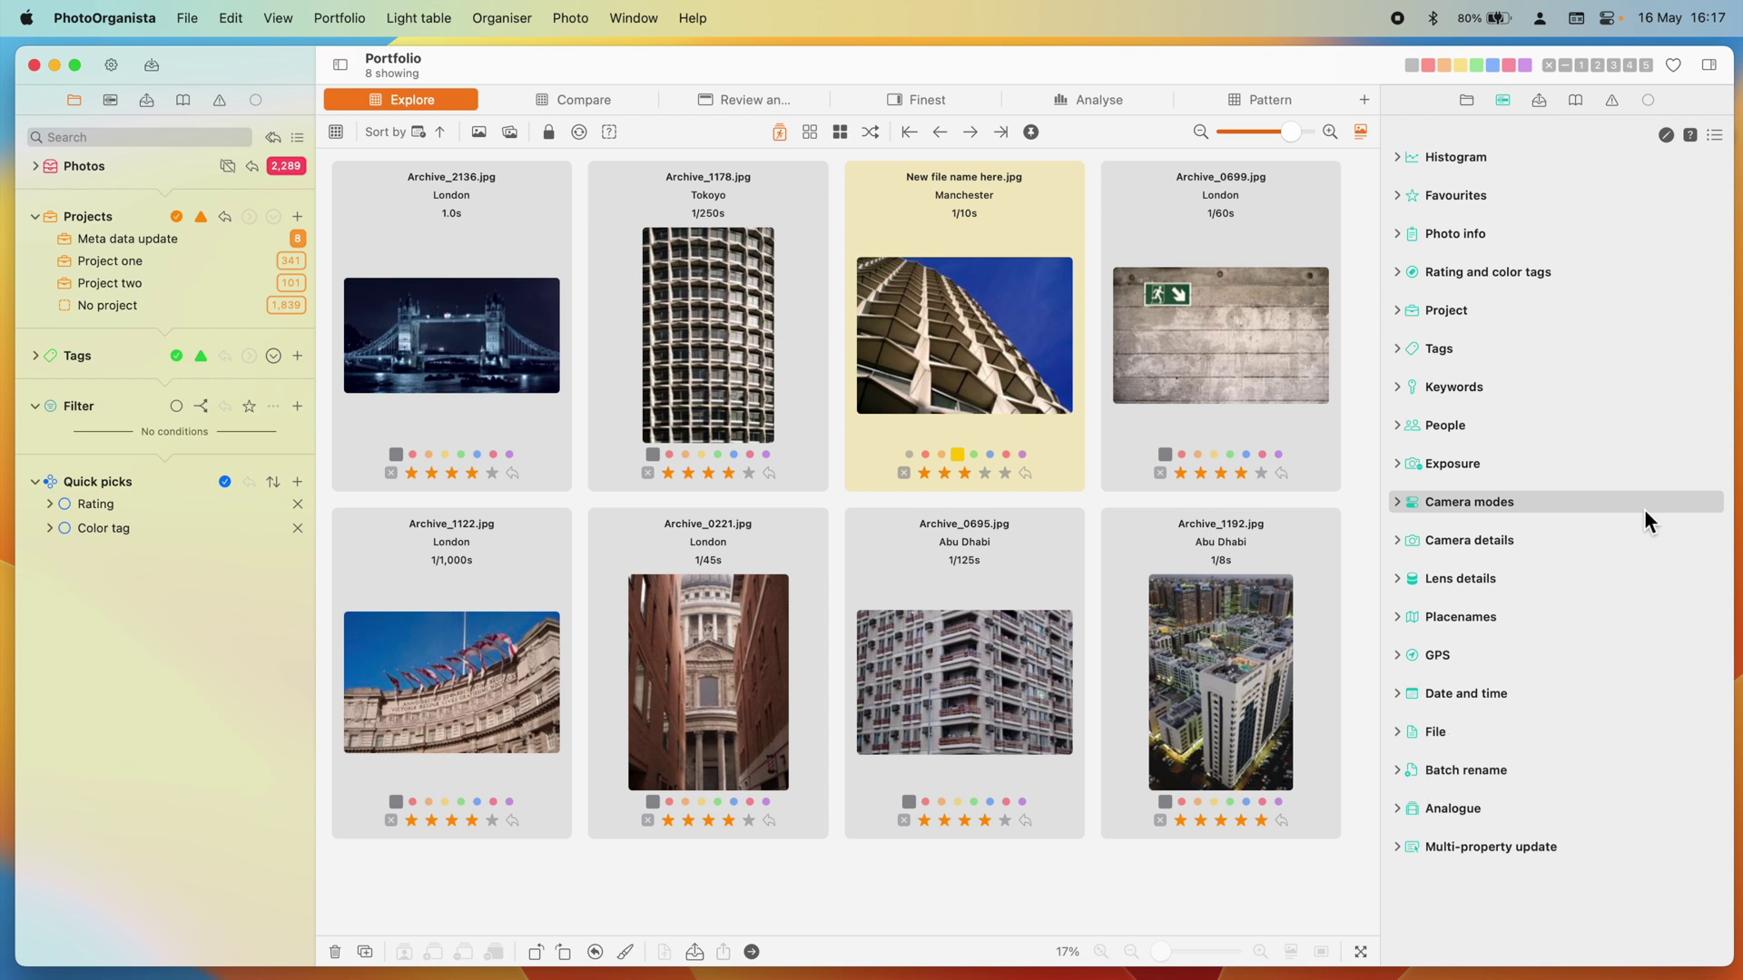
Step: Select Archive_0699.jpg and expand the Histogram, Photo info and Exposure sections in the metadata inspector
click(1240, 354)
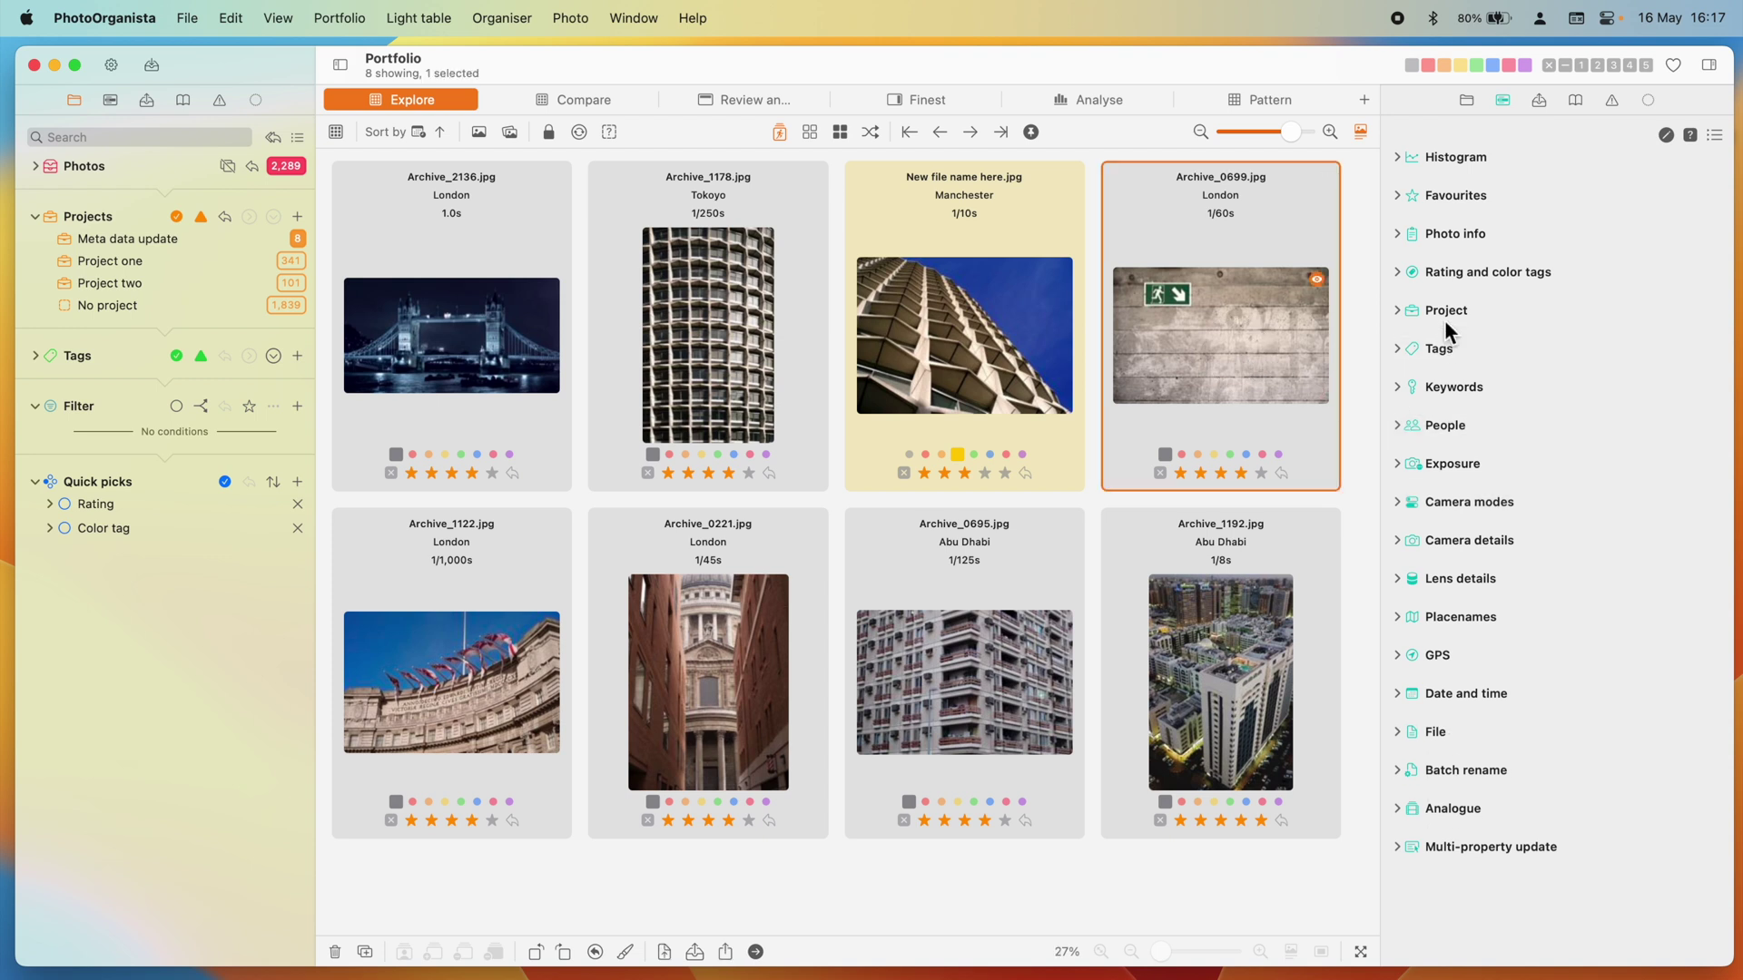
click(1398, 157)
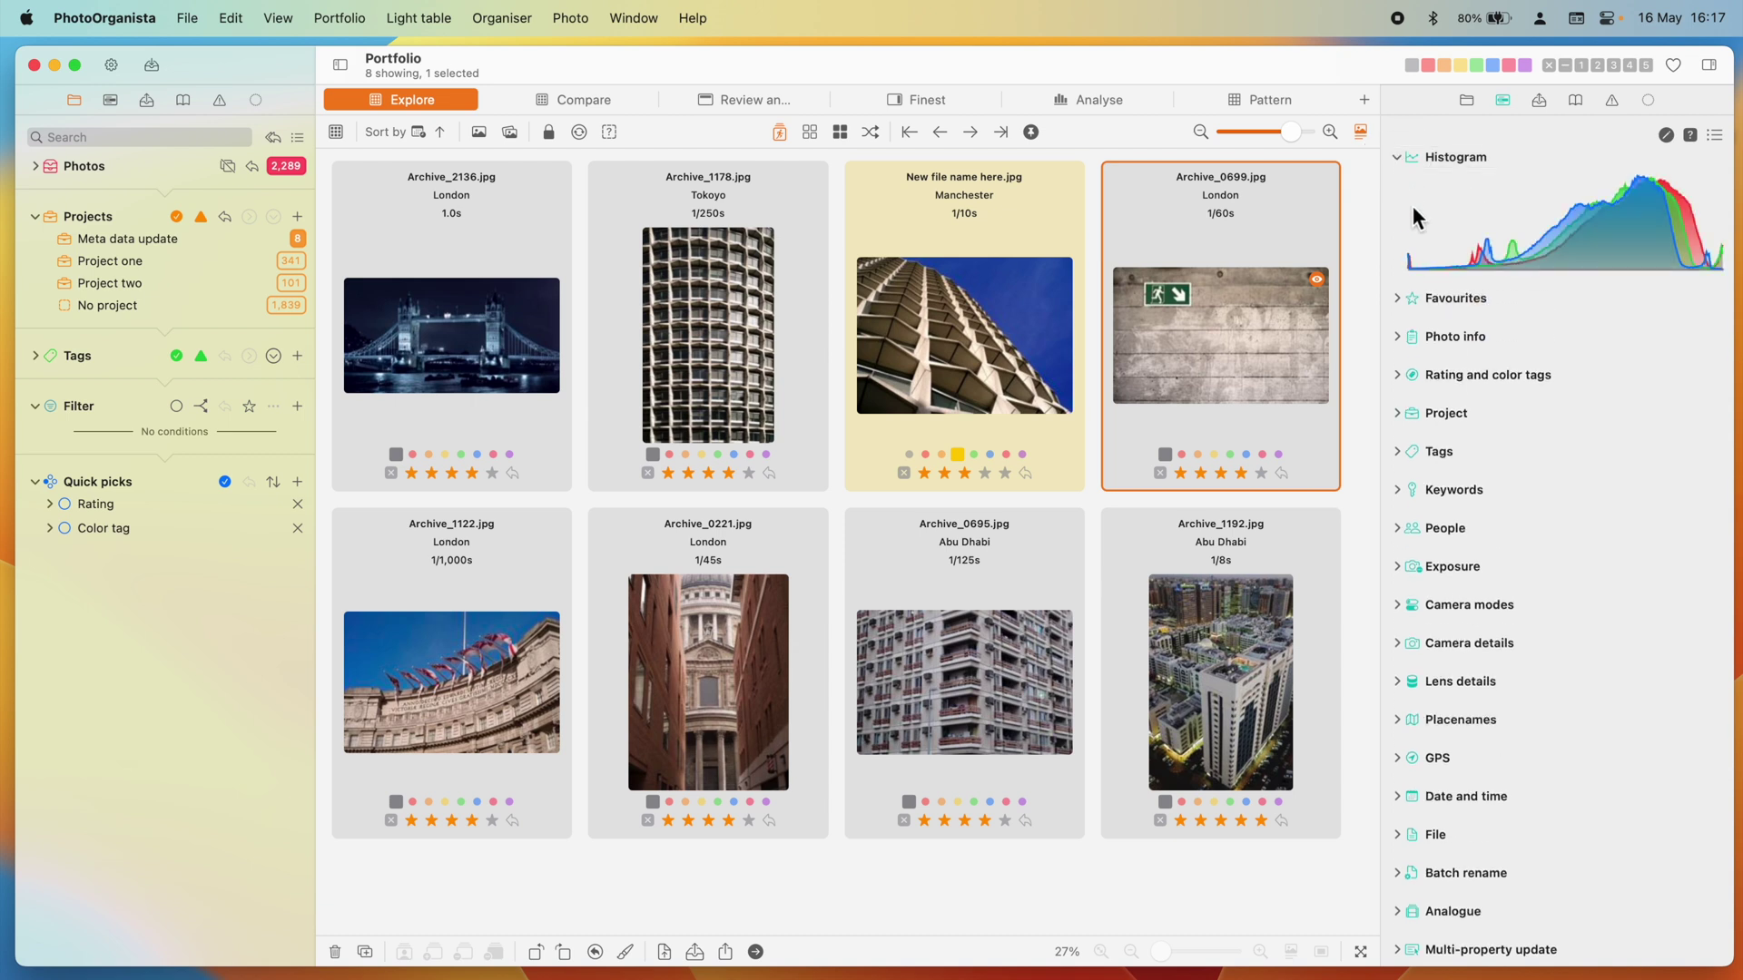
click(1400, 339)
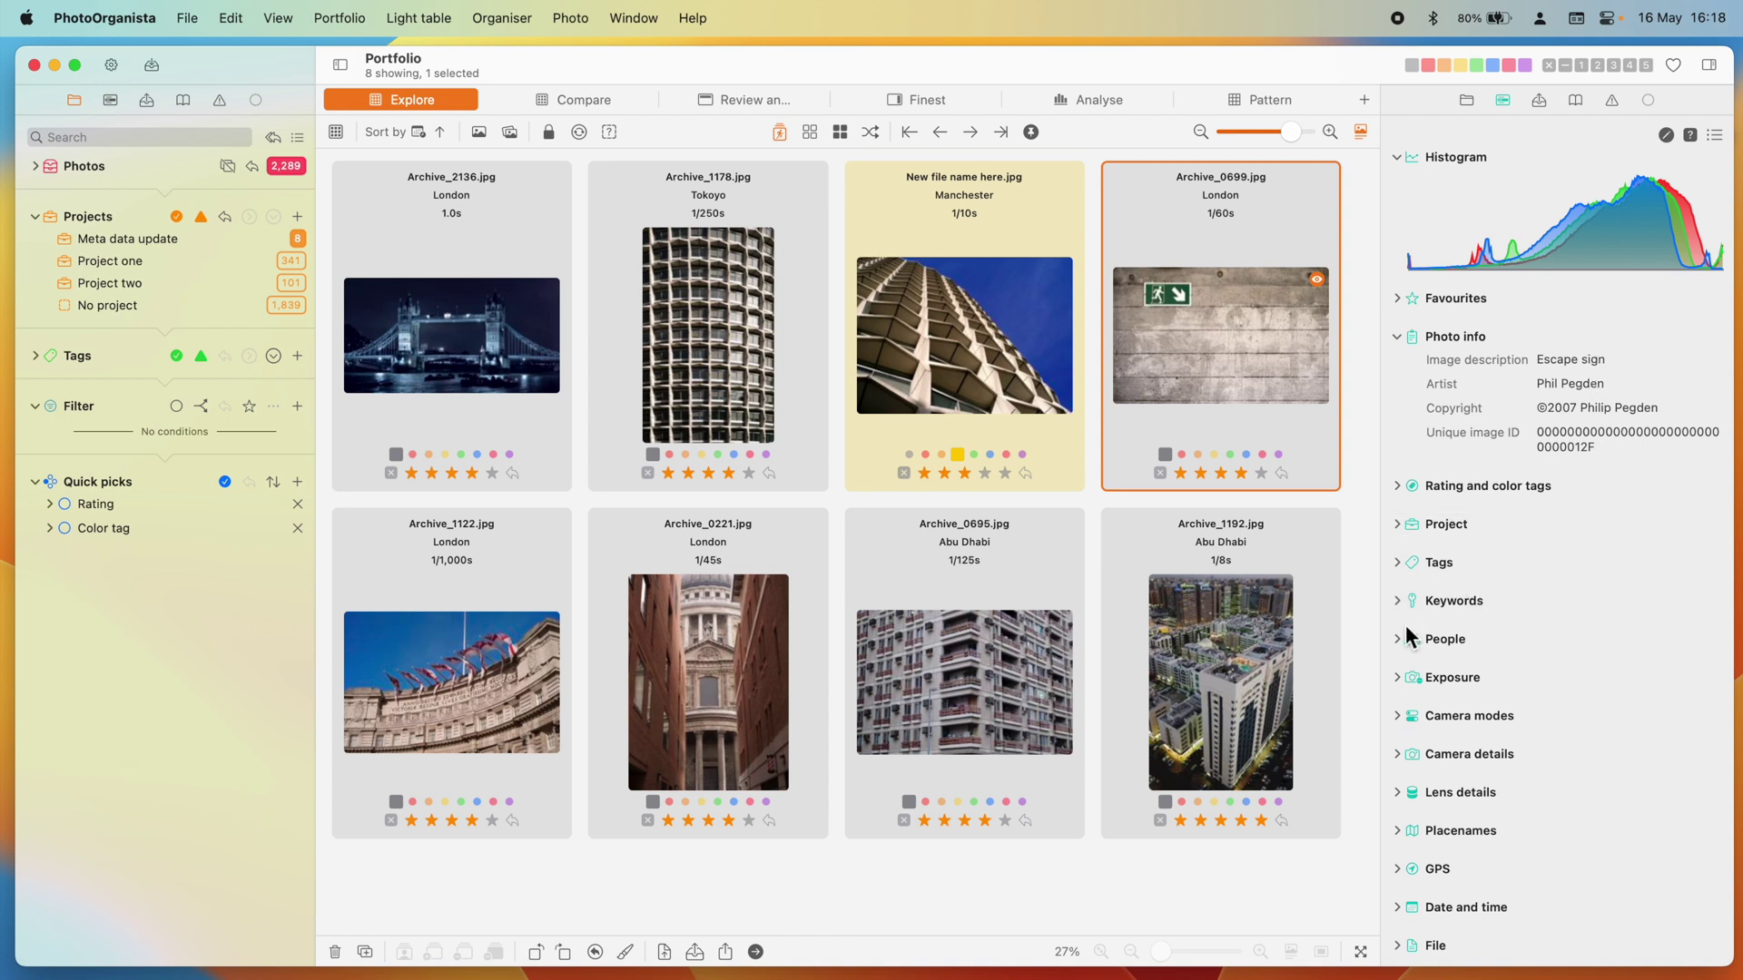
click(1400, 677)
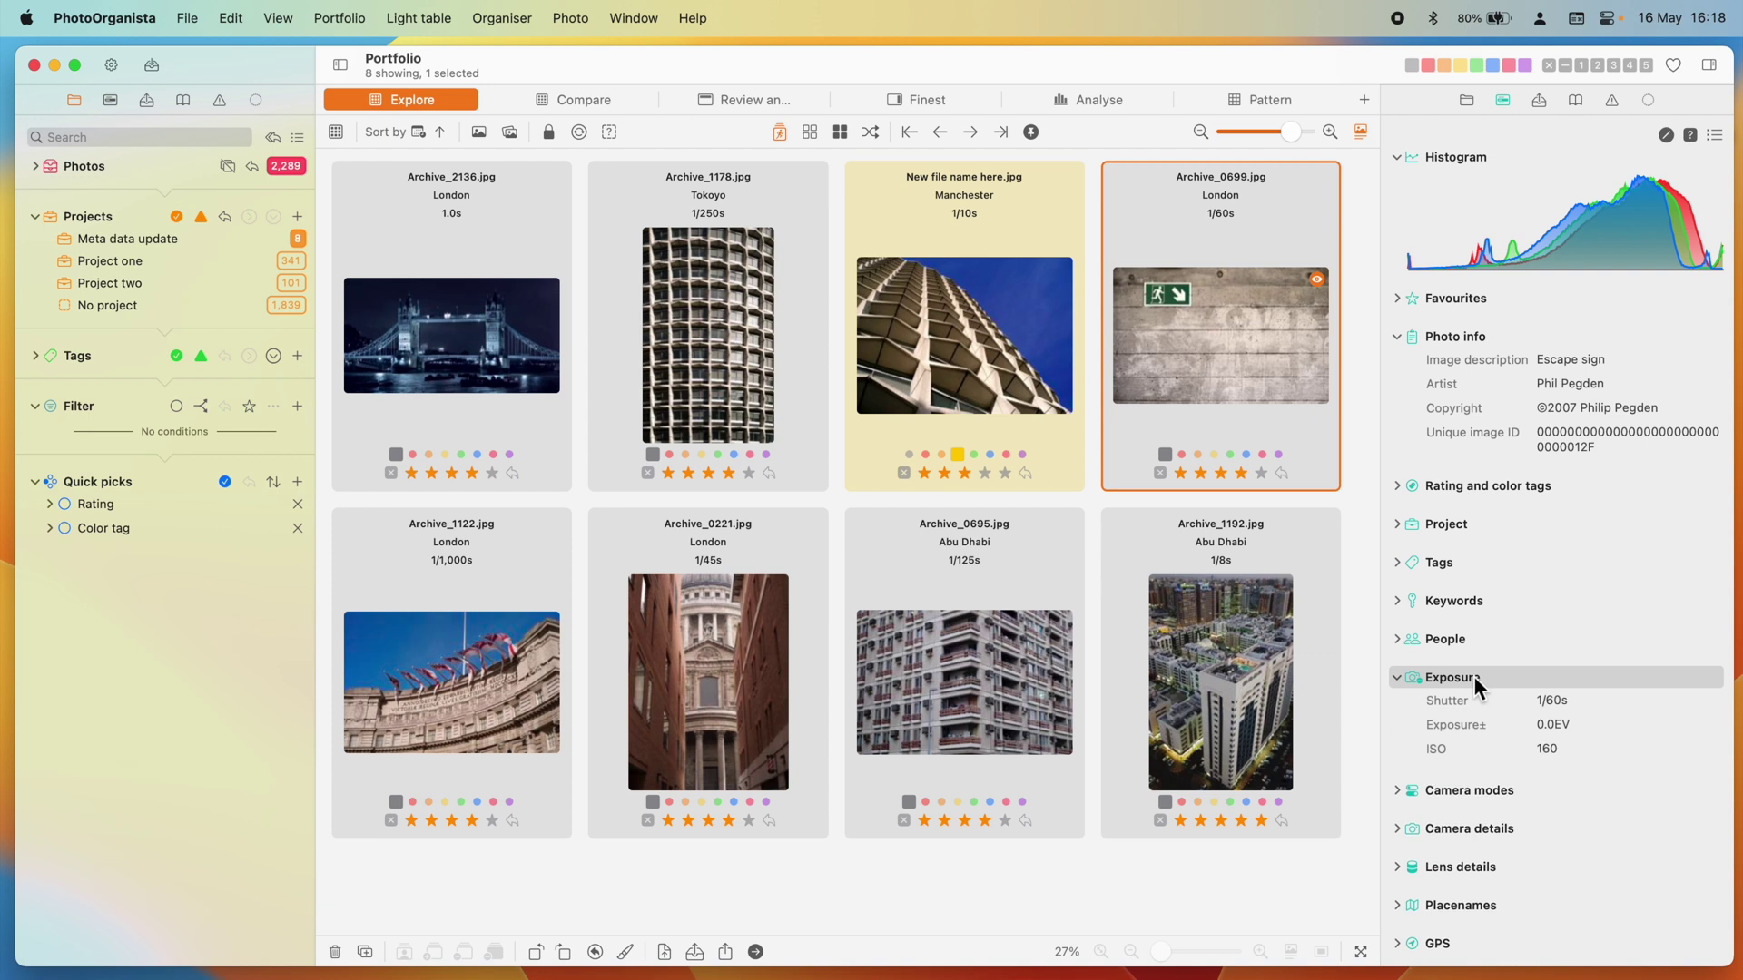
Step: With missing values shown and editing enabled in the inspector, set the title of Archive_0699.jpg to "Wall with escape sign"
click(1691, 135)
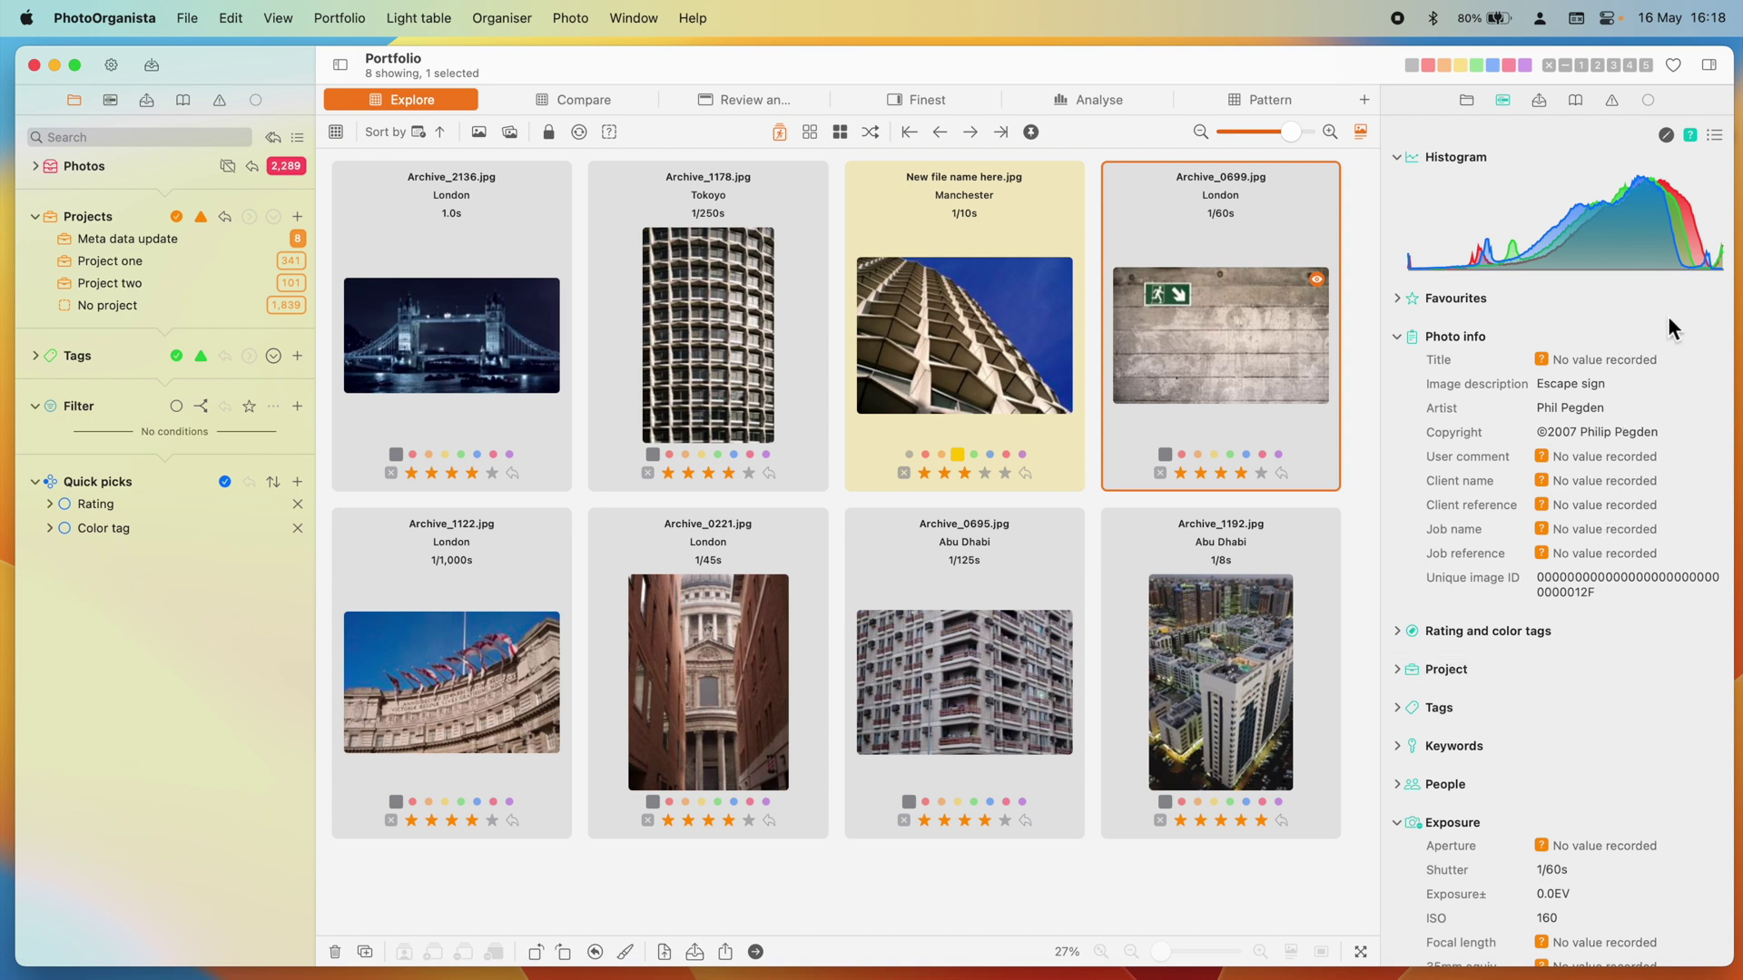
click(1666, 134)
click(1550, 360)
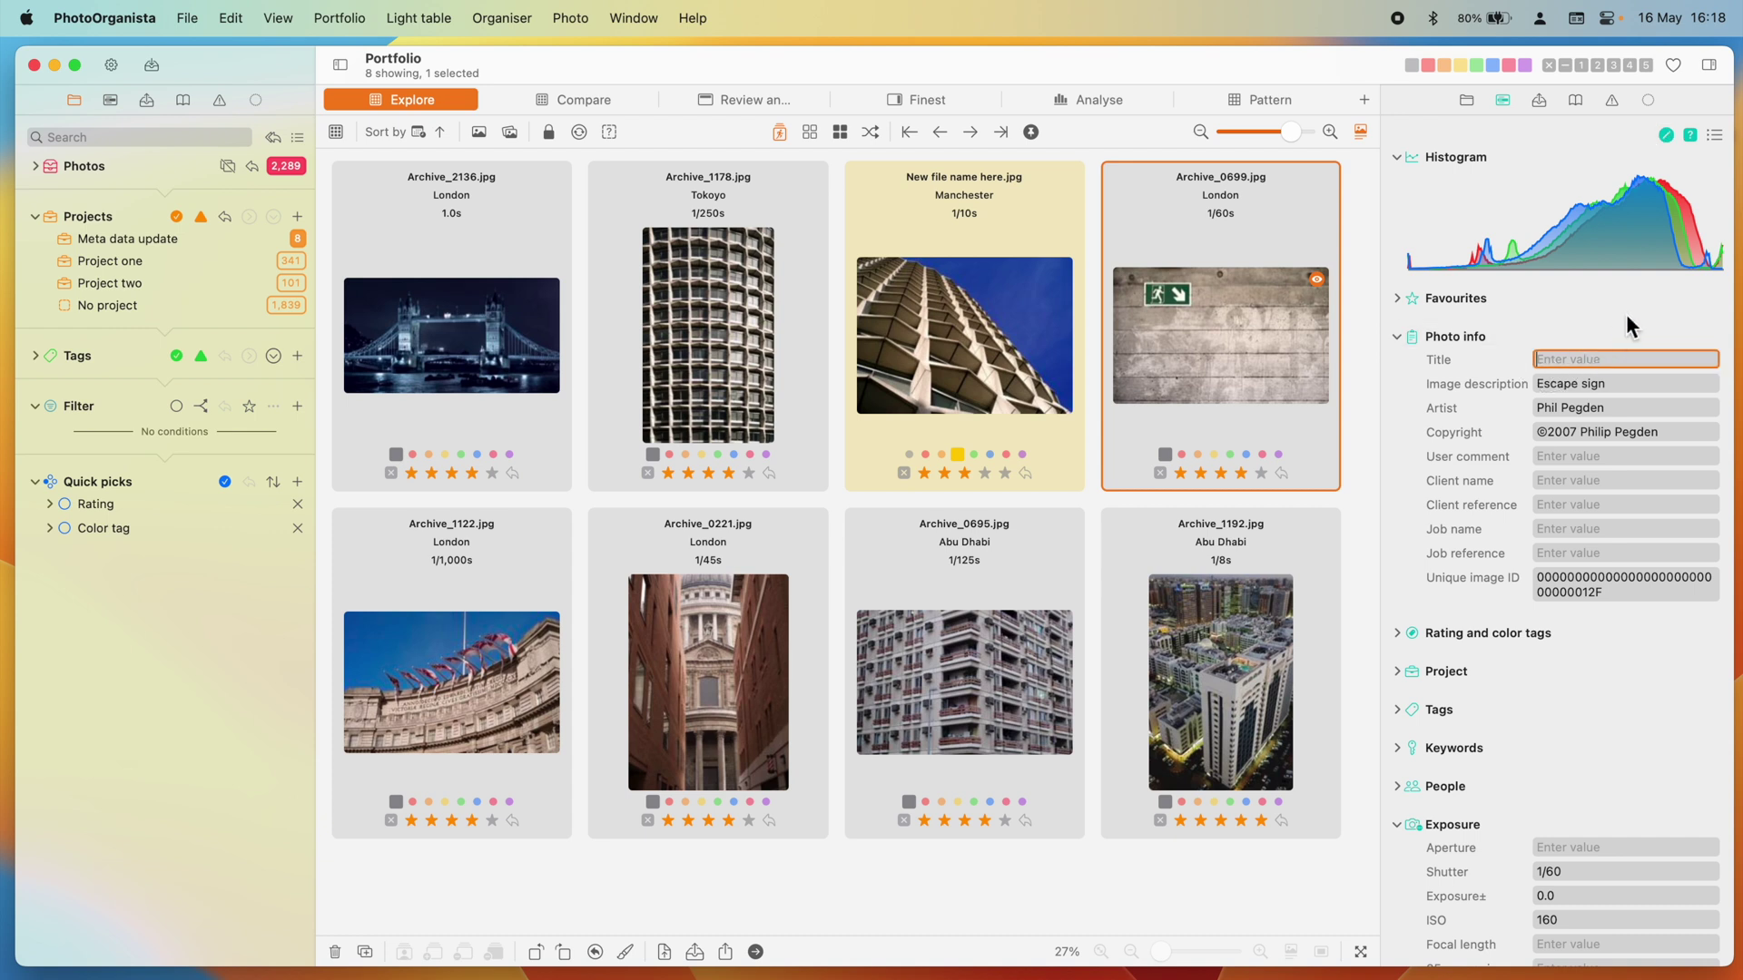
text(Wall with escape sign)
key(Return)
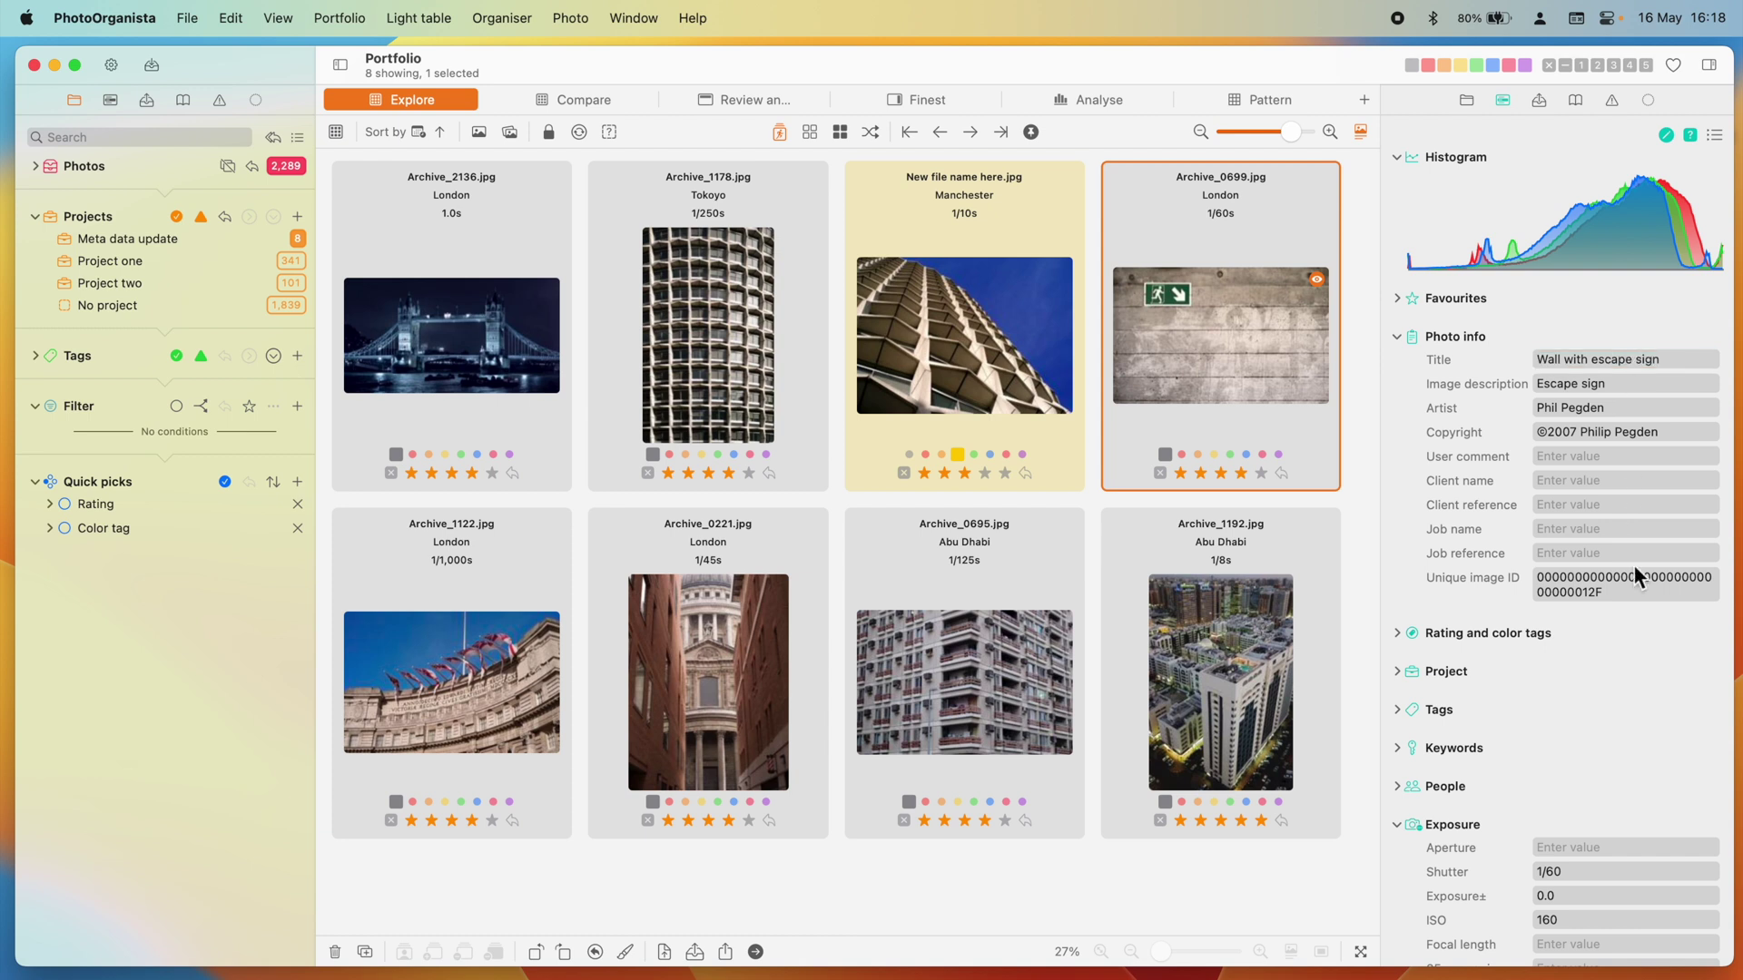
Step: Select all photos in the portfolio and collapse the Exposure section of the metadata inspector
scroll(1627, 672, down, 3)
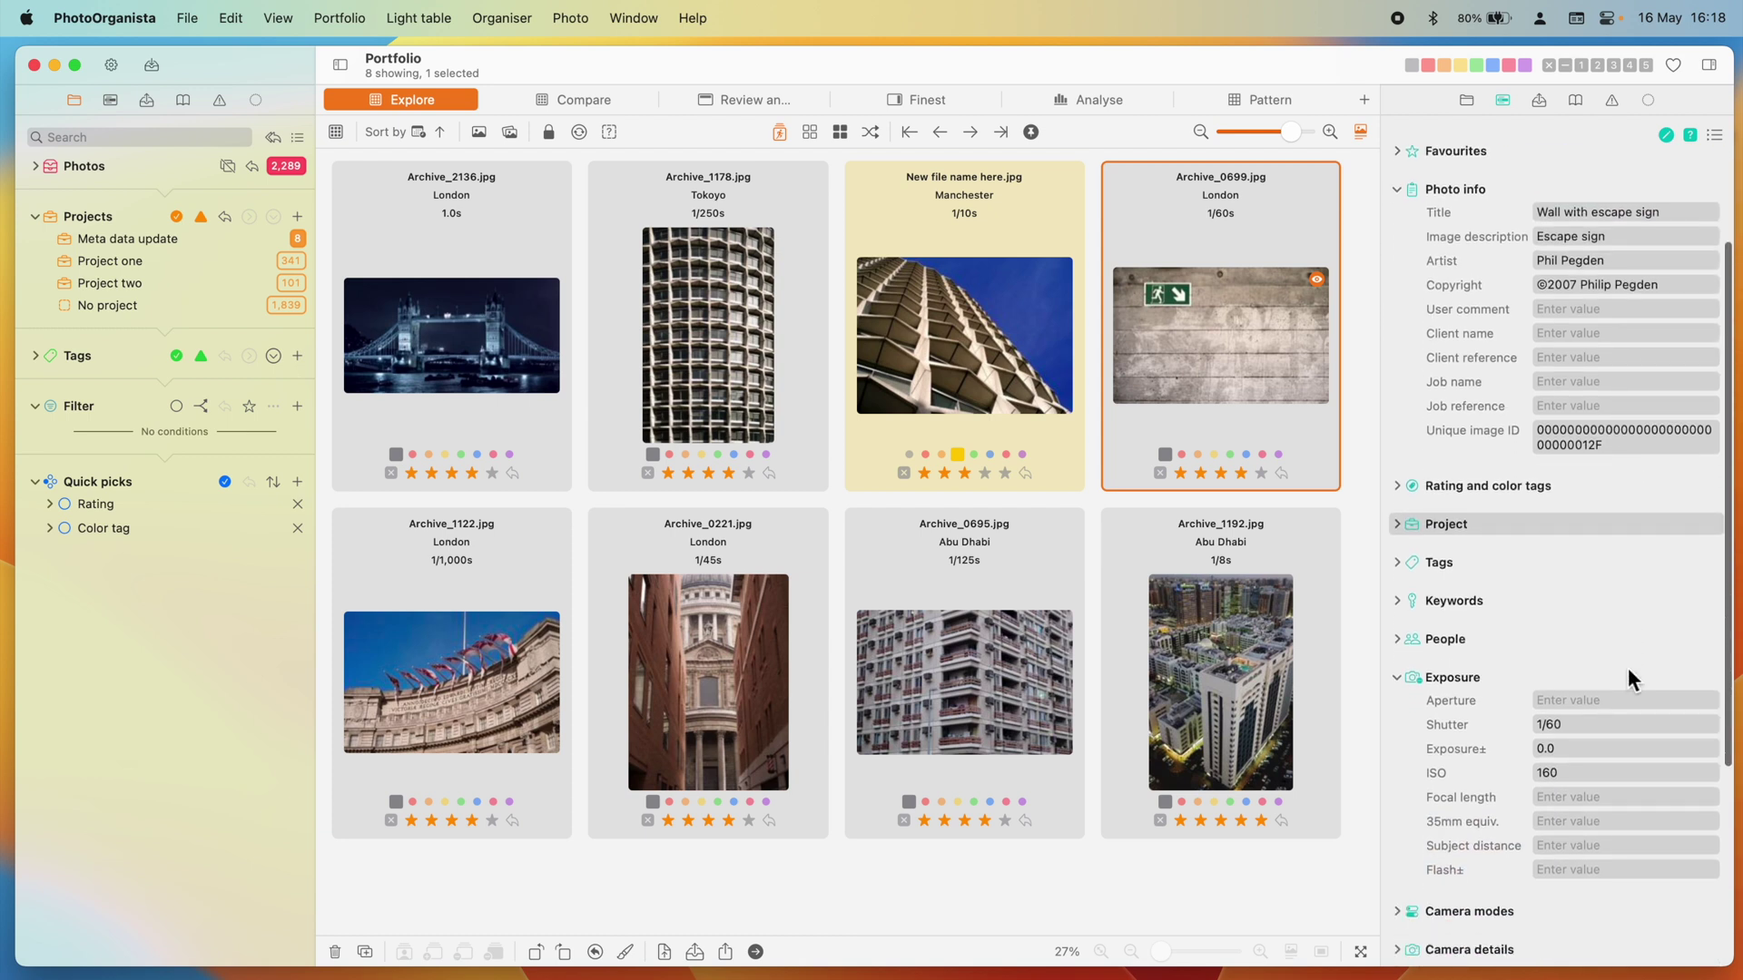
scroll(1627, 667, down, 1)
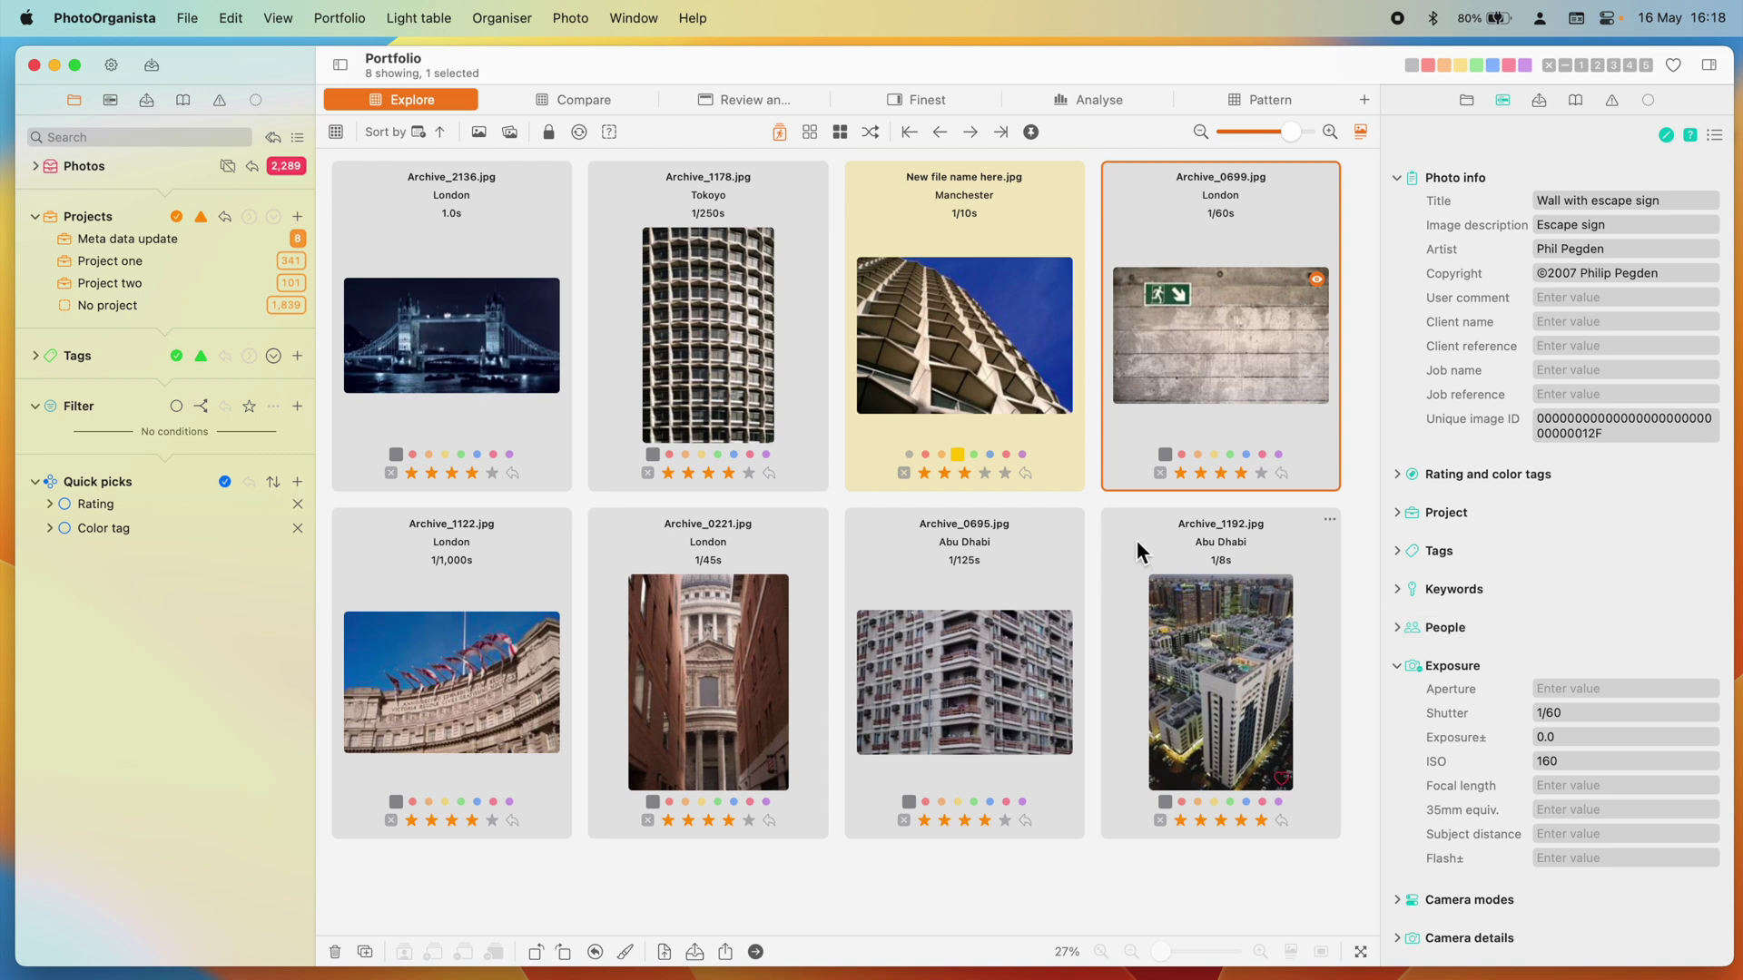
key(super+a)
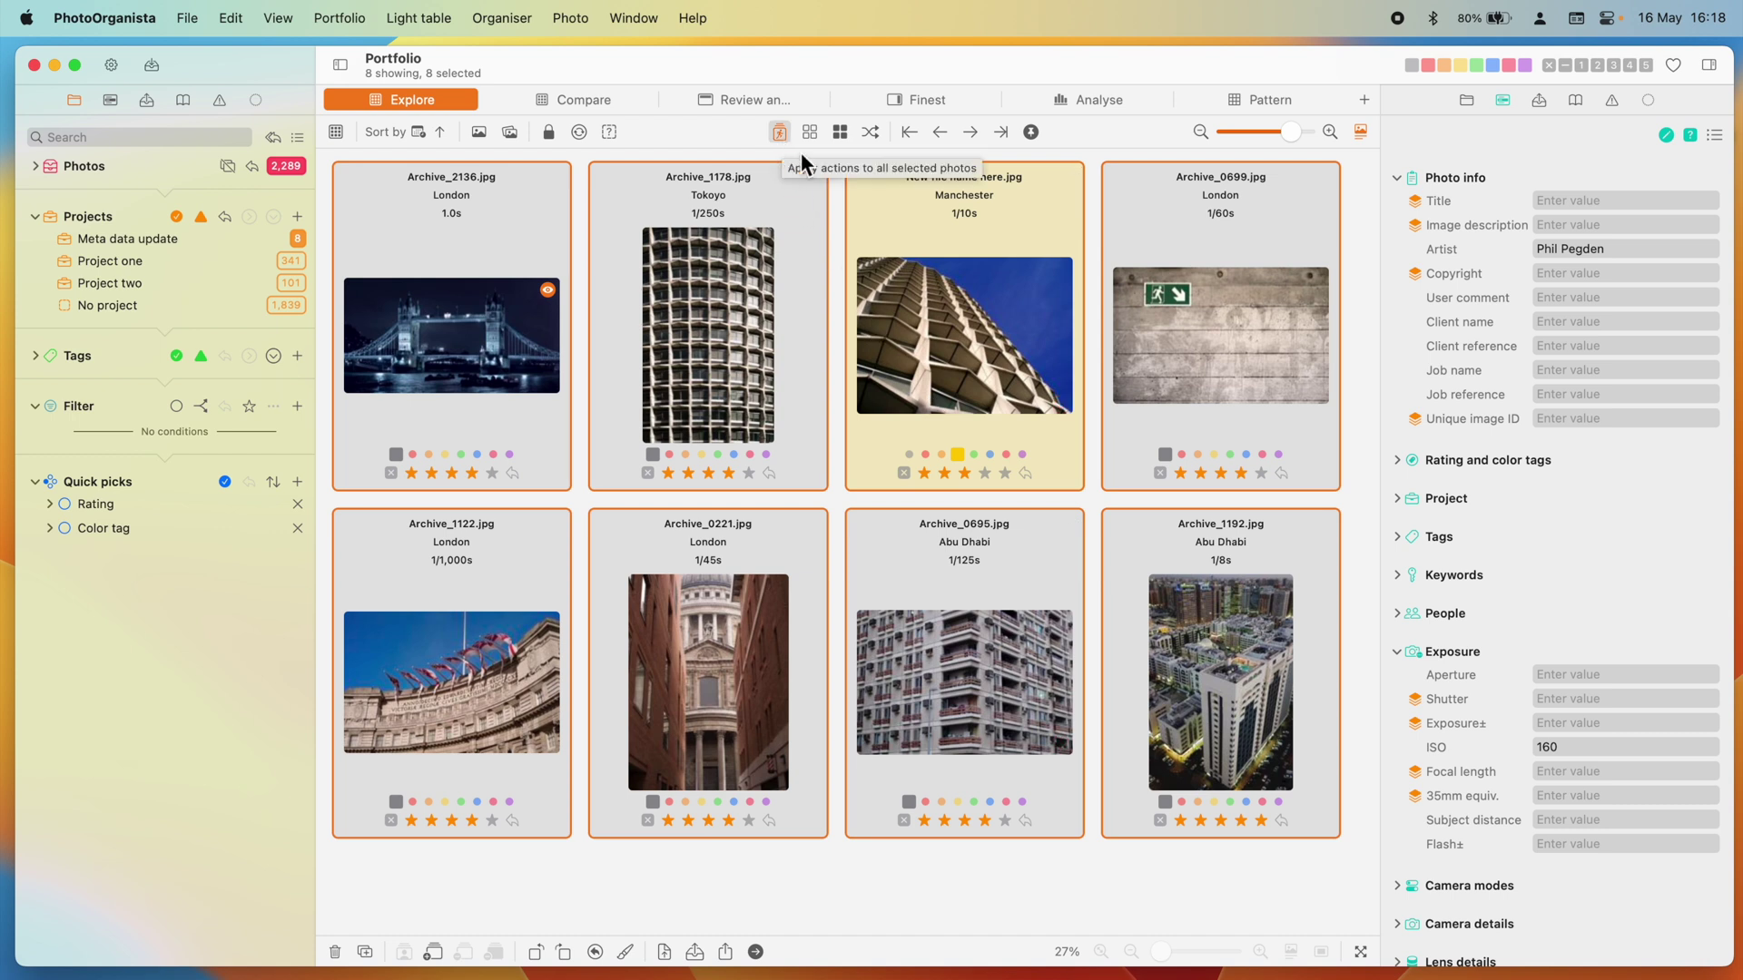
scroll(1623, 521, up, 3)
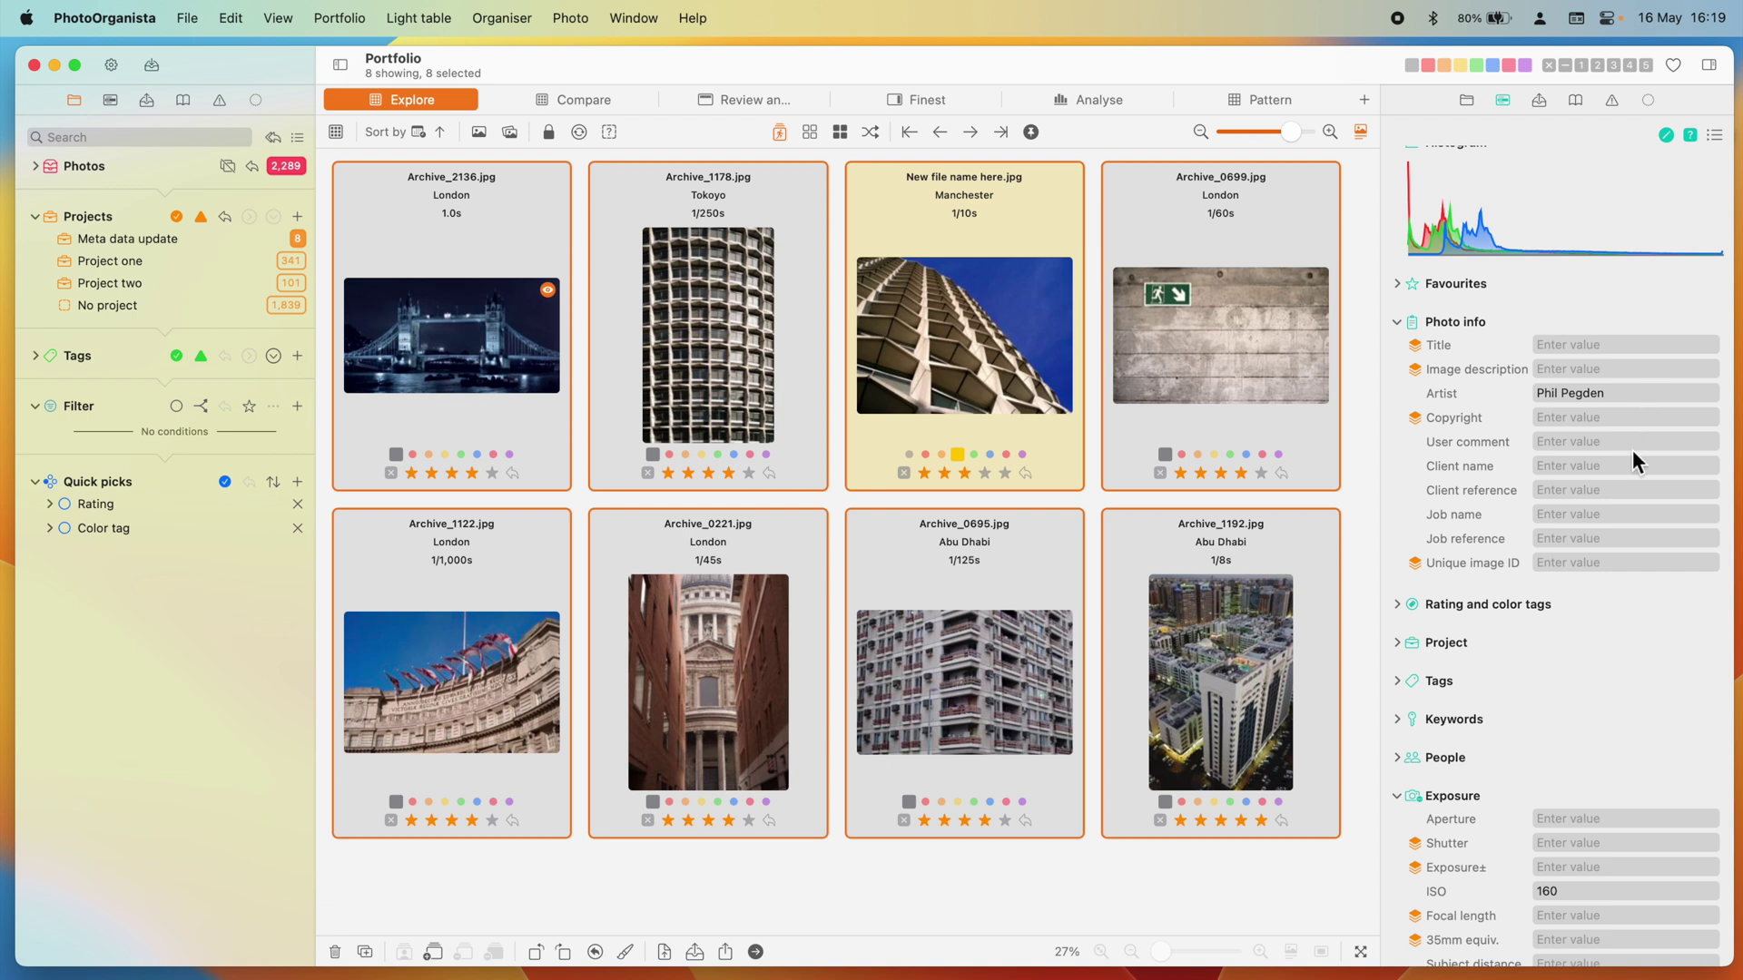
scroll(1632, 449, down, 3)
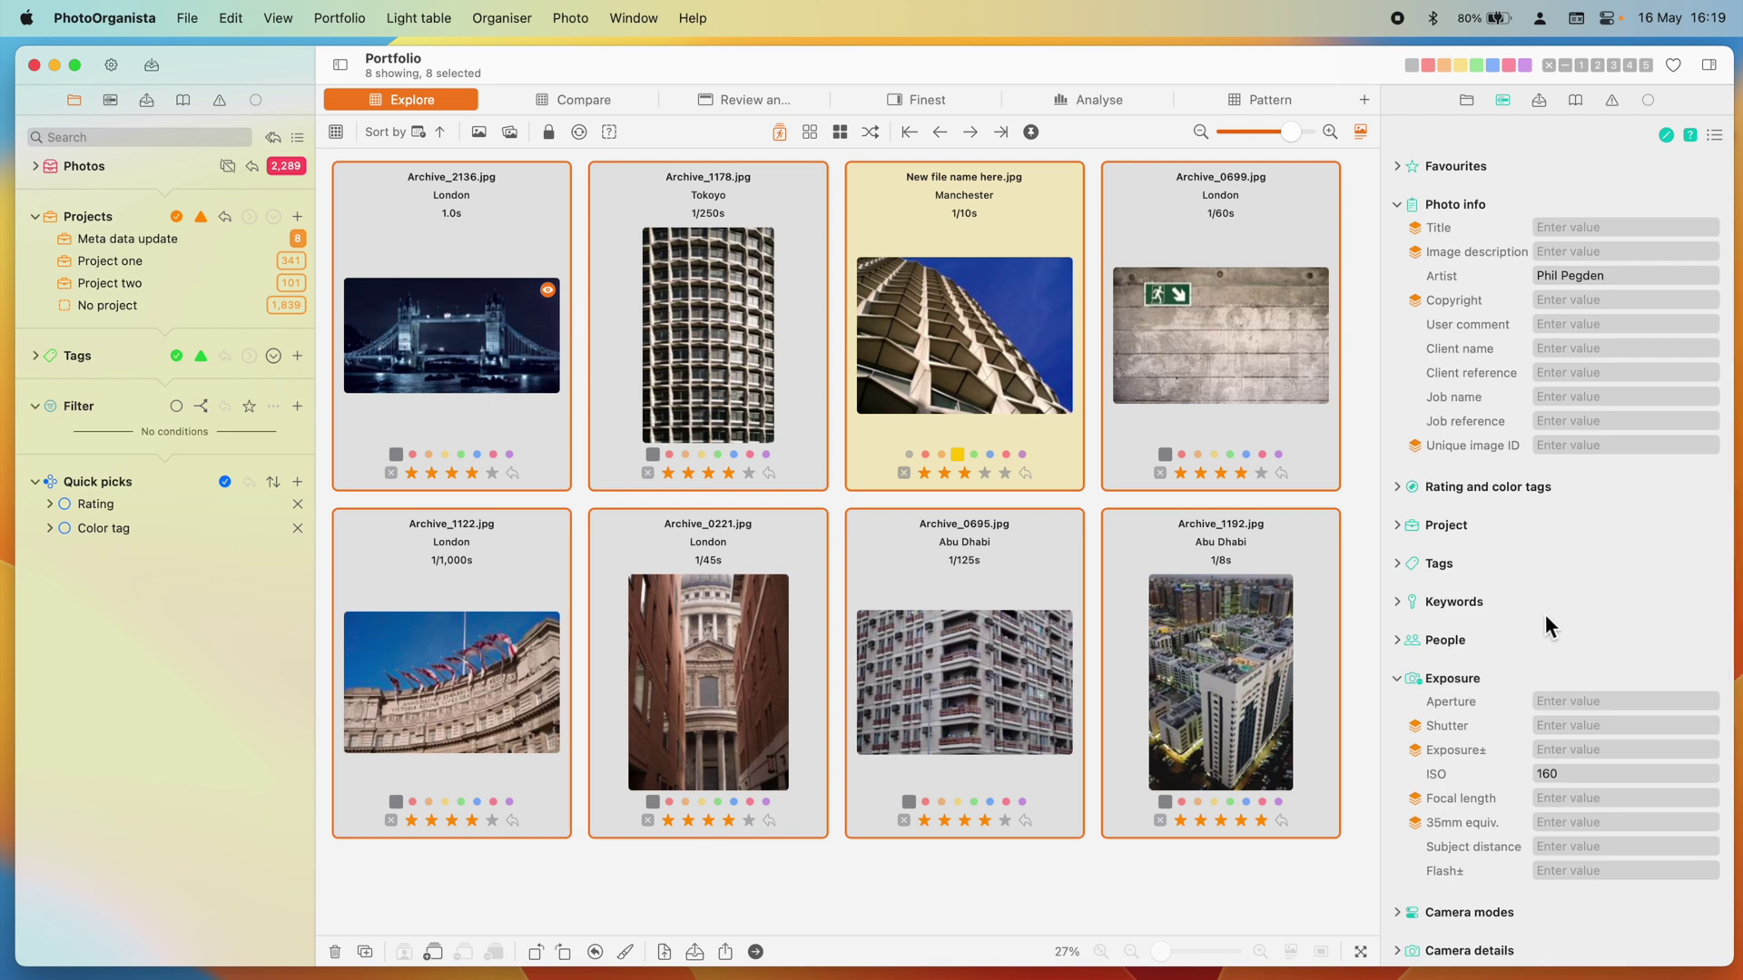
click(1391, 683)
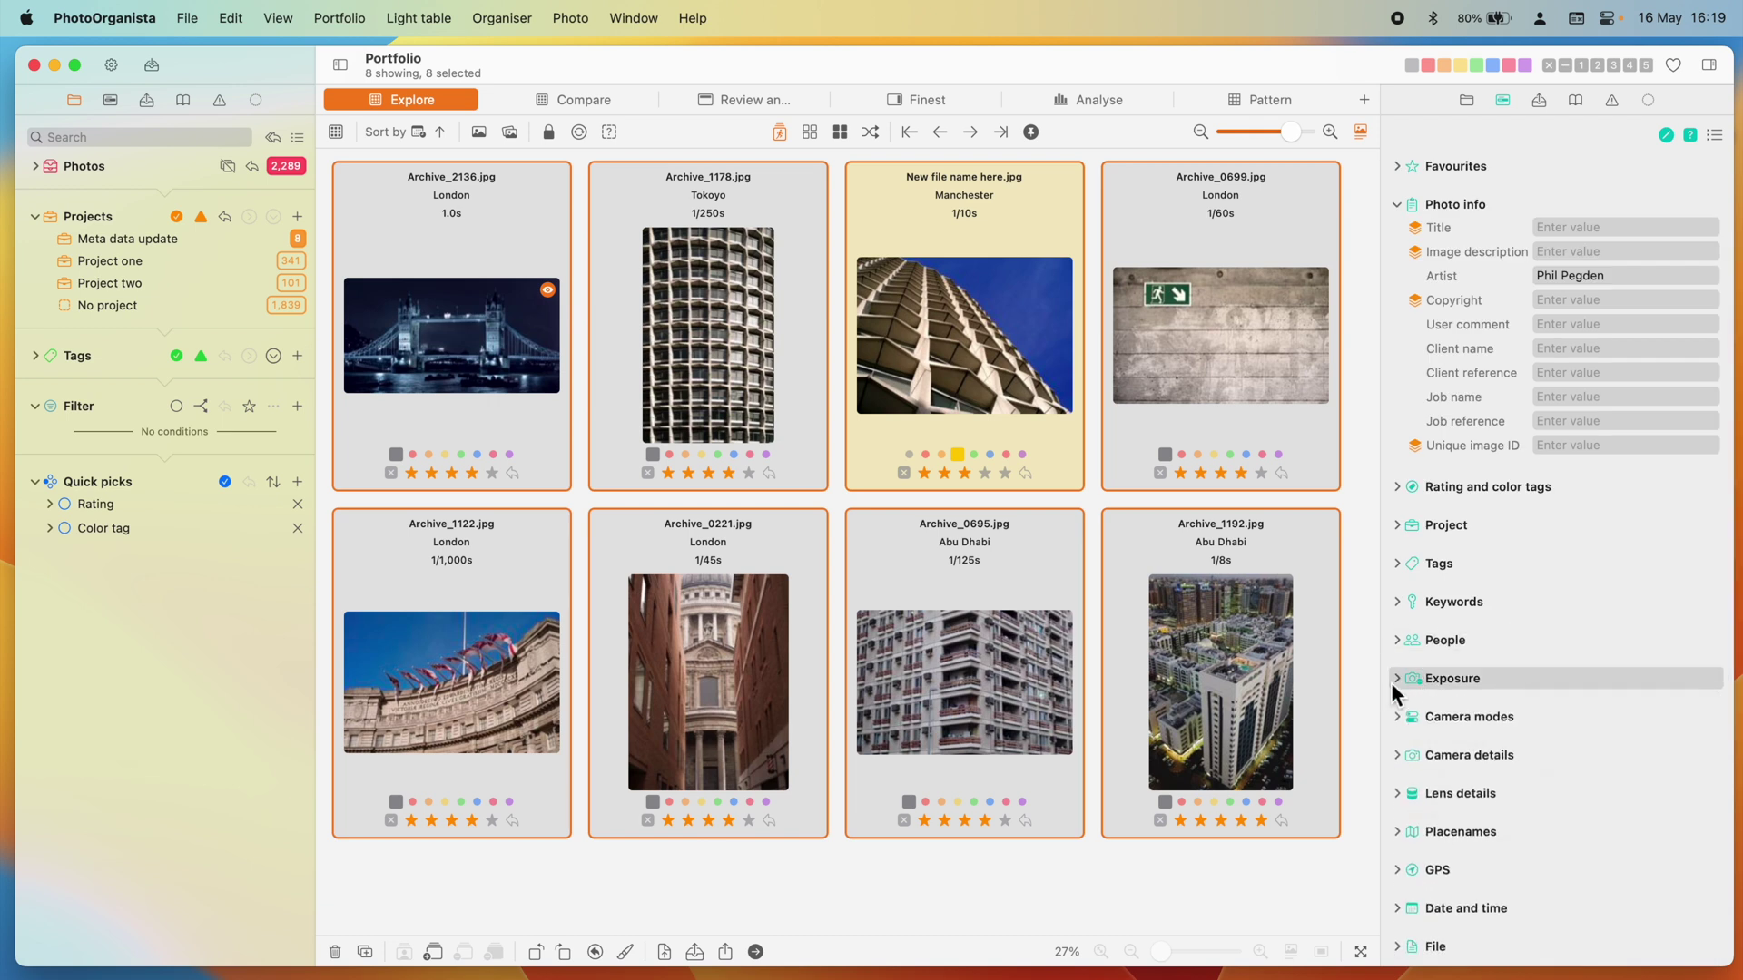
Step: Expand the Placenames section and set the city of all selected photos to "A new city"
scroll(1418, 843, down, 2)
click(1398, 744)
click(1597, 792)
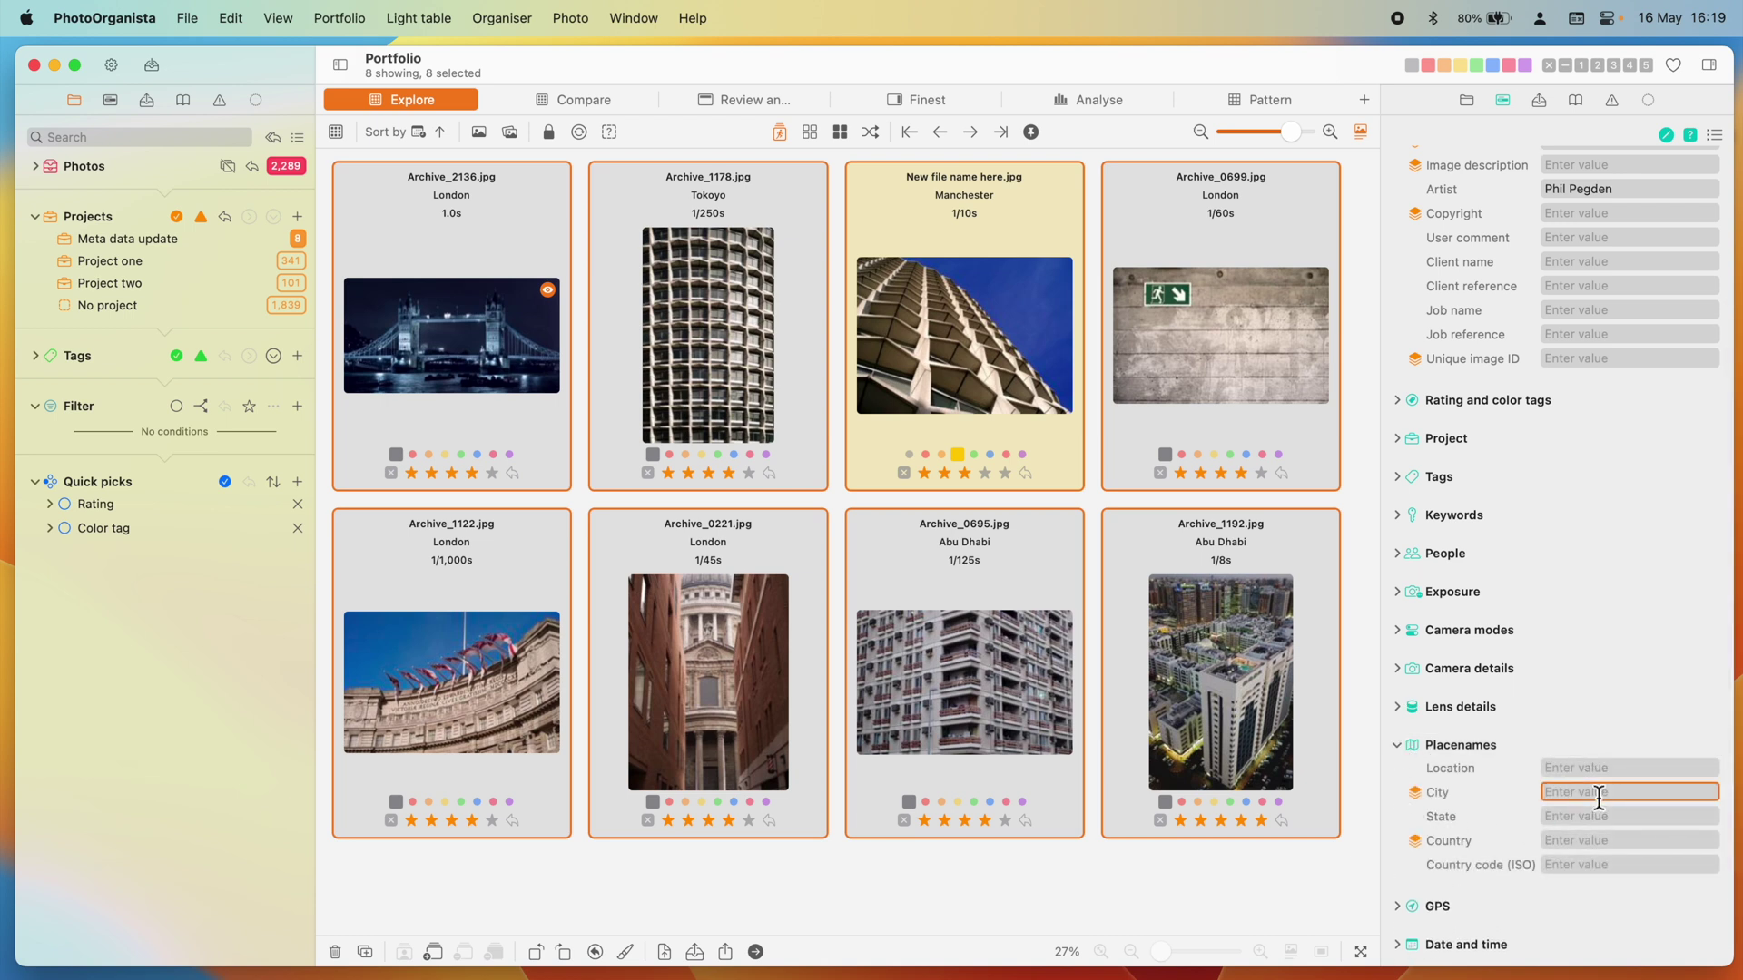
text(A new city)
key(Return)
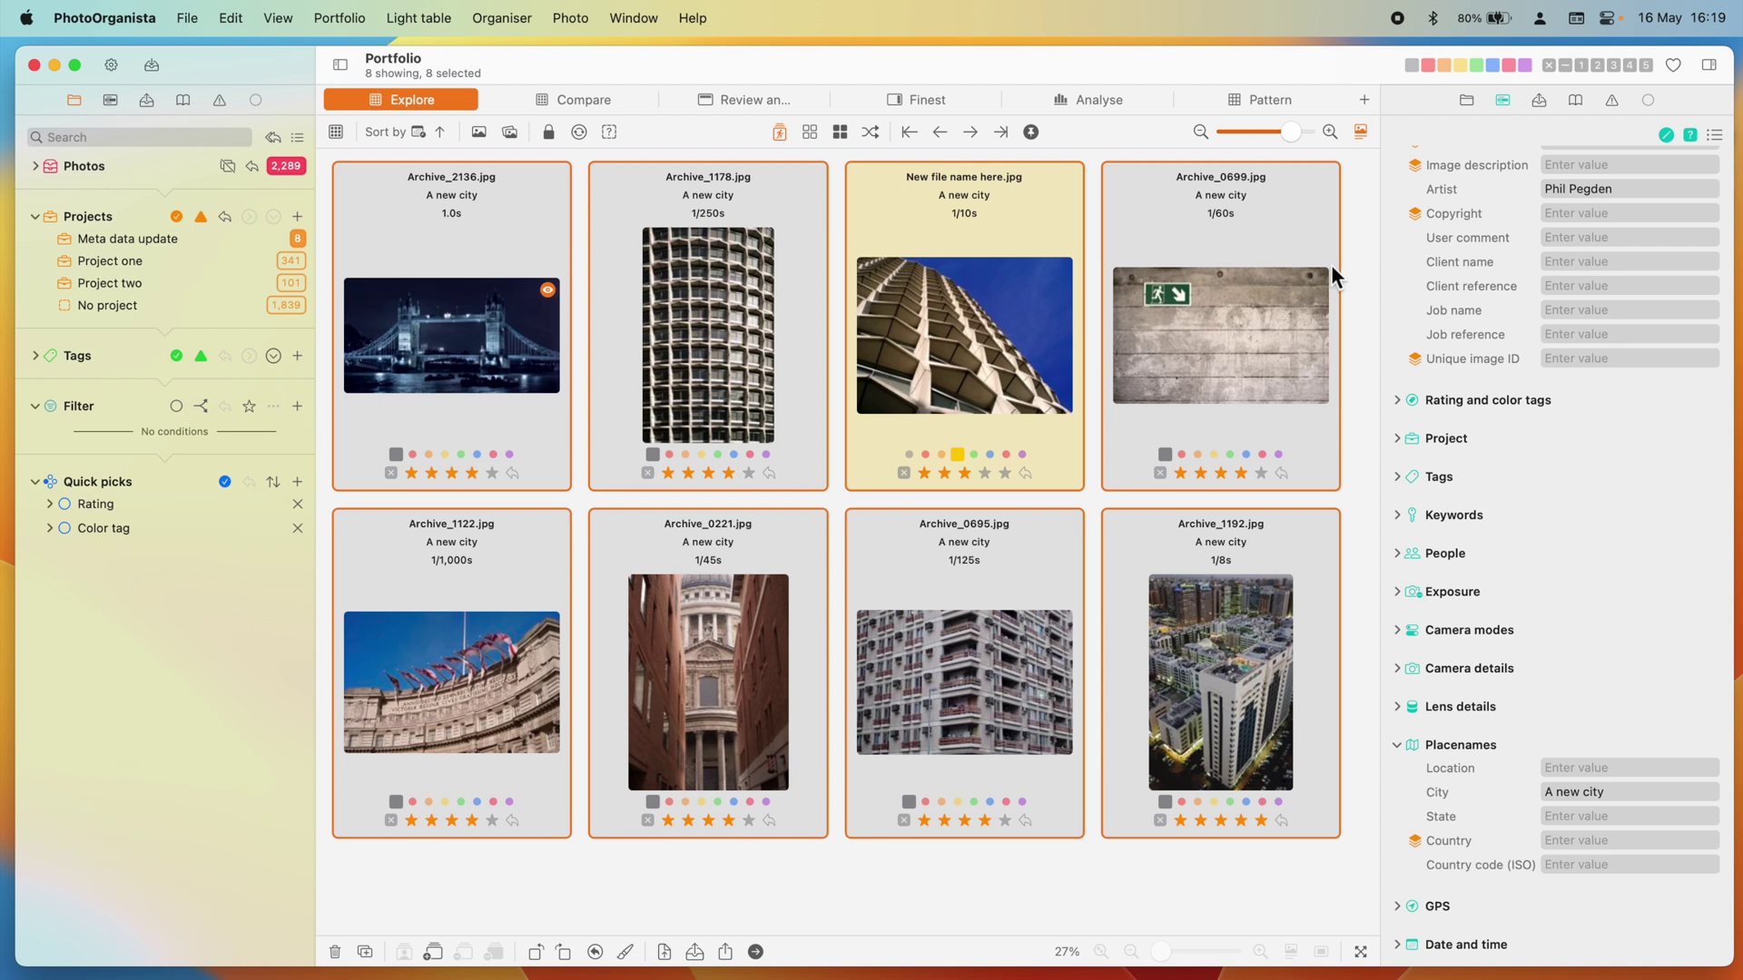
Step: Clear the selection, then add the keyword "gray" to Archive_0699.jpg alone in the Keywords section
click(813, 133)
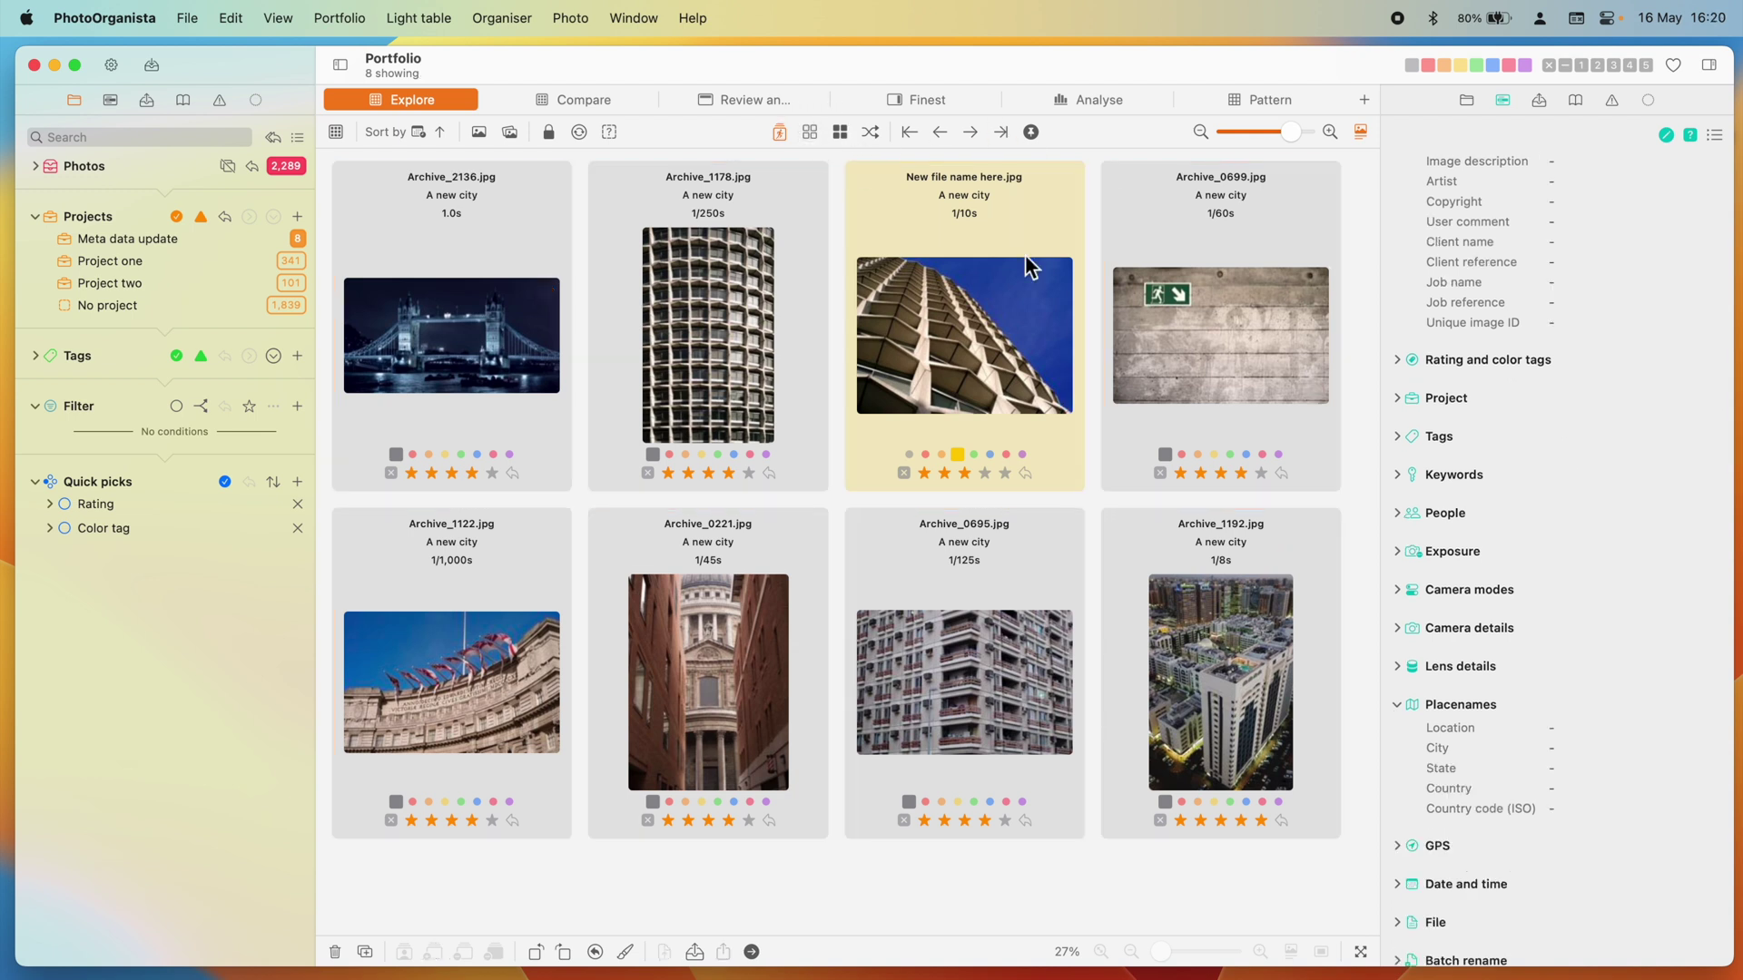
click(1395, 475)
click(1189, 384)
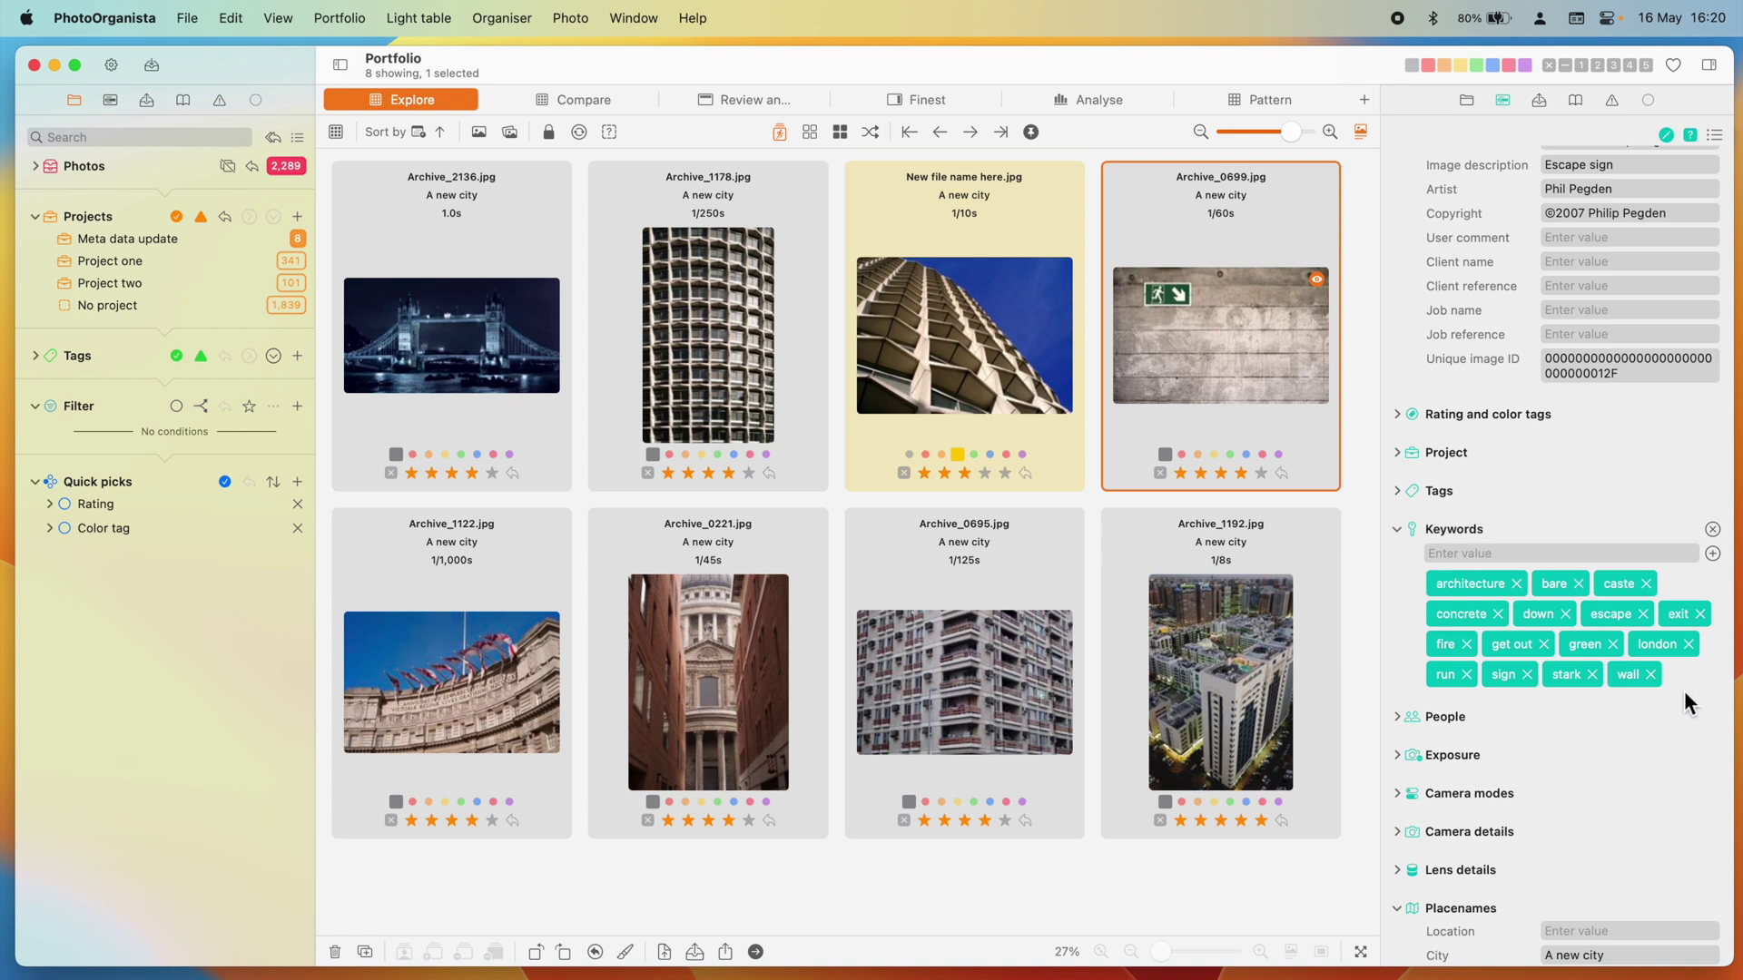
click(1458, 555)
text(gray)
key(Return)
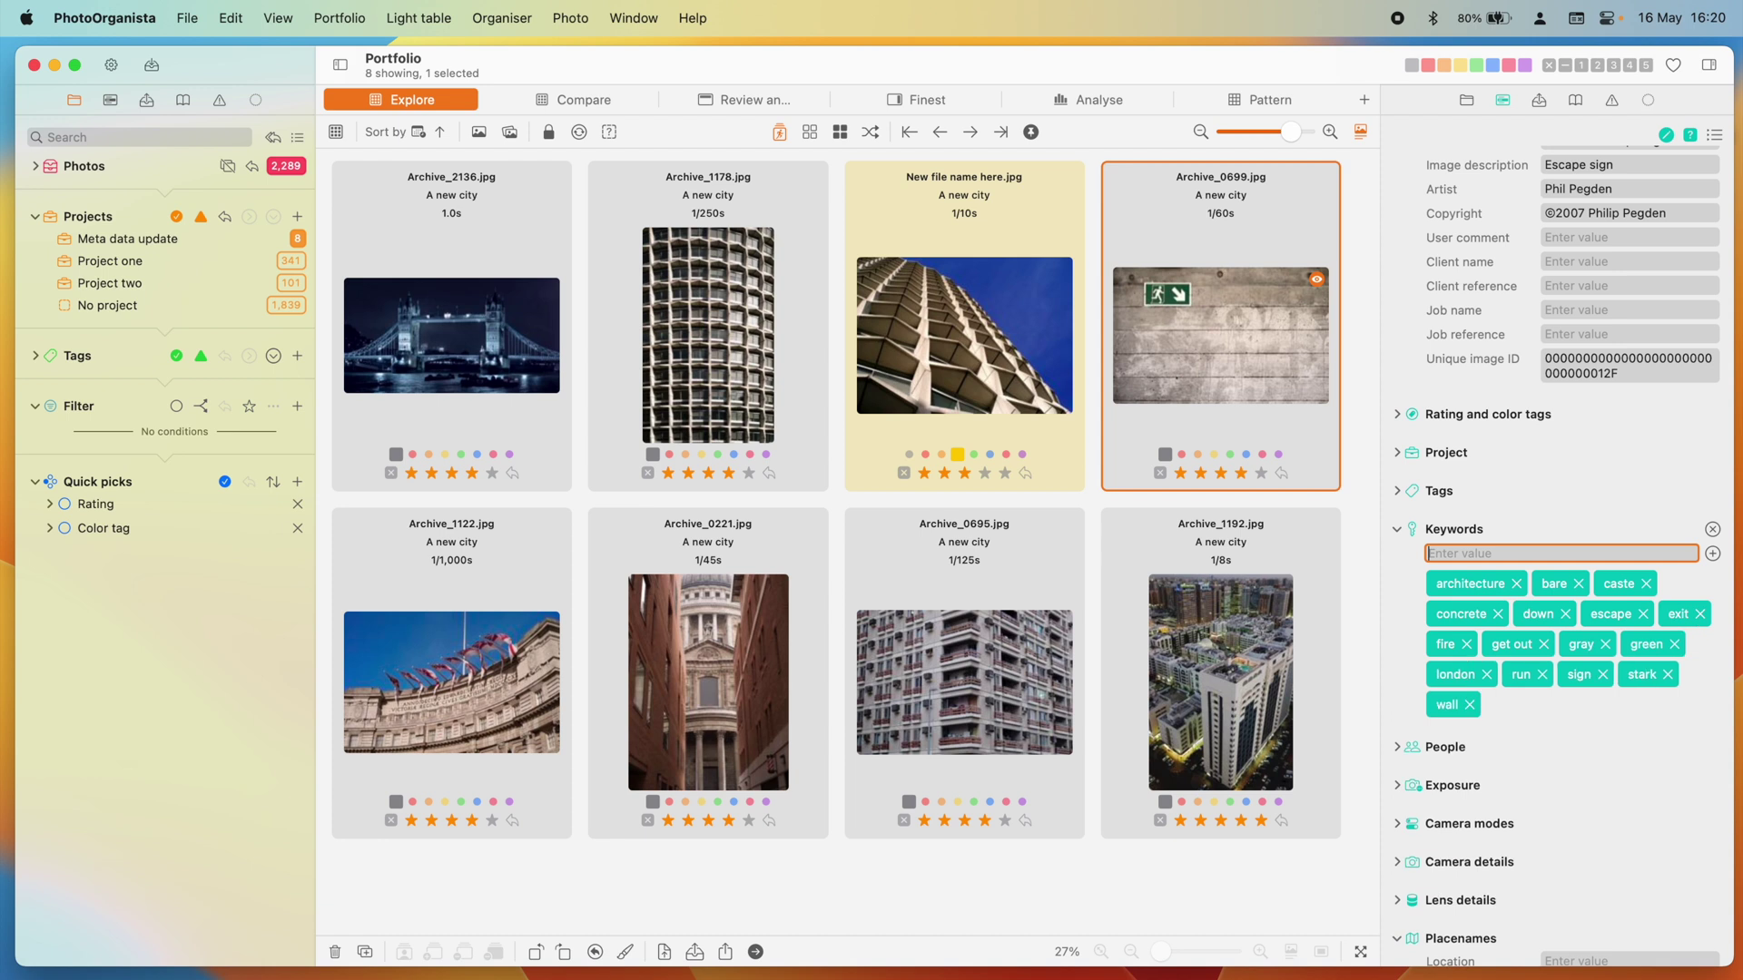
Step: Remove the keyword "get out" from Archive_0699.jpg and rename its keyword "gray" to "grey"
click(1543, 644)
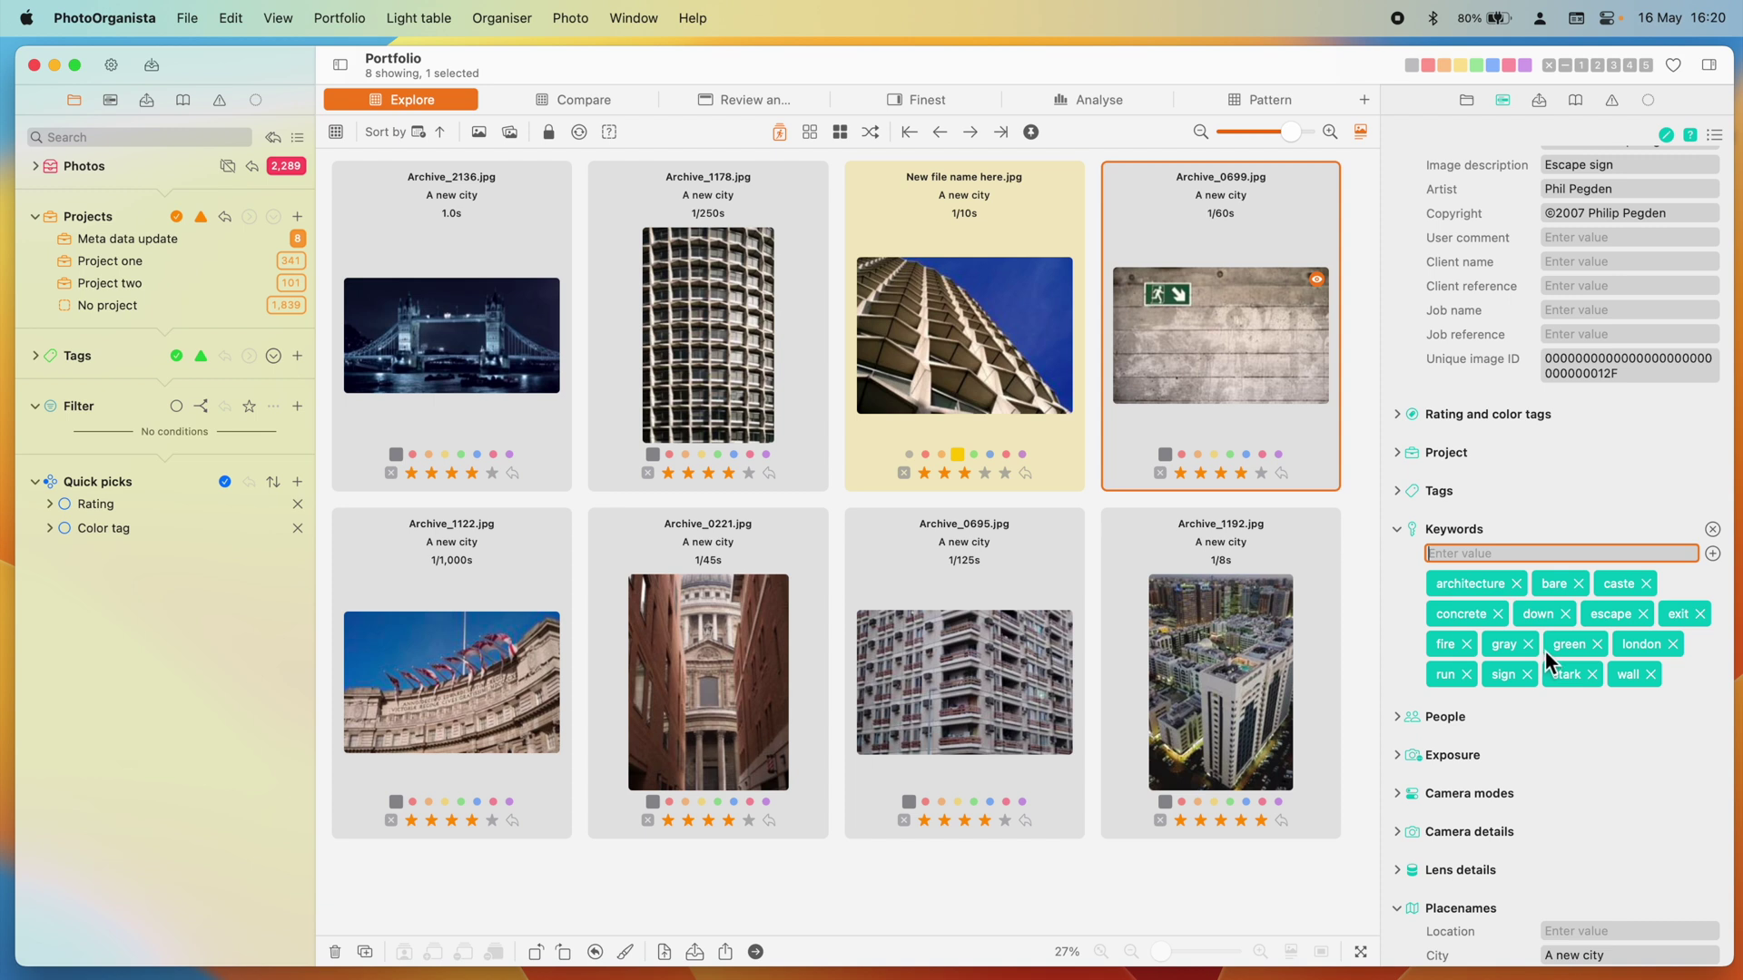
double_click(1505, 644)
text(grey)
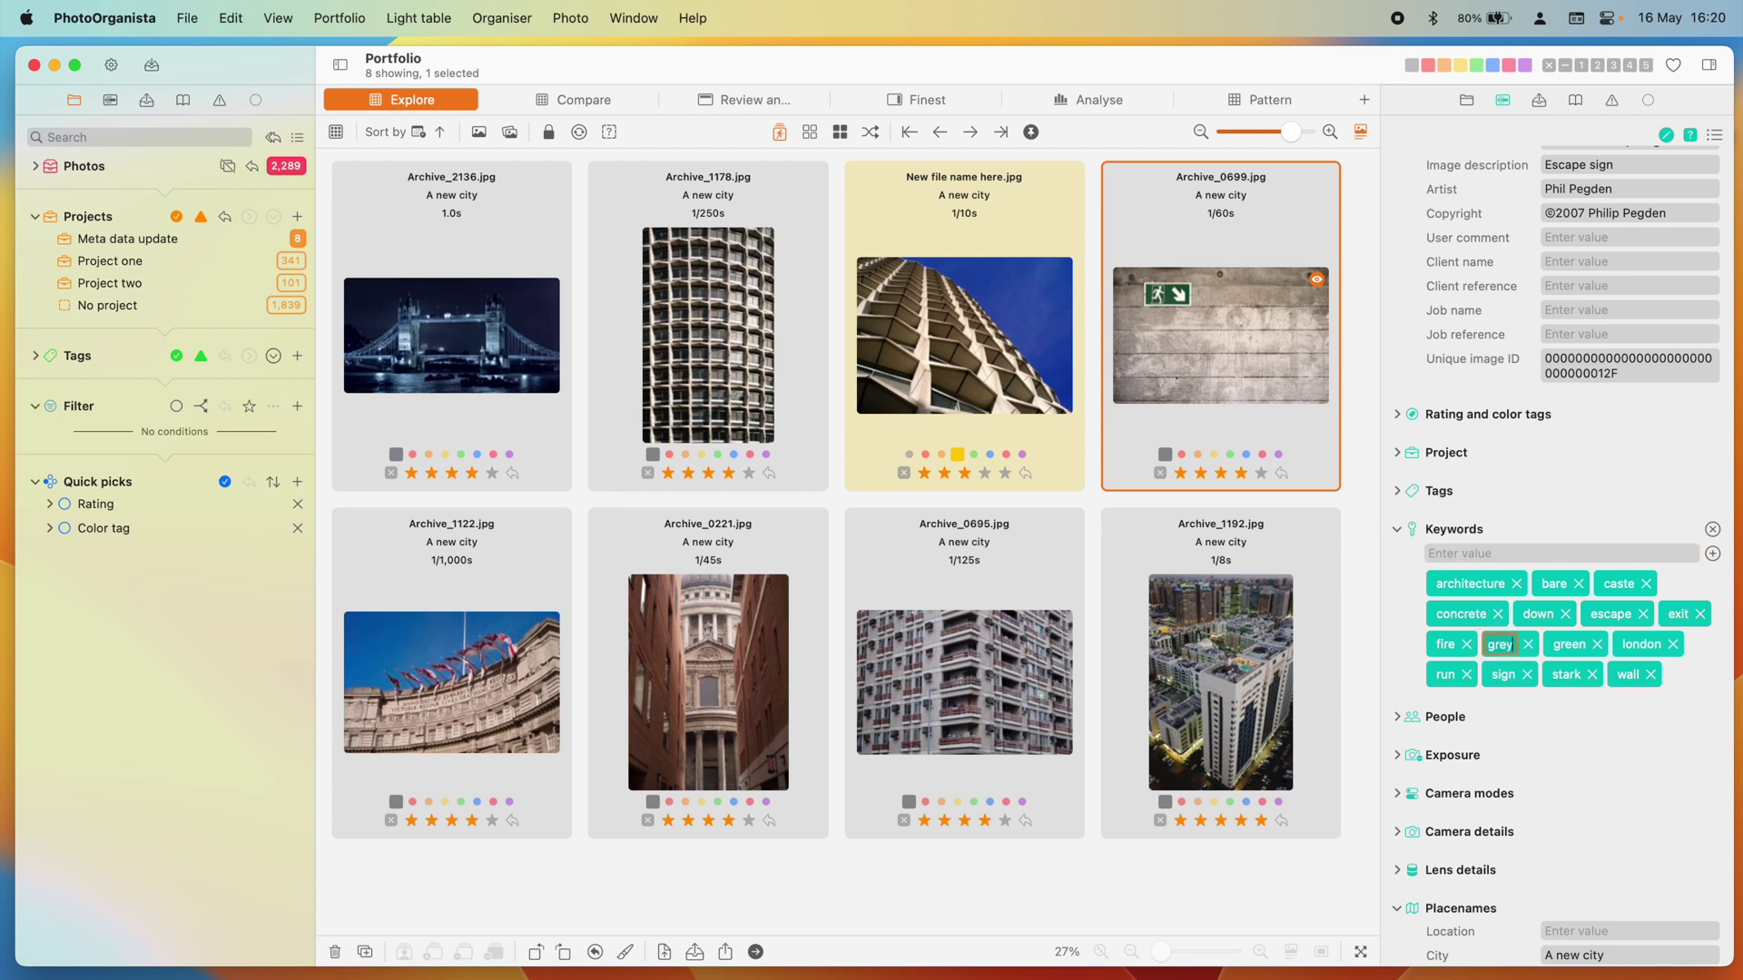
key(Return)
Step: Add New file name here.jpg to the selection, apply the keyword "1960" to both photos, and hide the inspector
super+click(1010, 393)
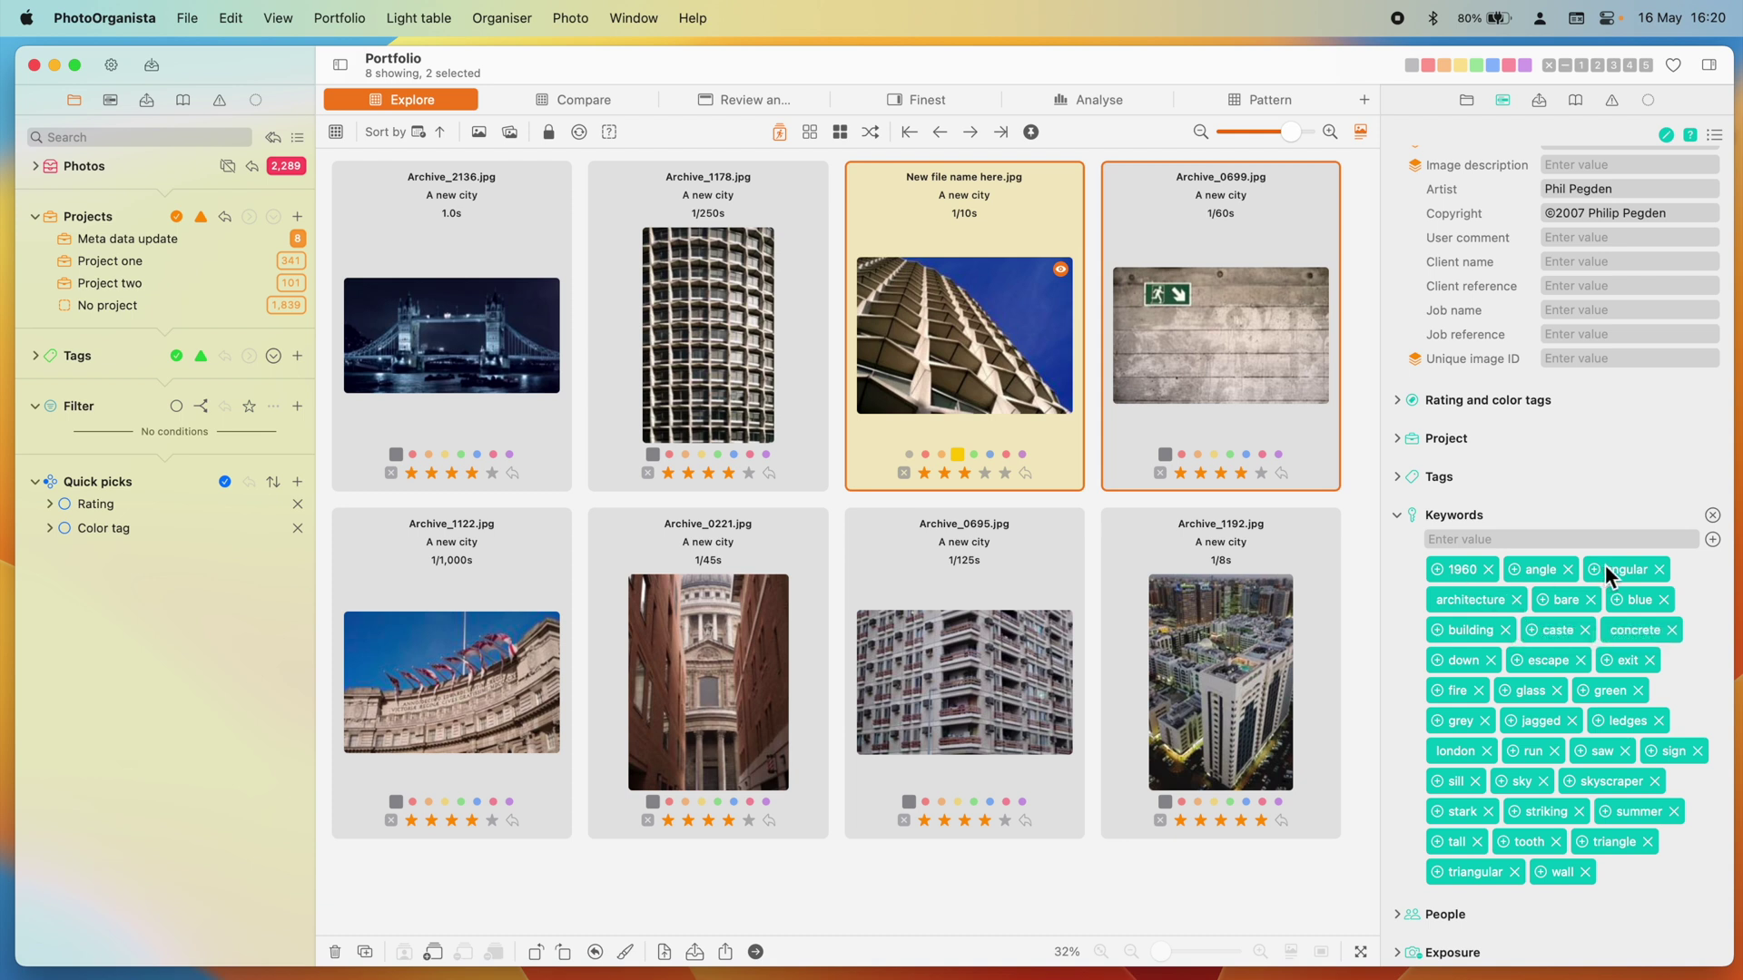
click(1435, 571)
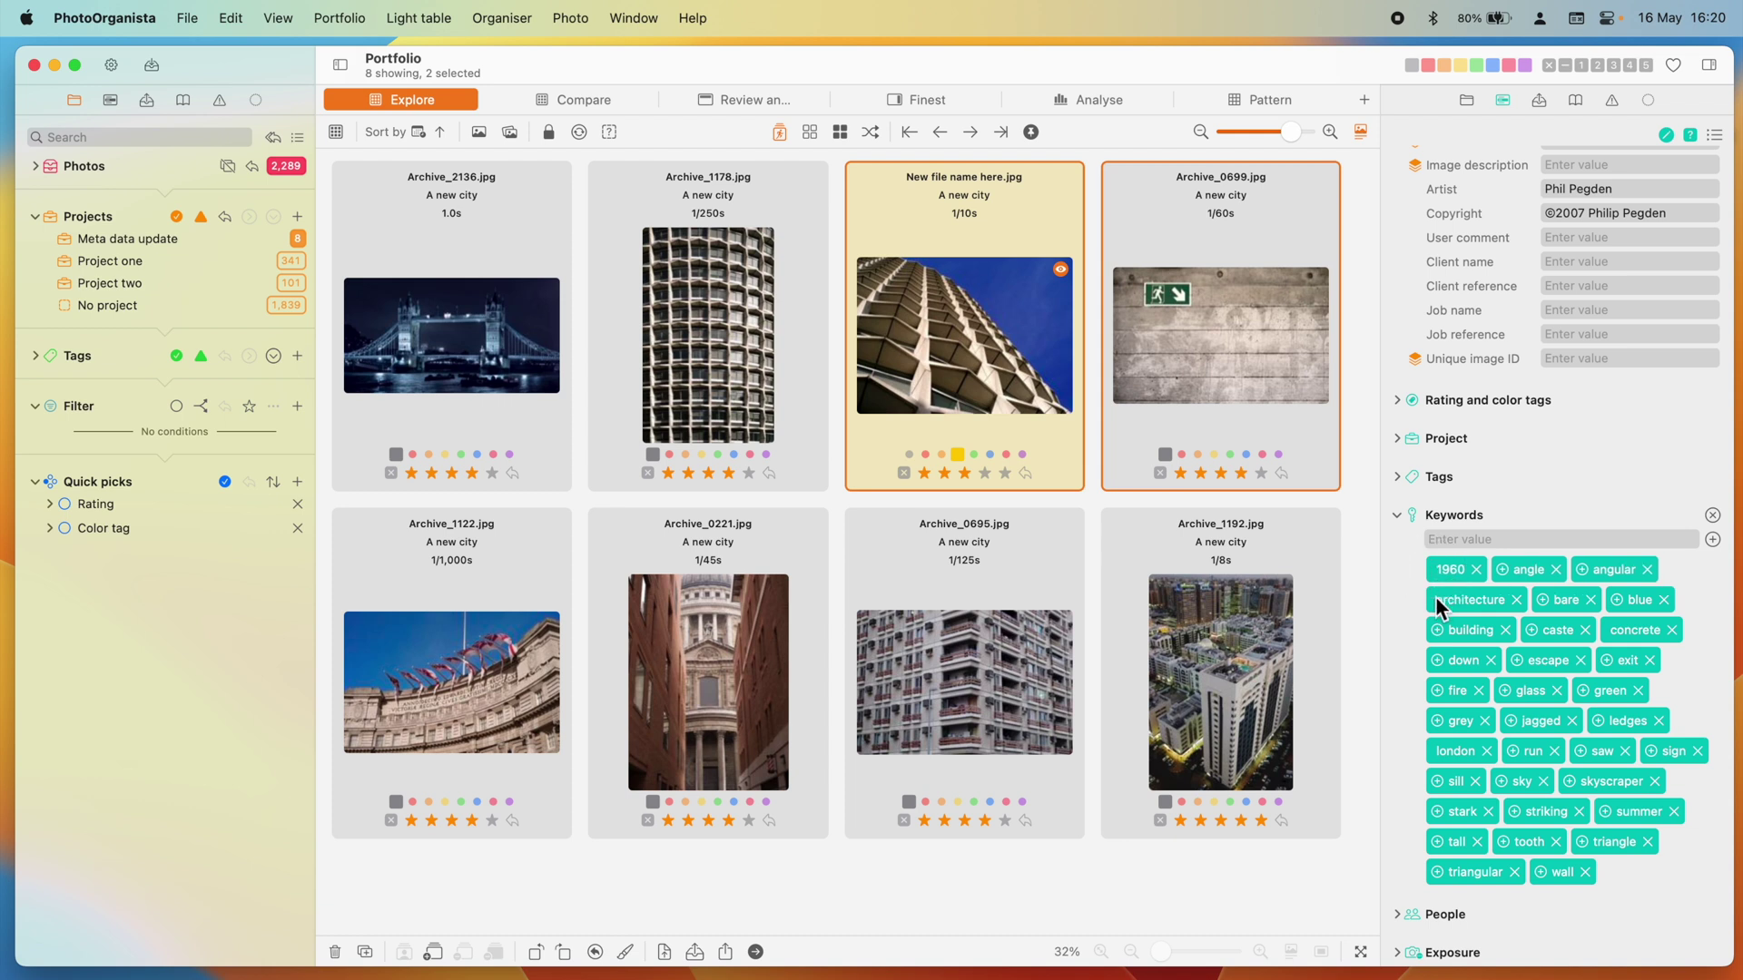
click(1708, 65)
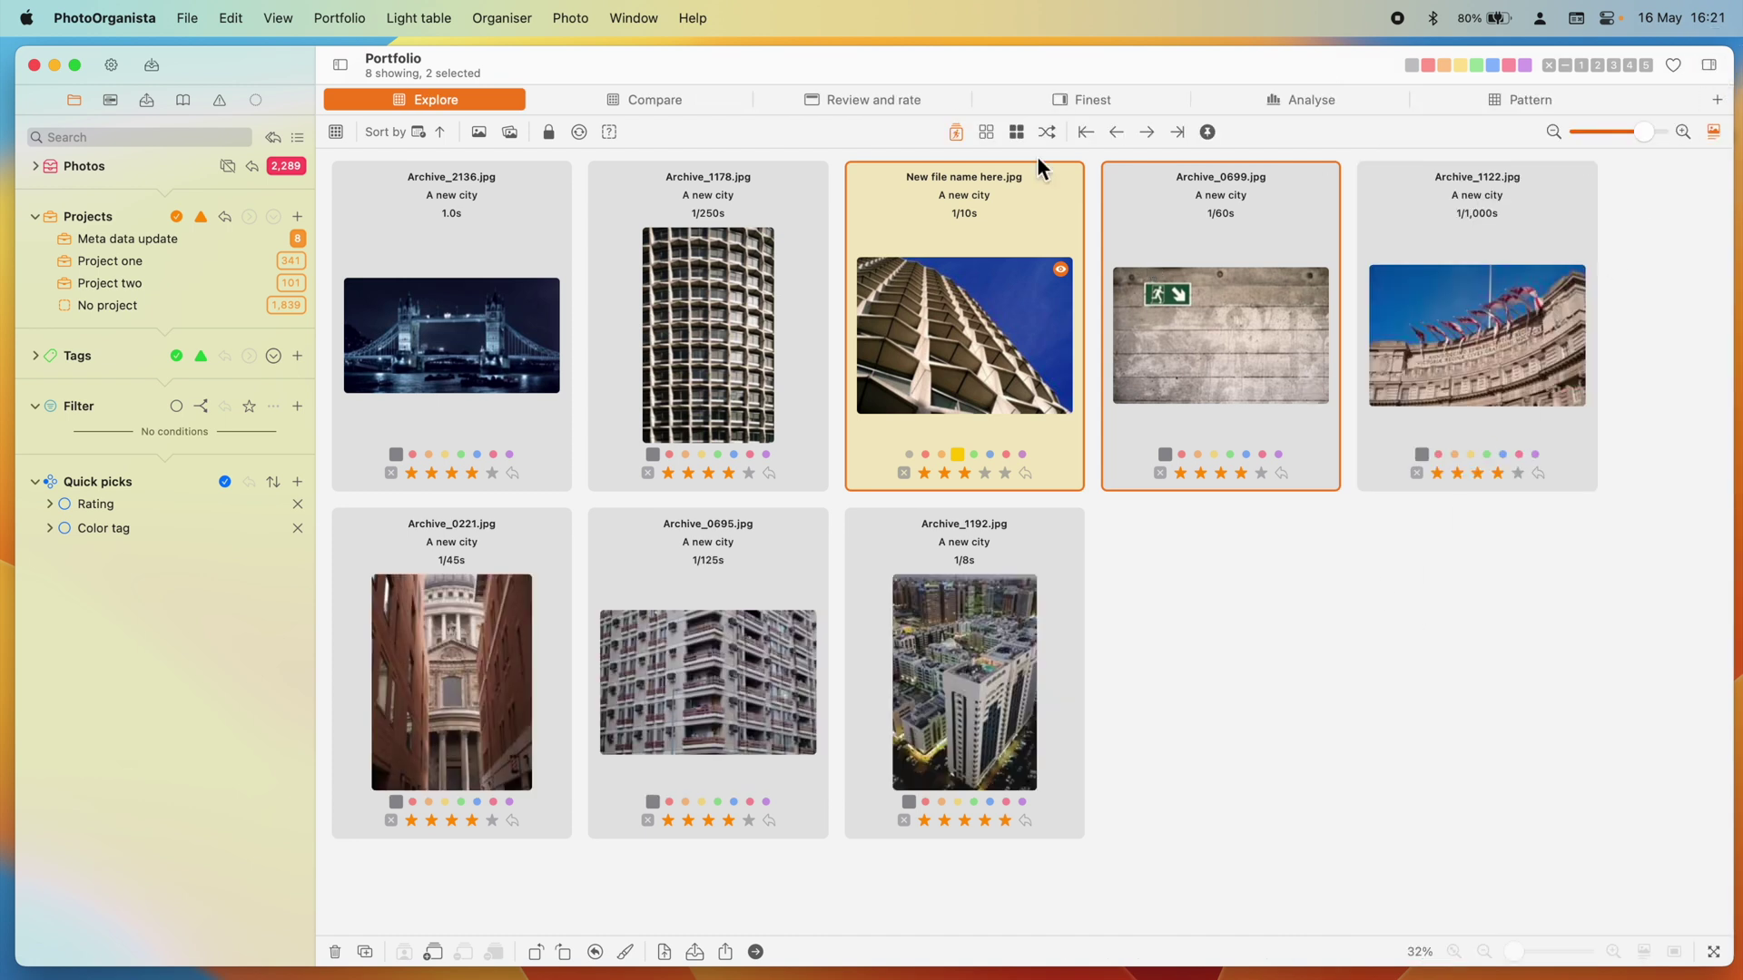
Step: Clear the selection and reset the star ratings of Archive_2136.jpg, Archive_1178.jpg, New file name here.jpg and Archive_0699.jpg
click(985, 136)
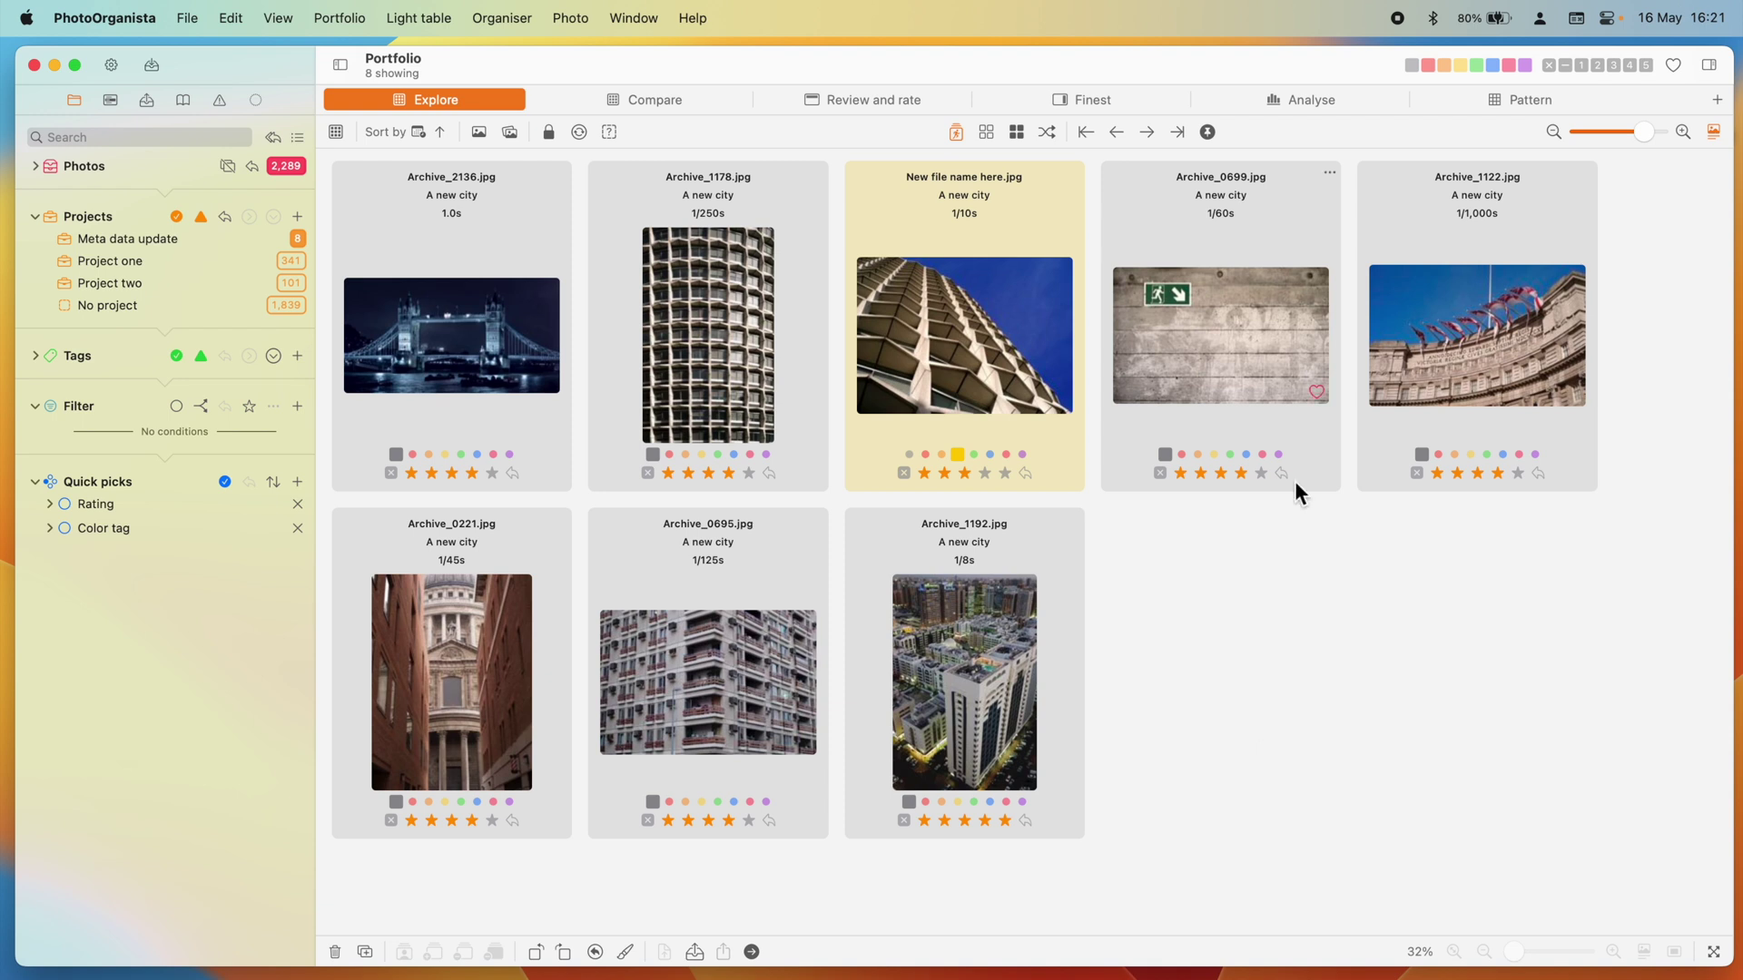
click(514, 474)
click(1025, 472)
click(1282, 473)
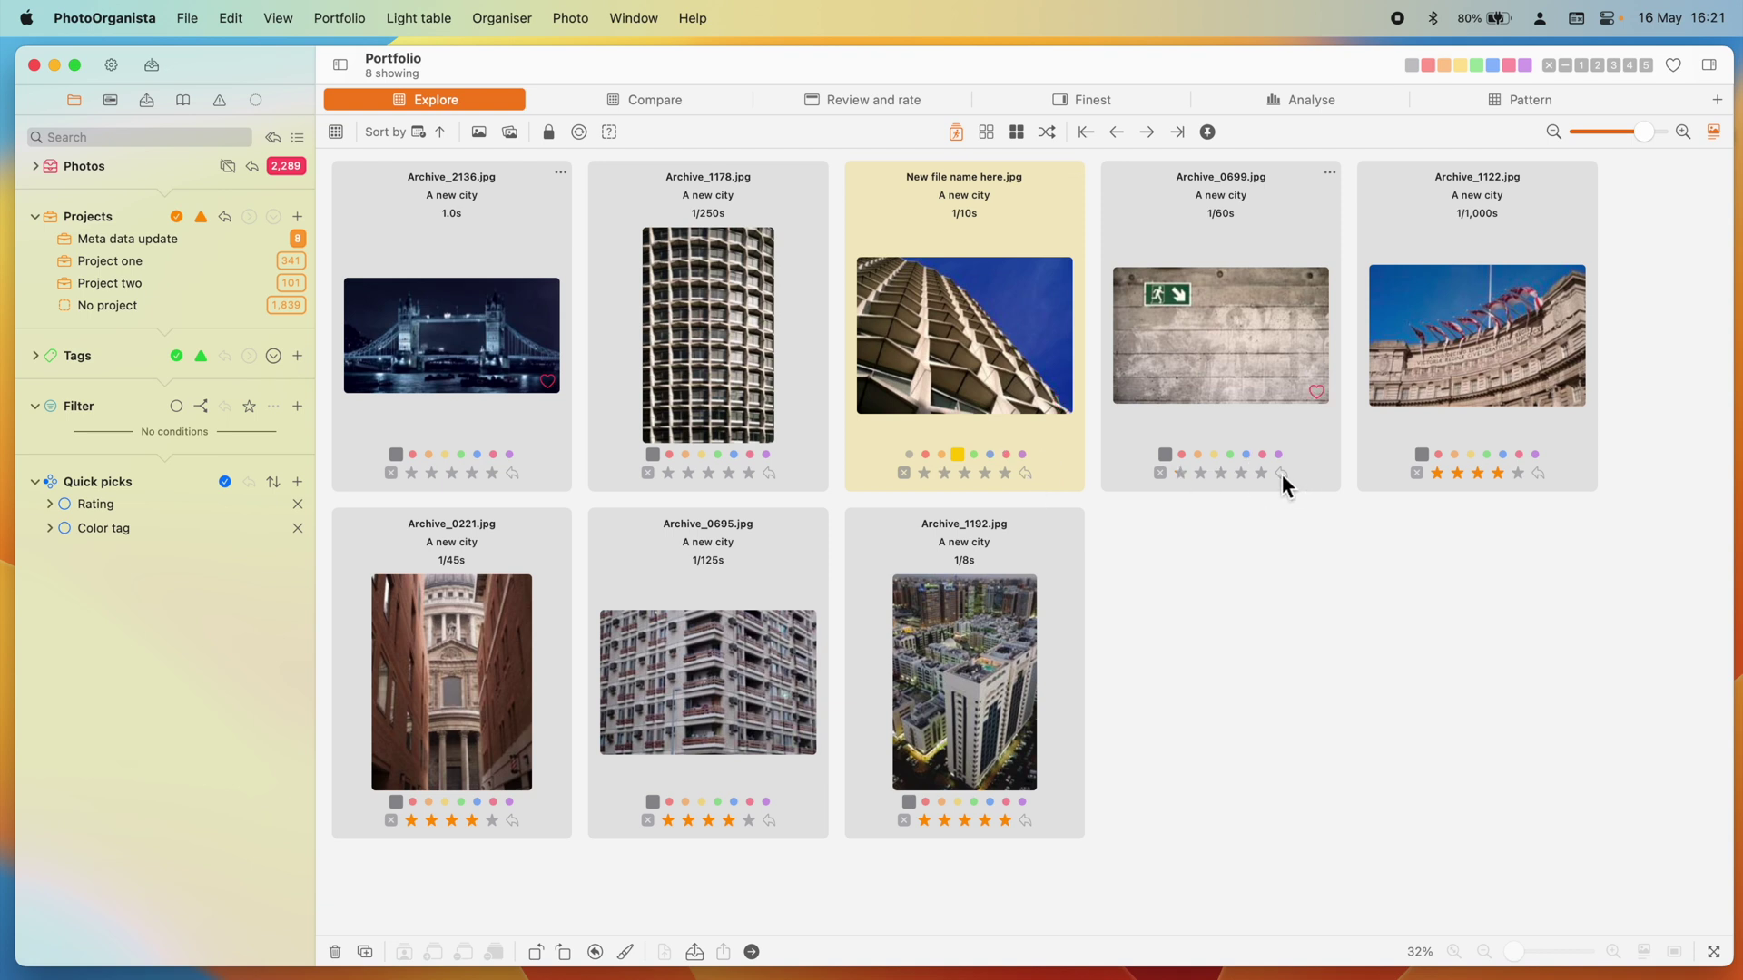
Step: Reset the organiser, include all photos, and narrow them to "Not rated" with the Rating quick pick
click(278, 139)
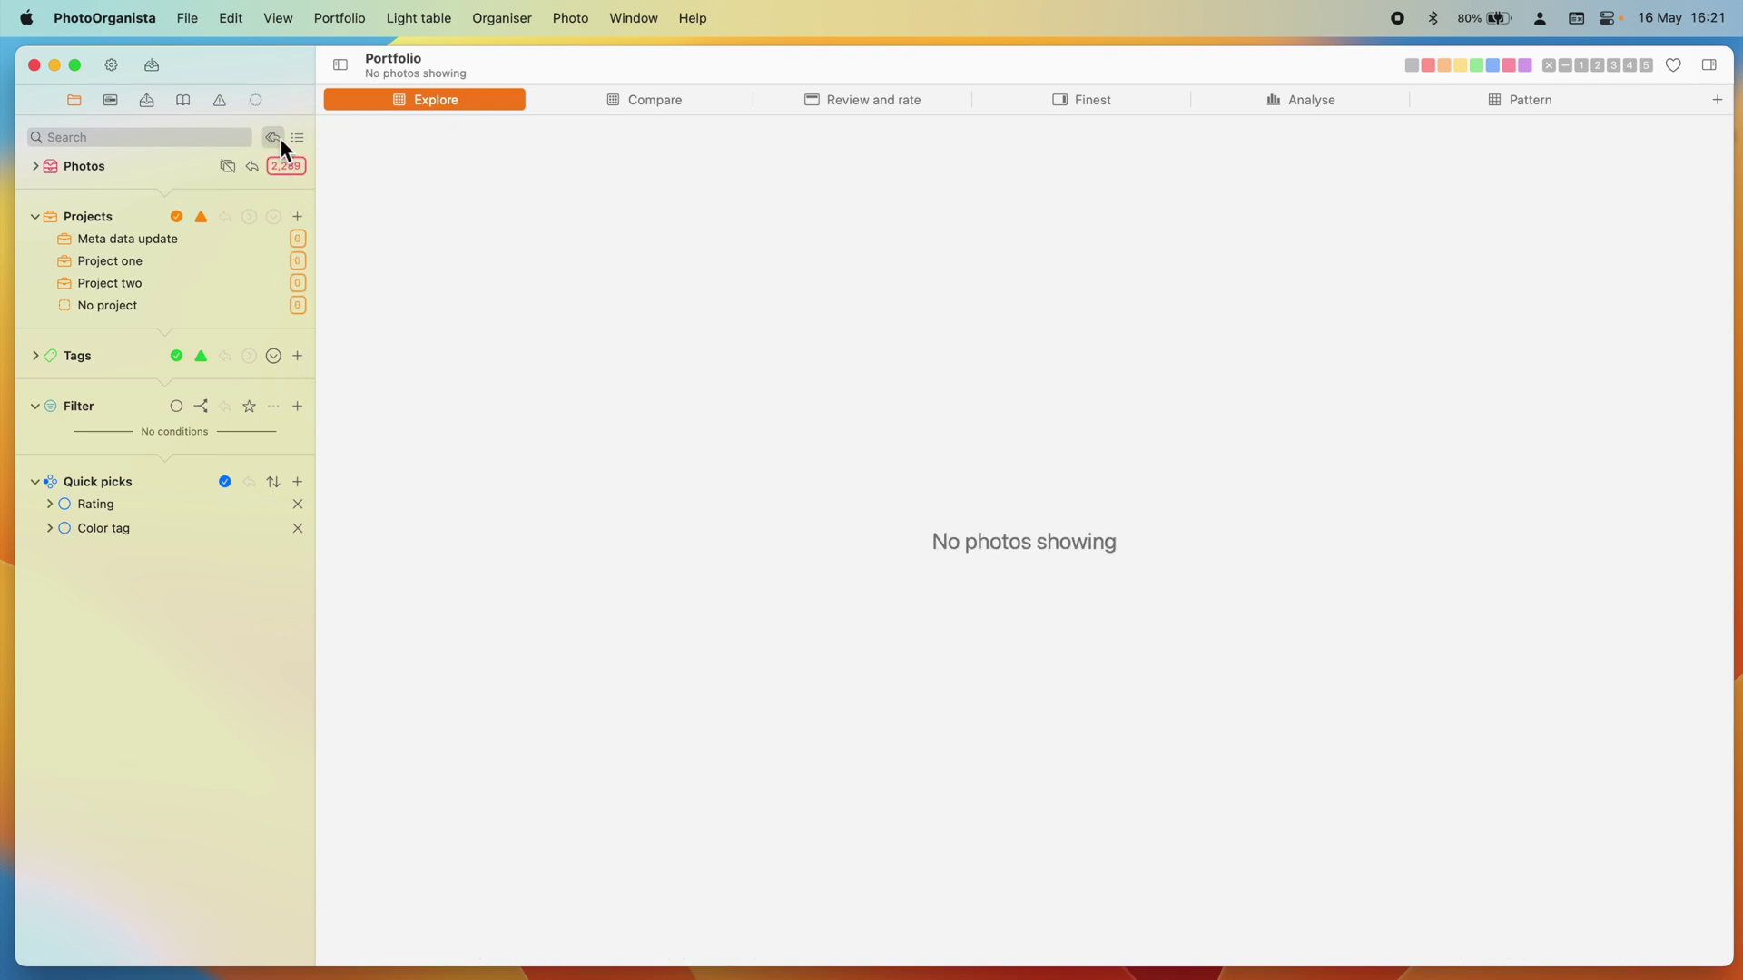
click(281, 165)
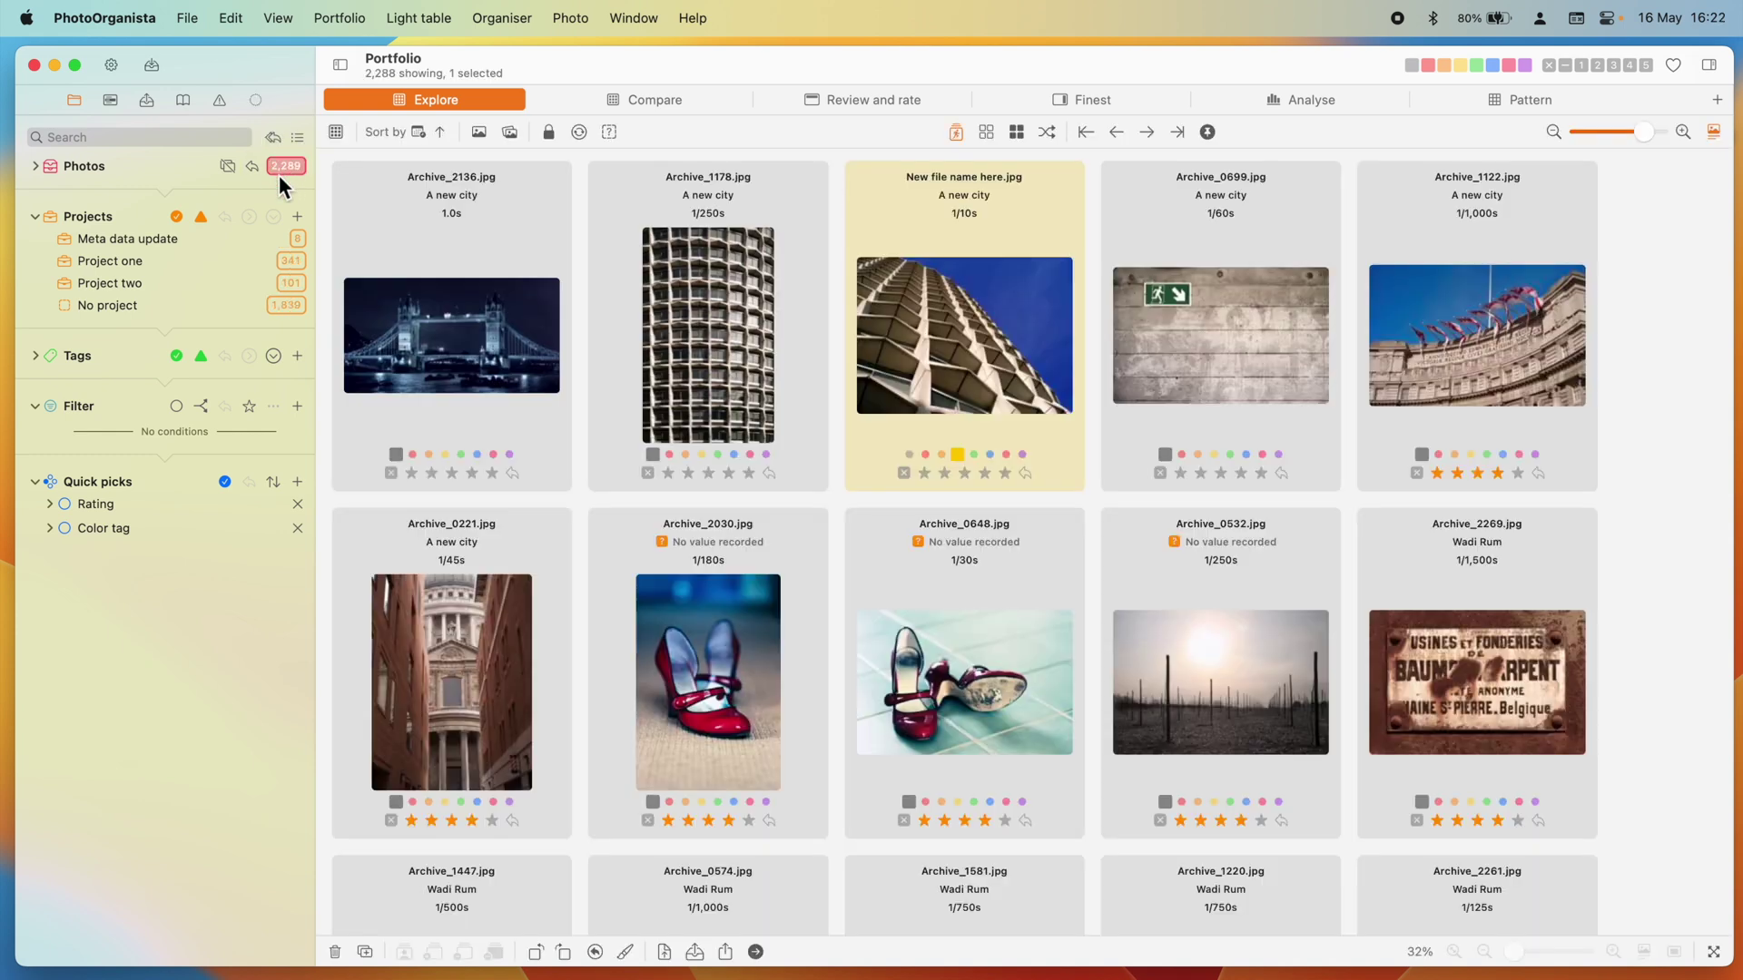
click(49, 503)
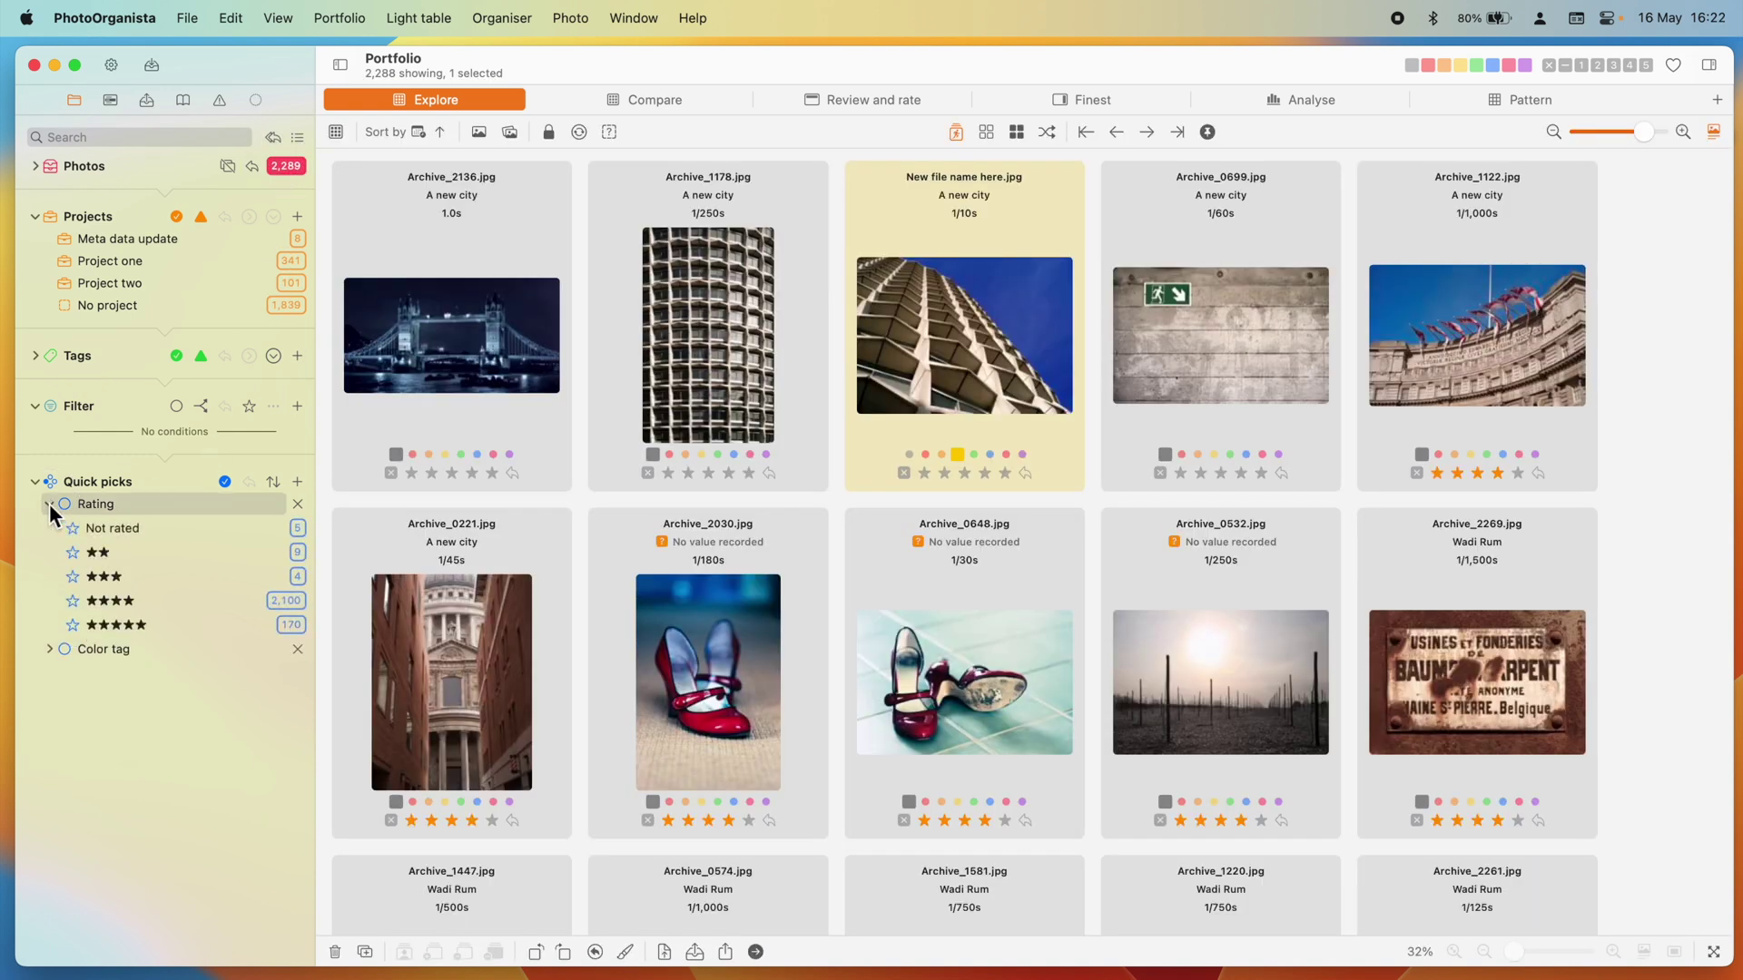
click(298, 528)
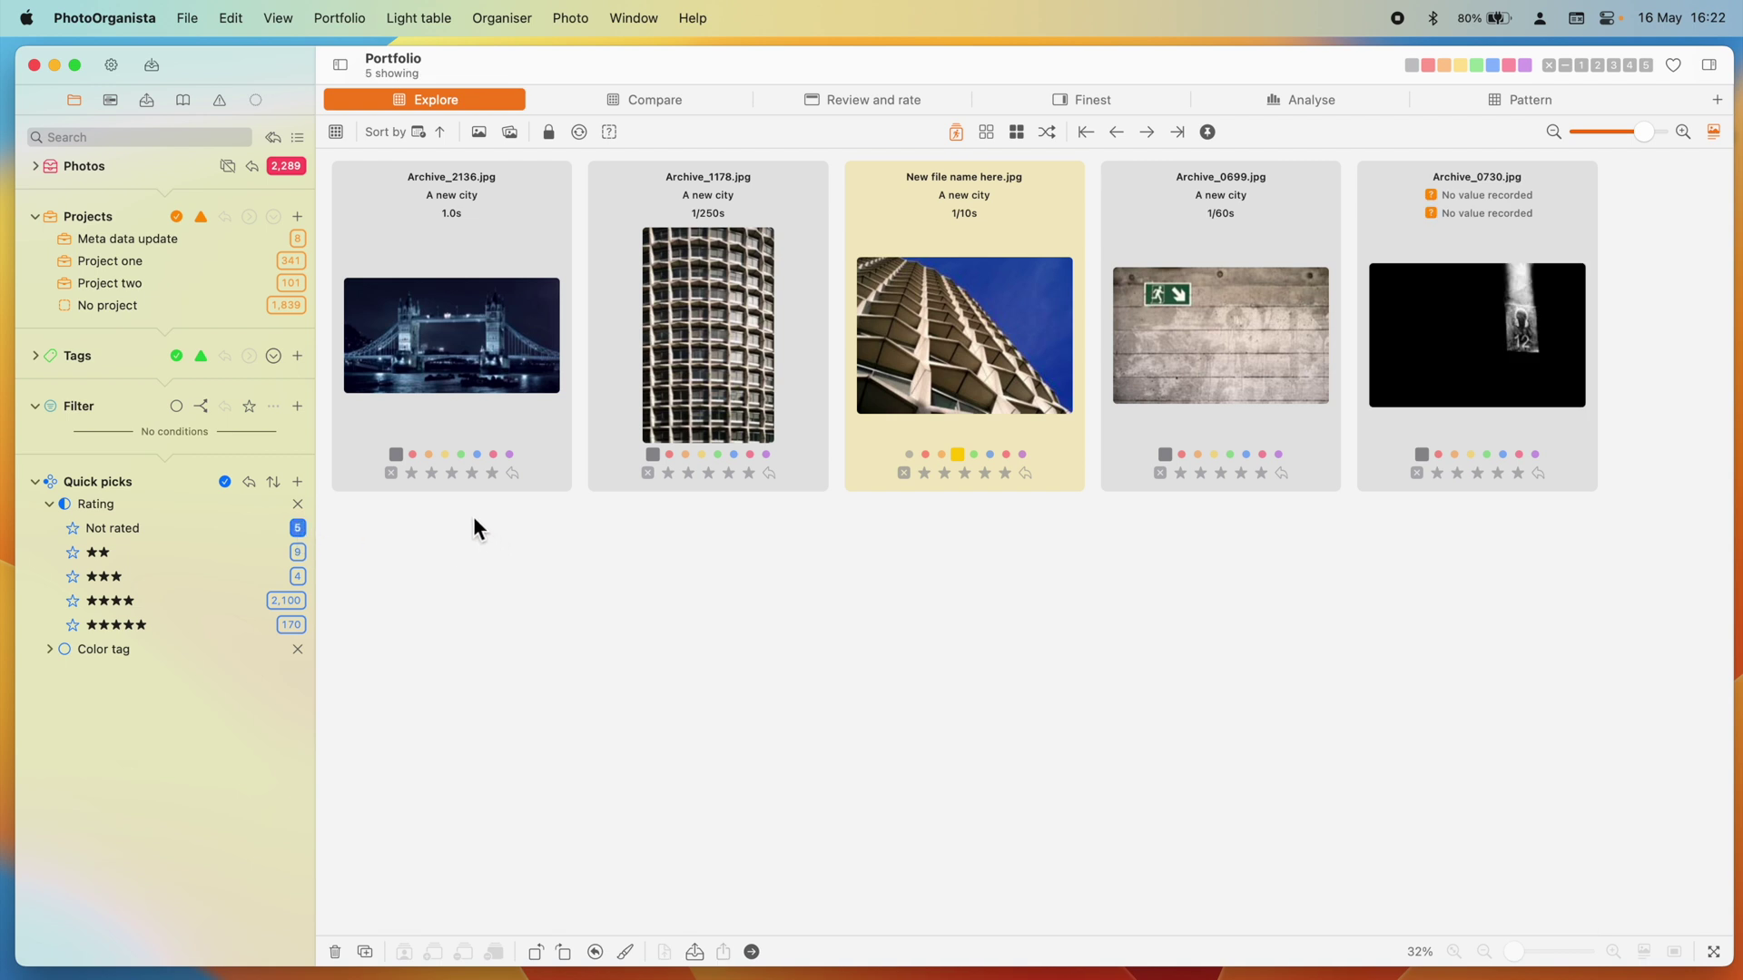
Step: Try rating Archive_2136.jpg three stars and Archive_1178.jpg two stars in the unrated set, and undo both ratings
click(450, 472)
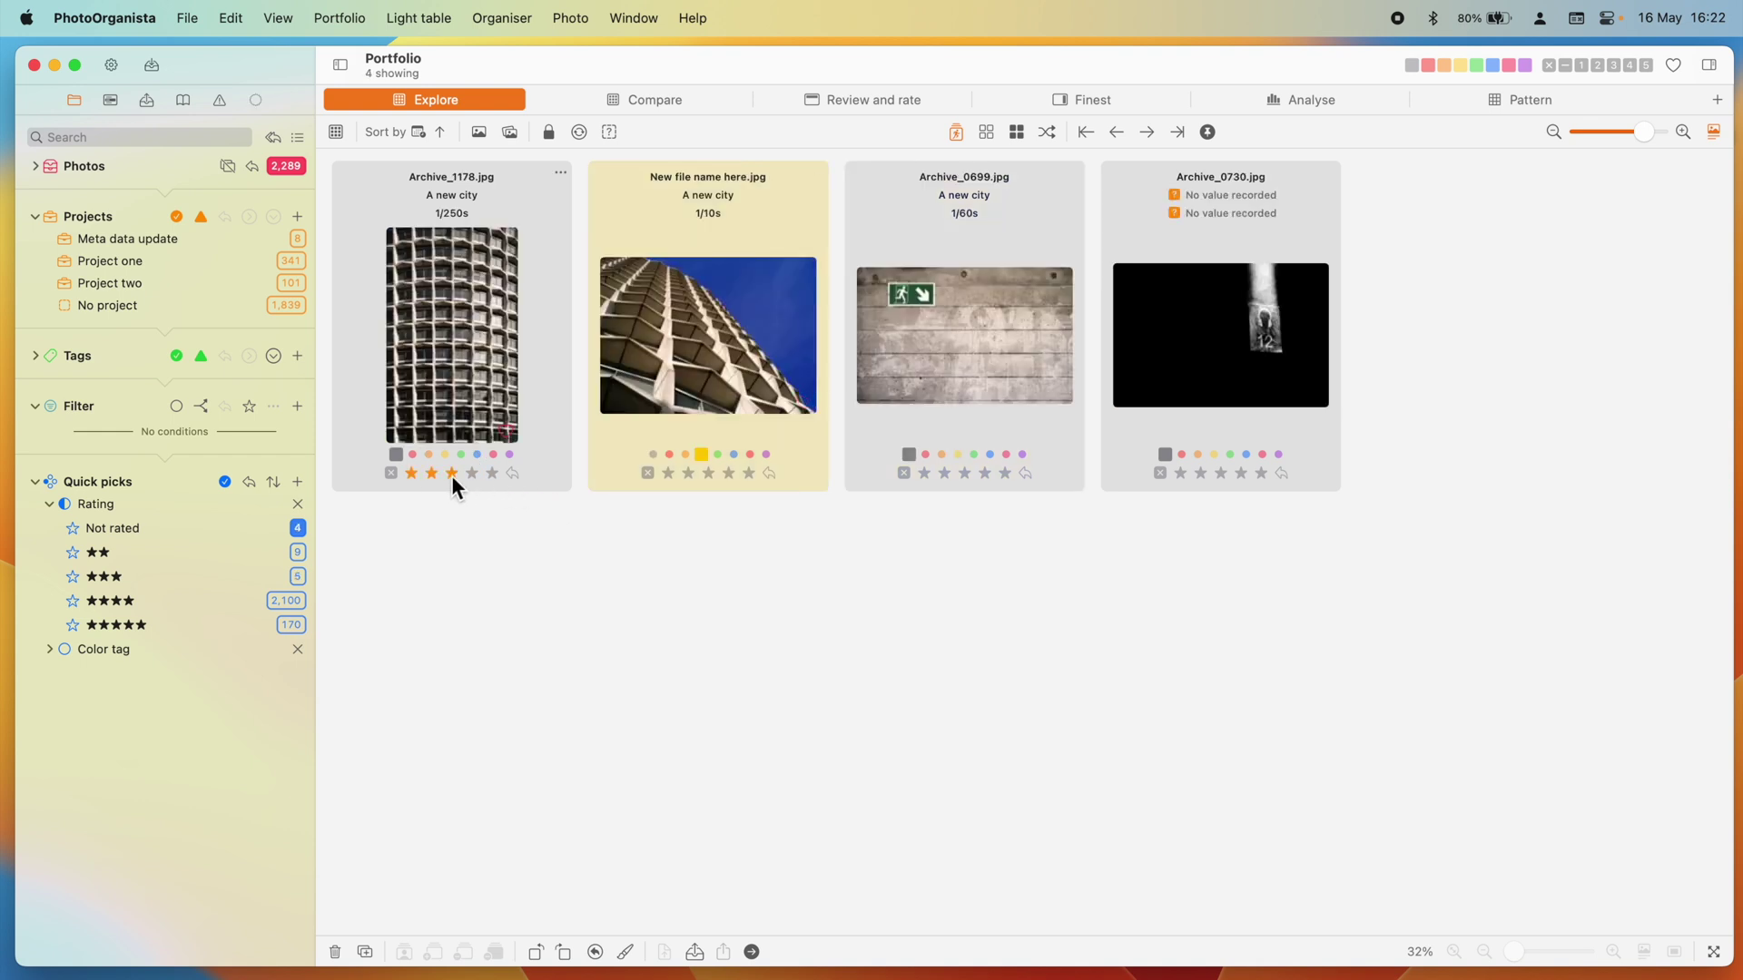
click(432, 473)
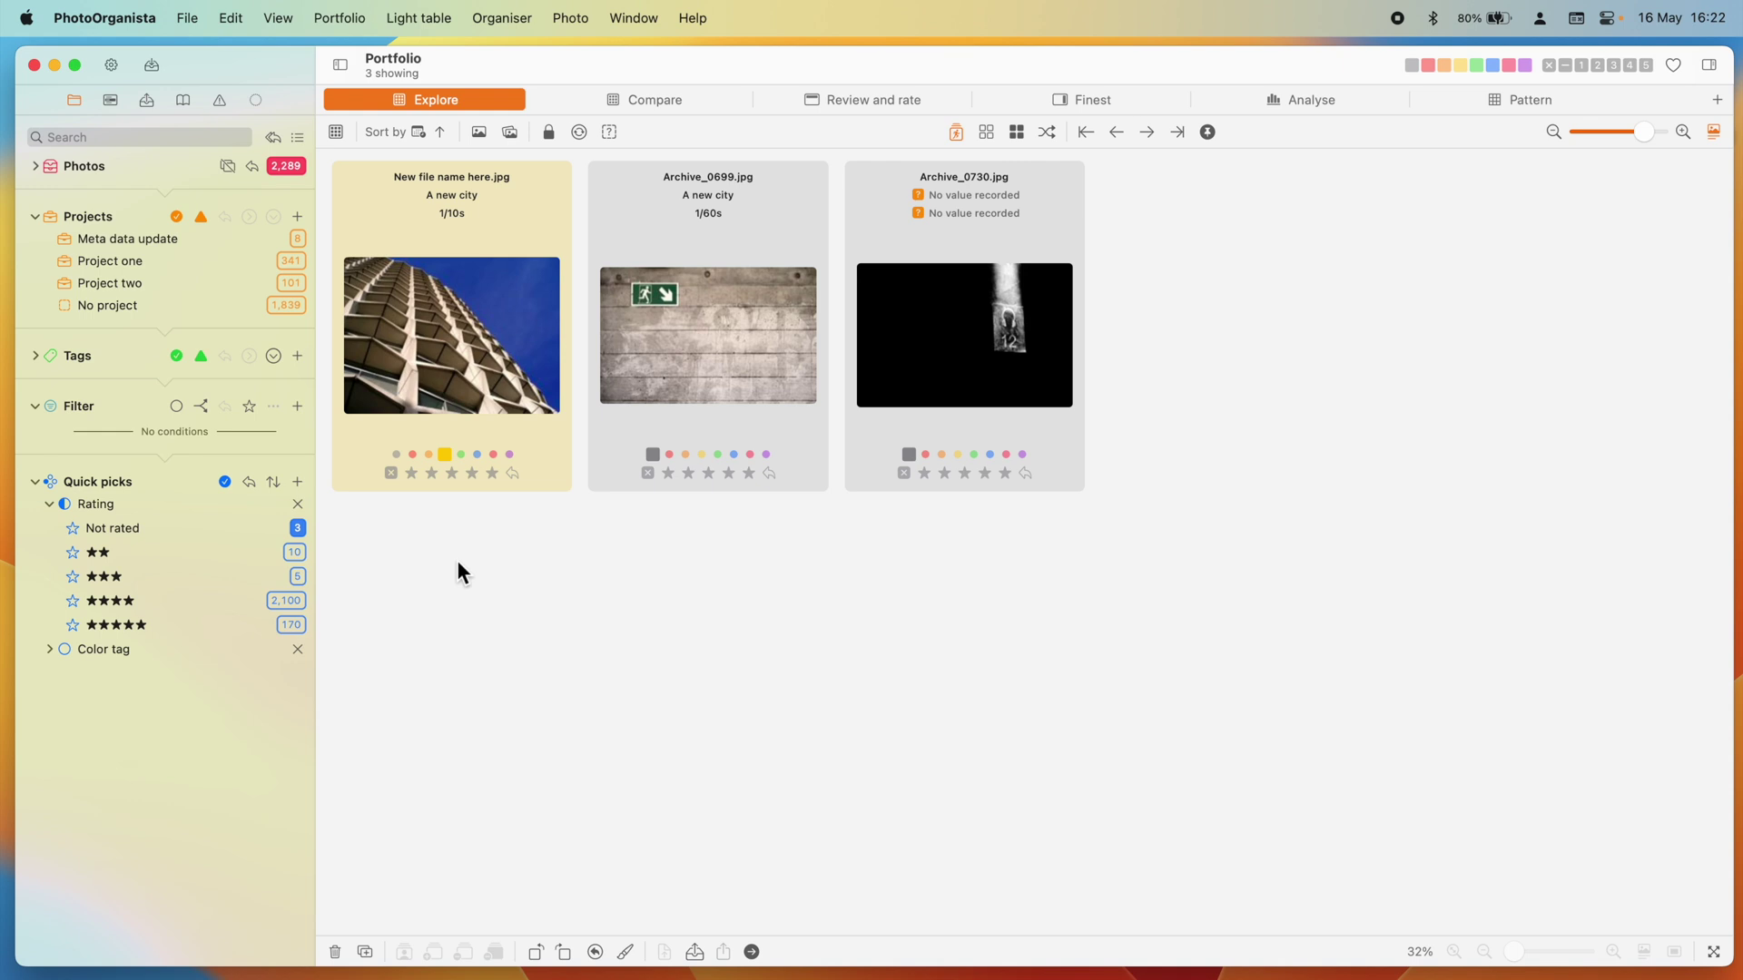
key(super+z)
key(super+z)
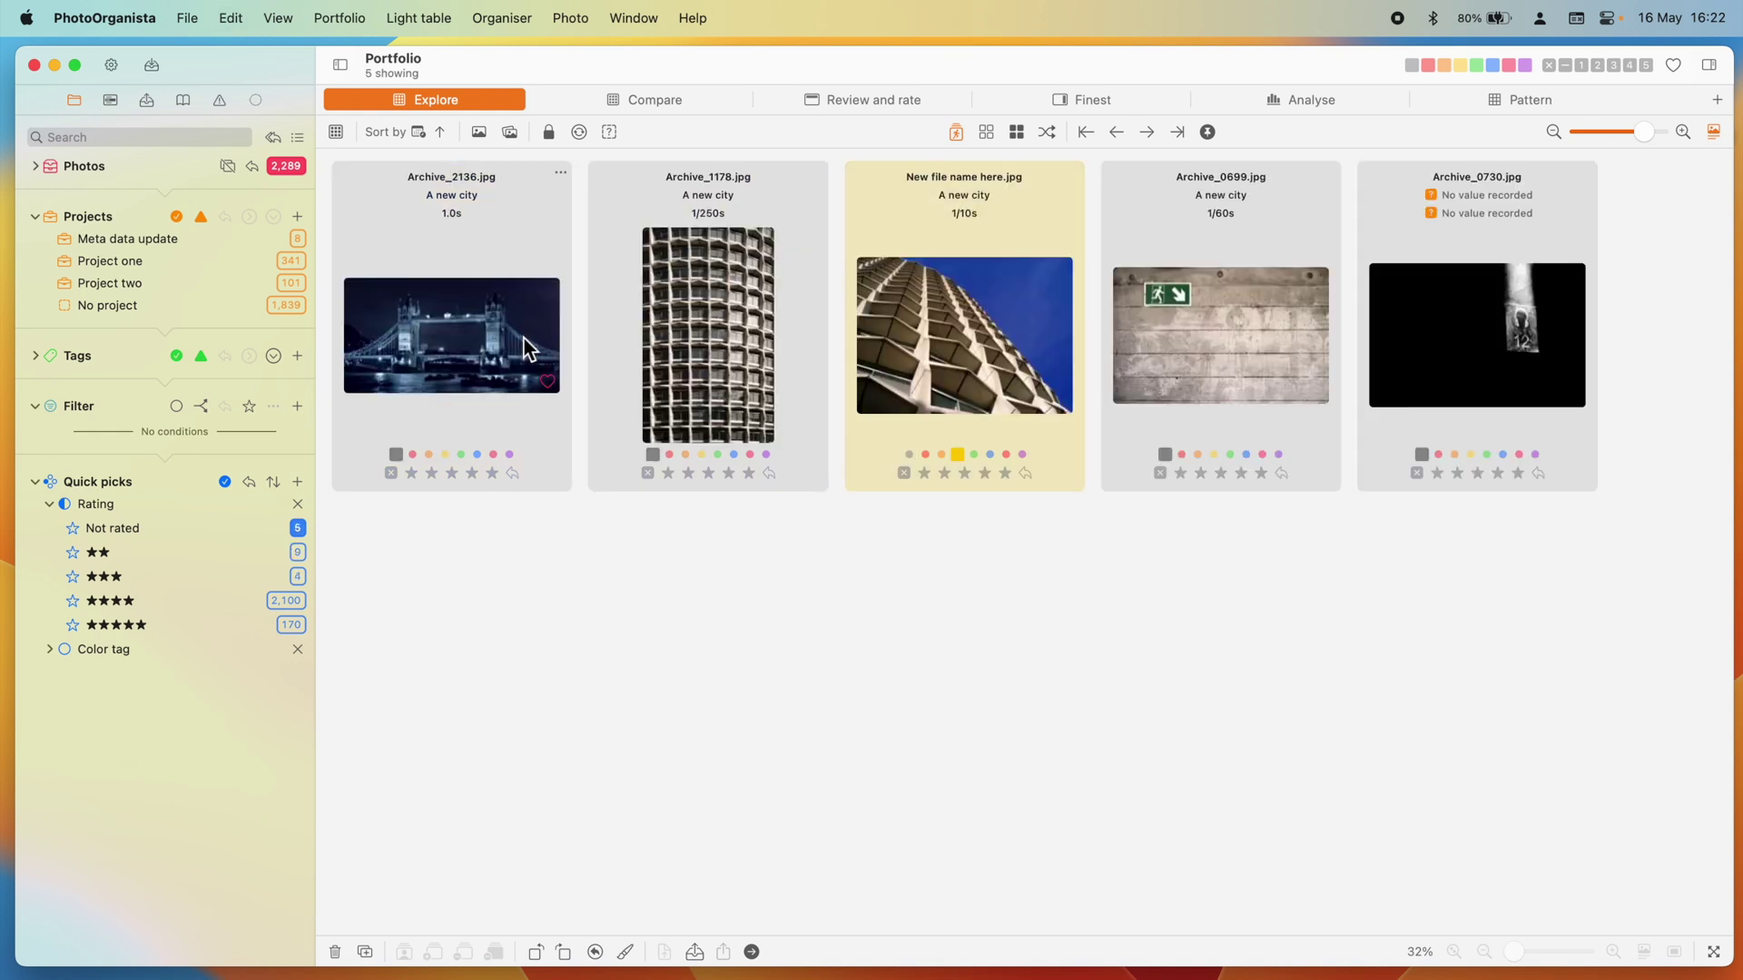
Step: Lock the displayed photos, rate Archive_2136.jpg two stars, Archive_1178.jpg three and New file name here.jpg two, and refresh the portfolio
click(547, 132)
click(1438, 454)
key(super+z)
click(433, 473)
click(709, 473)
click(943, 475)
click(578, 132)
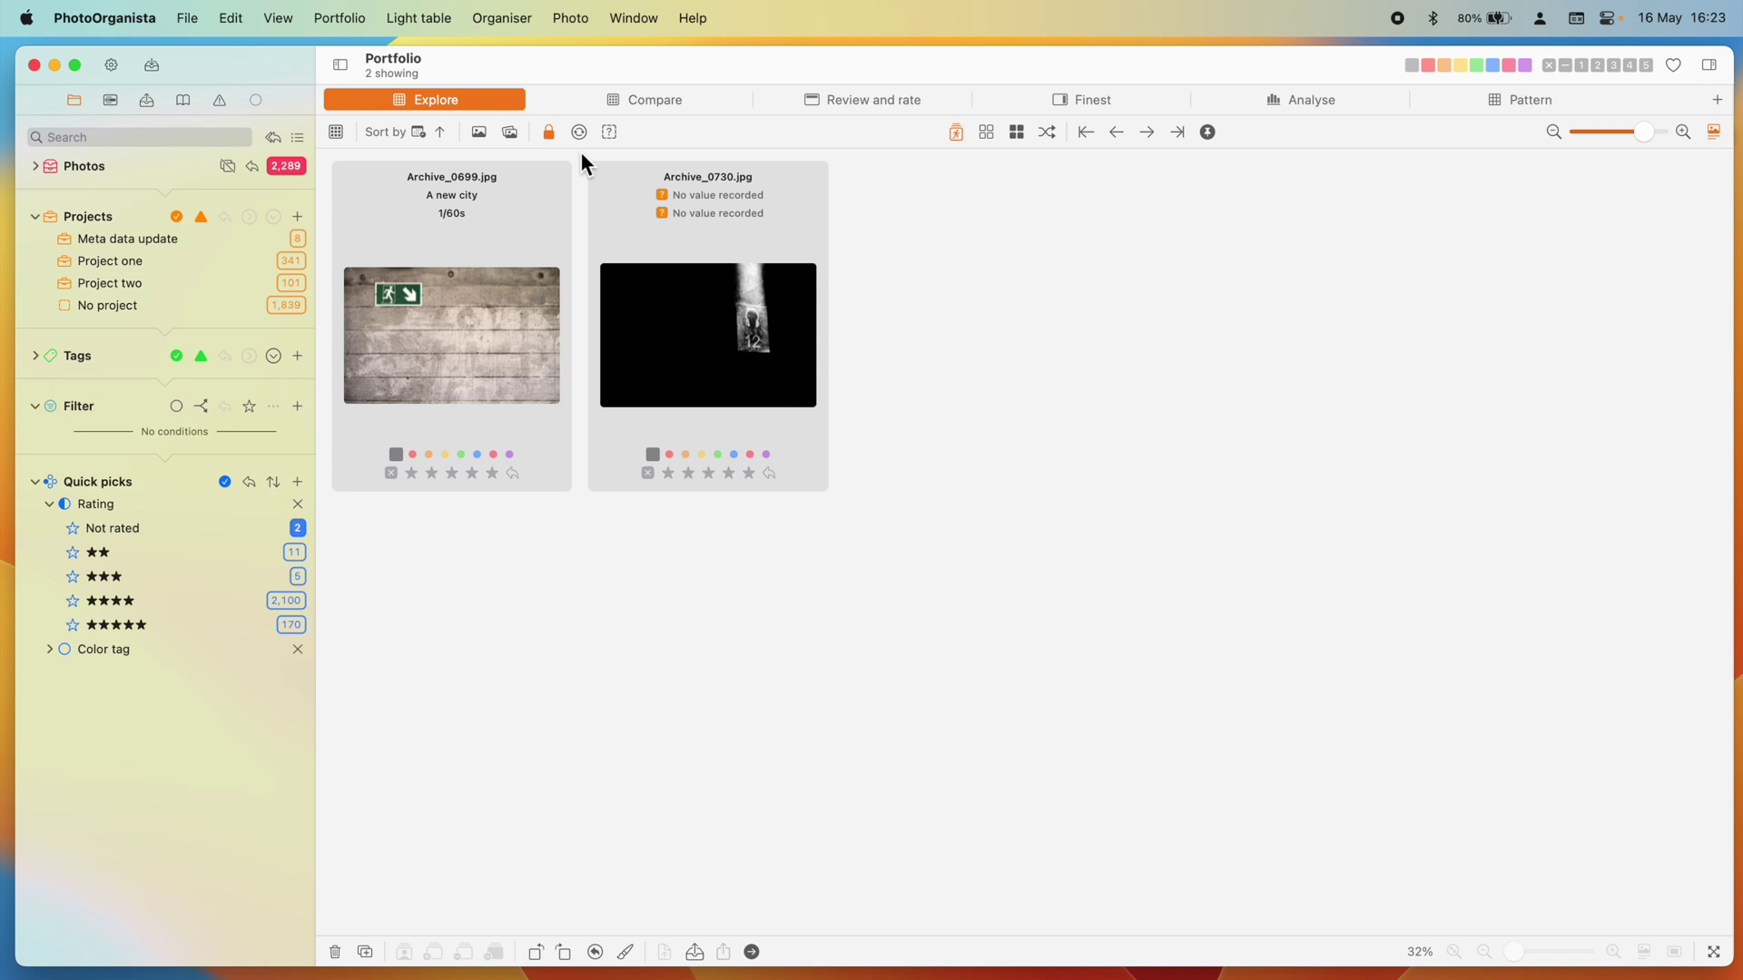
Step: Set the city of Archive_0699.jpg to "London" directly on its thumbnail
click(462, 193)
text(London)
key(Return)
Step: Start a photo import from the Les Vosges folder and enable updating photo properties during import in the advanced options
click(153, 66)
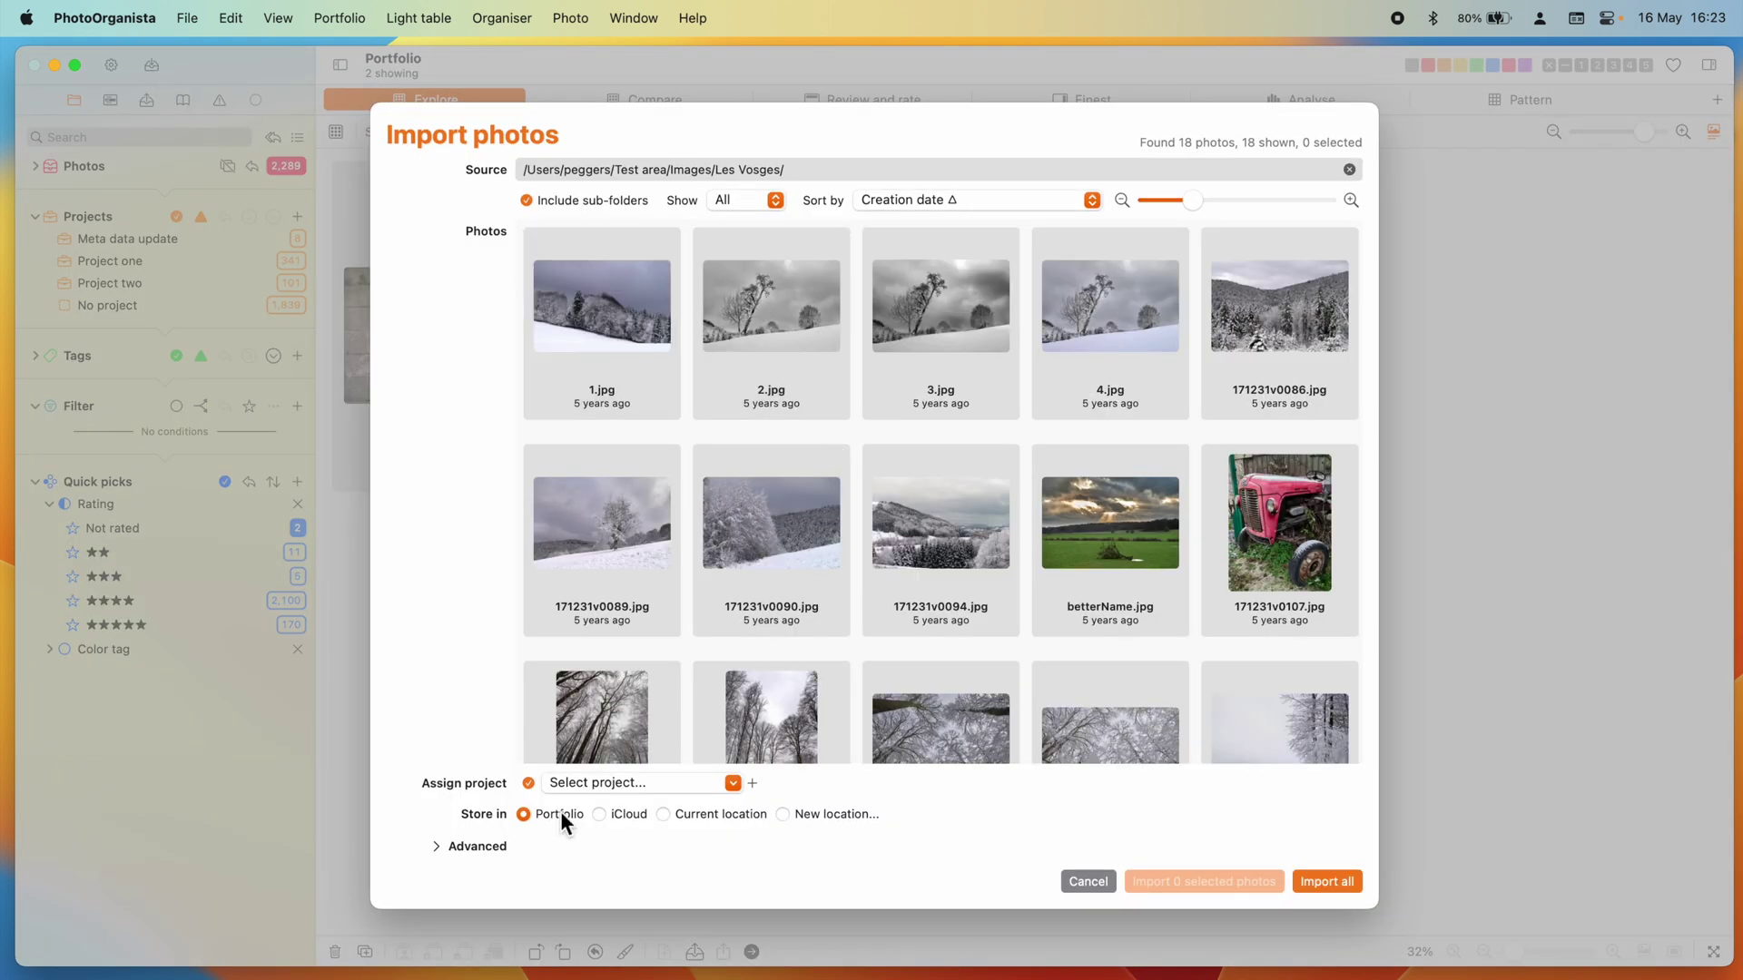
click(483, 843)
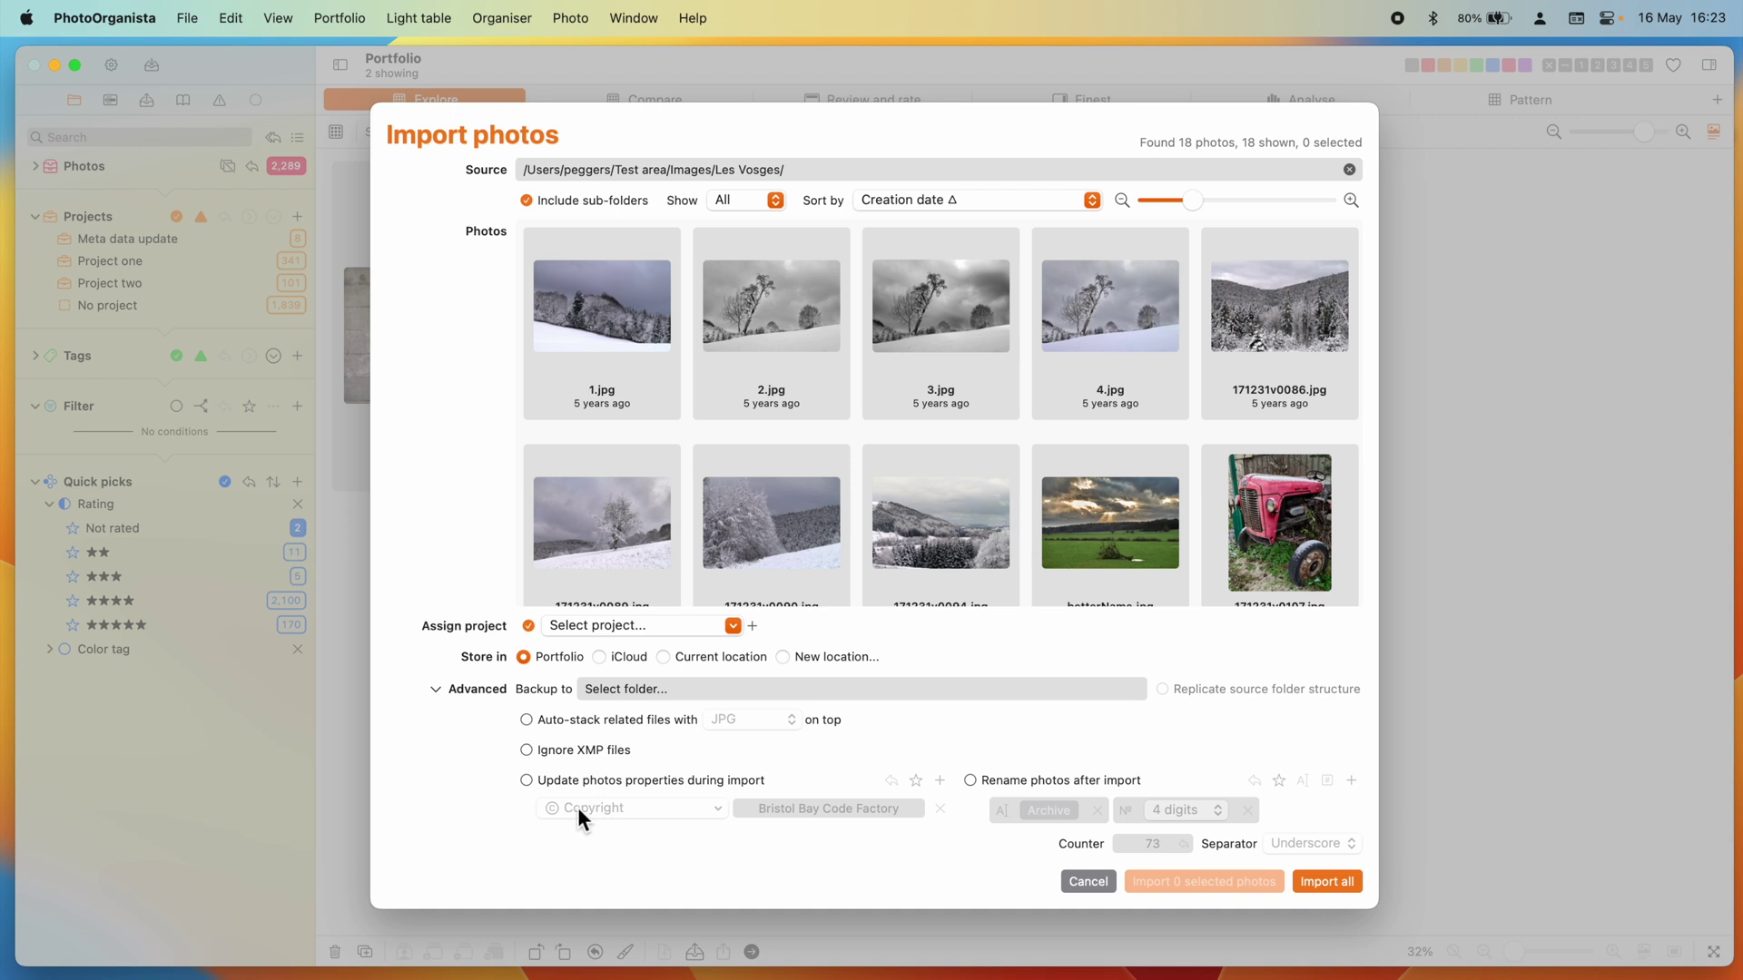
click(737, 780)
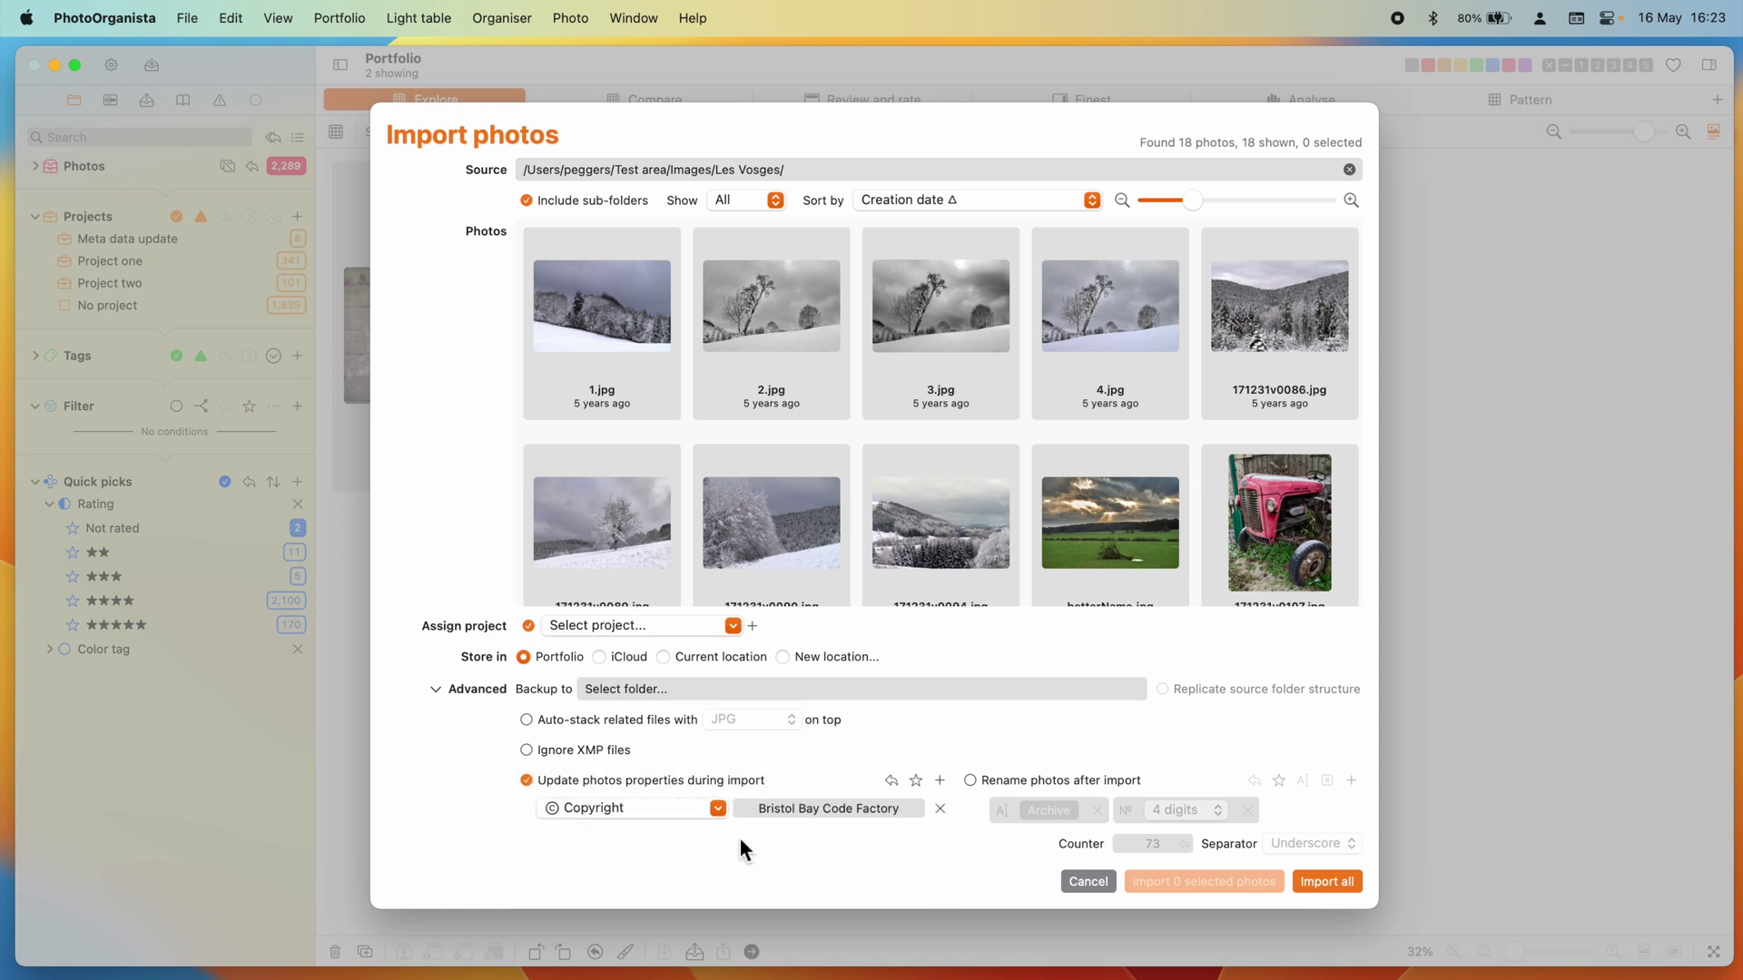
Step: Add an Artist property to the import's property updates and enter the artist's name
click(945, 783)
mouse_move(981, 808)
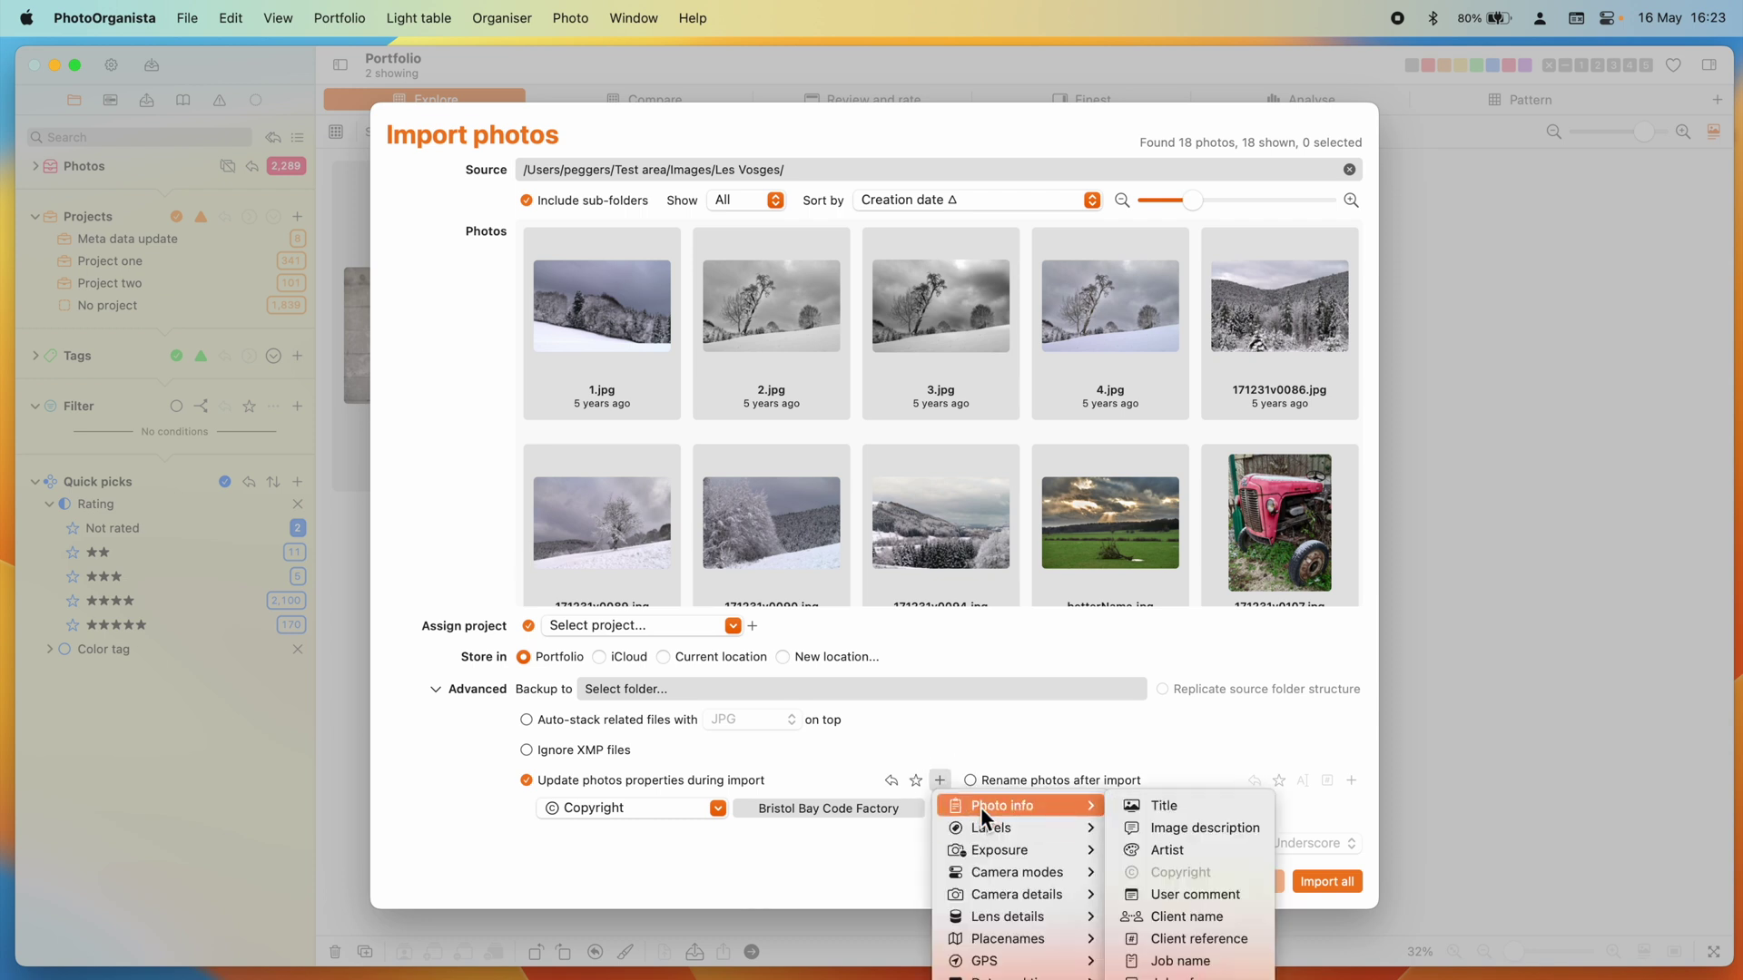
click(1180, 847)
click(817, 808)
text(Phil)
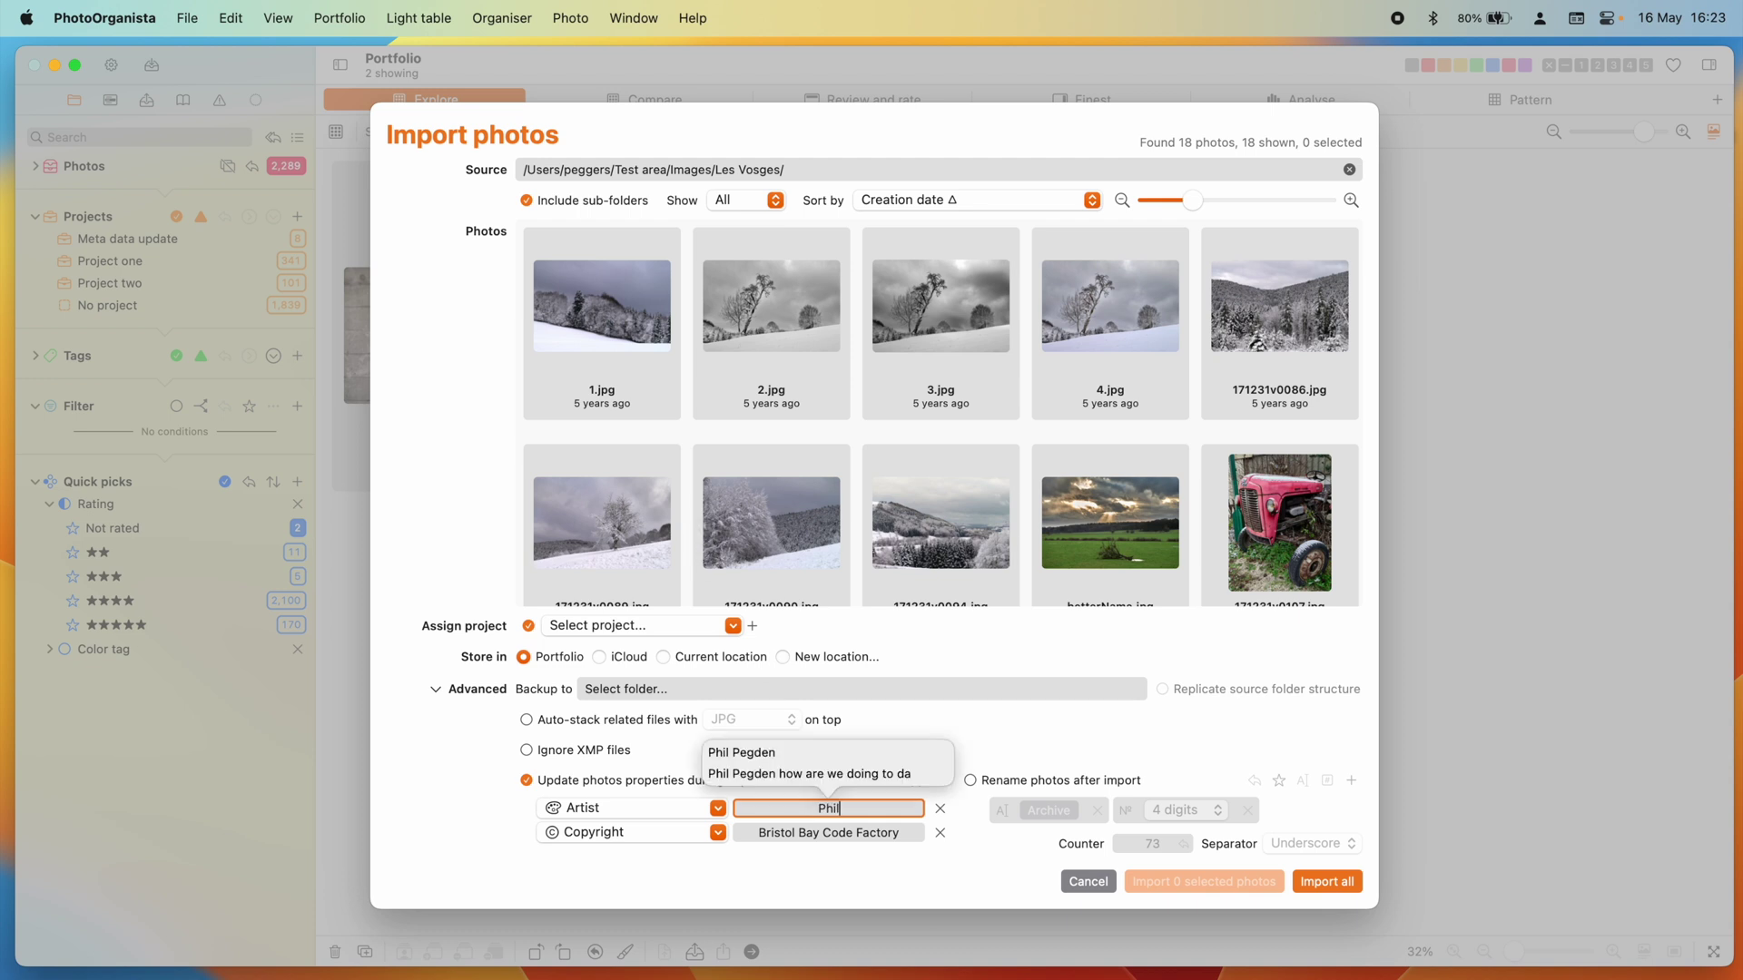
click(985, 710)
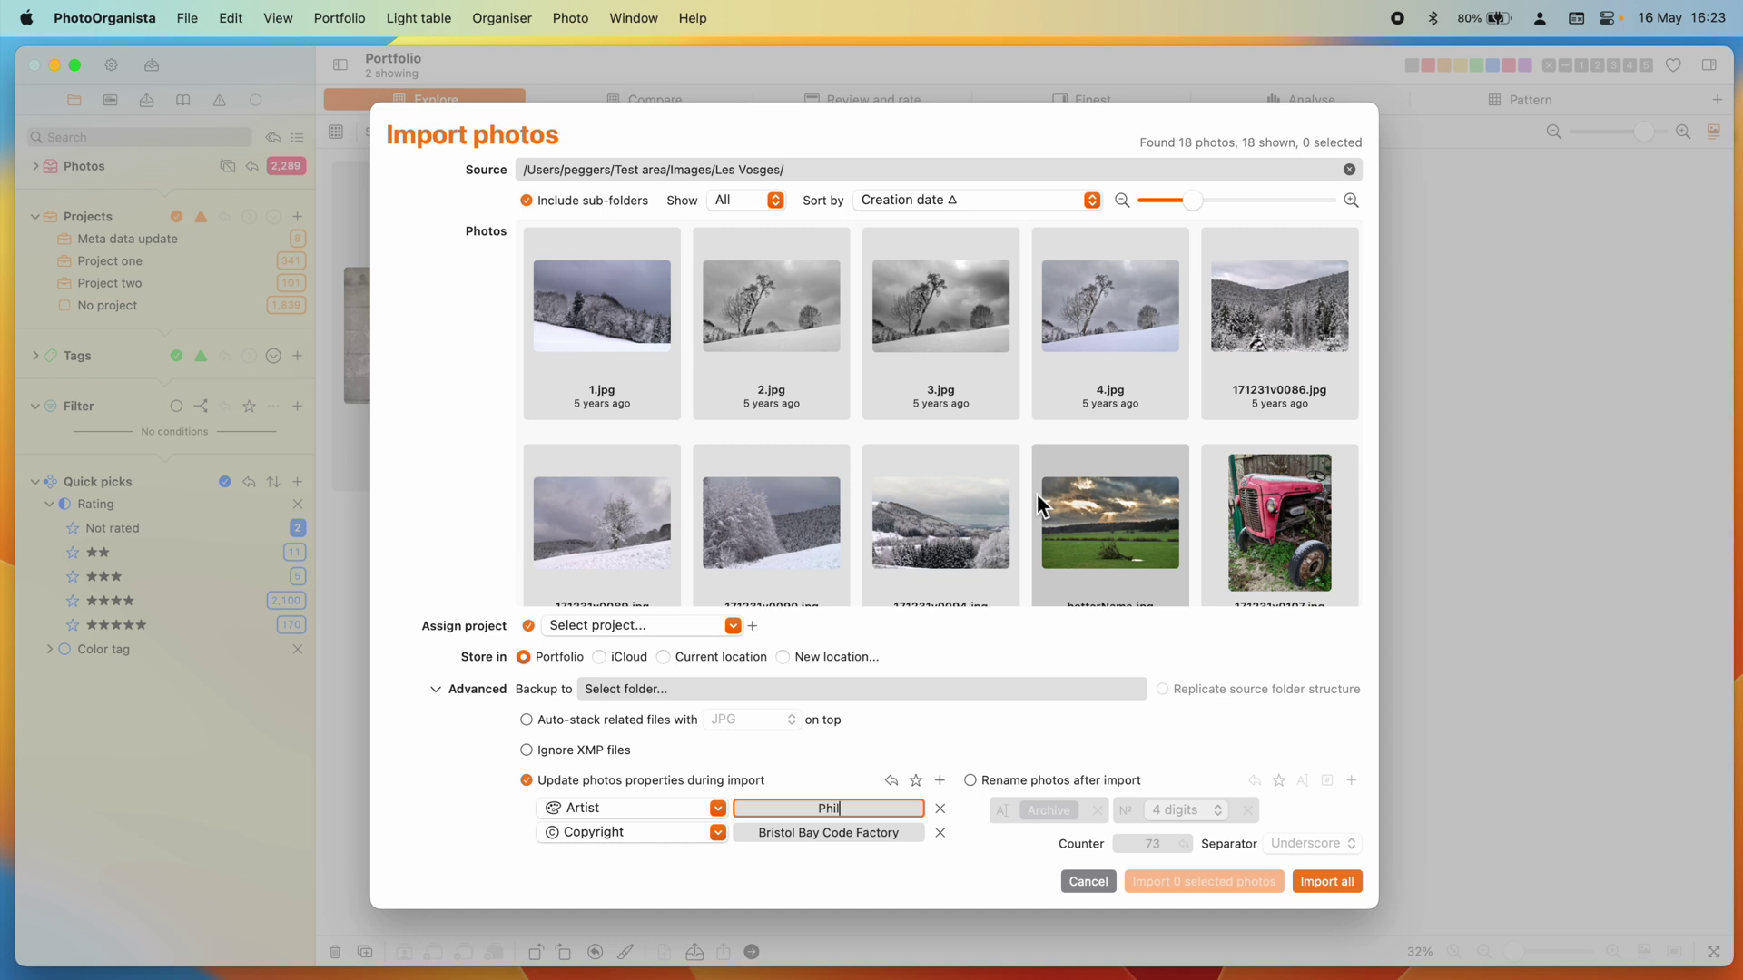
Step: Save the property updates as a favourite titled "Name and copyright" and import all the photos
click(916, 780)
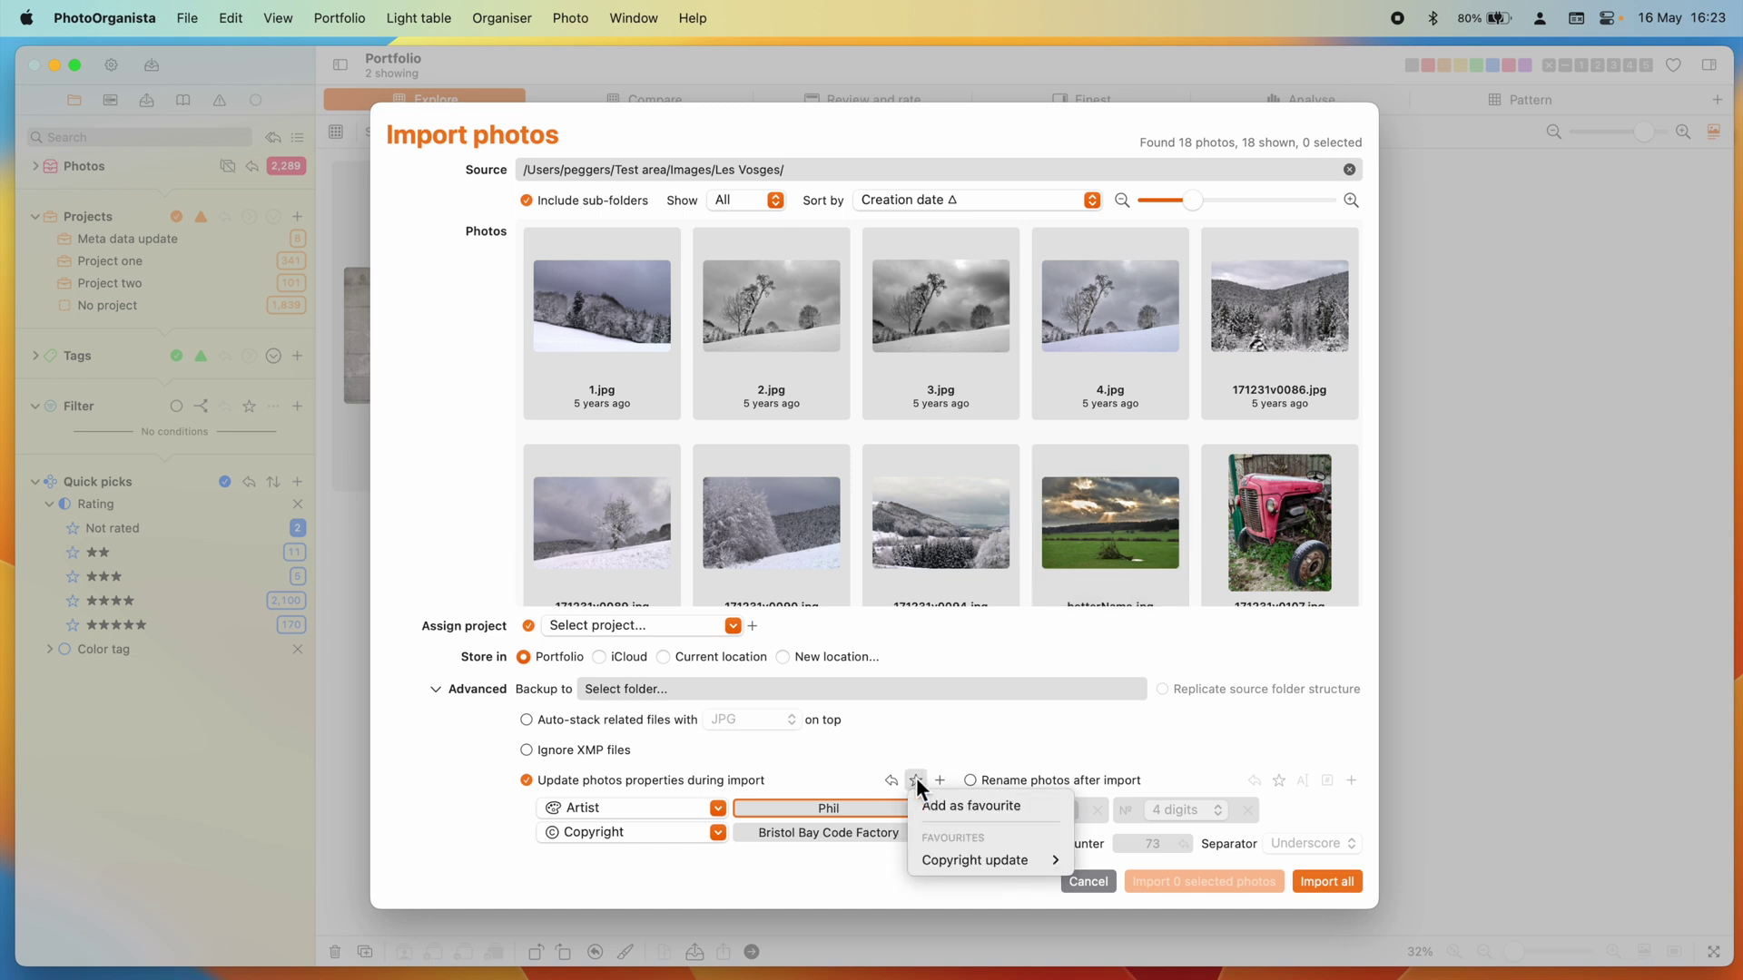
click(989, 803)
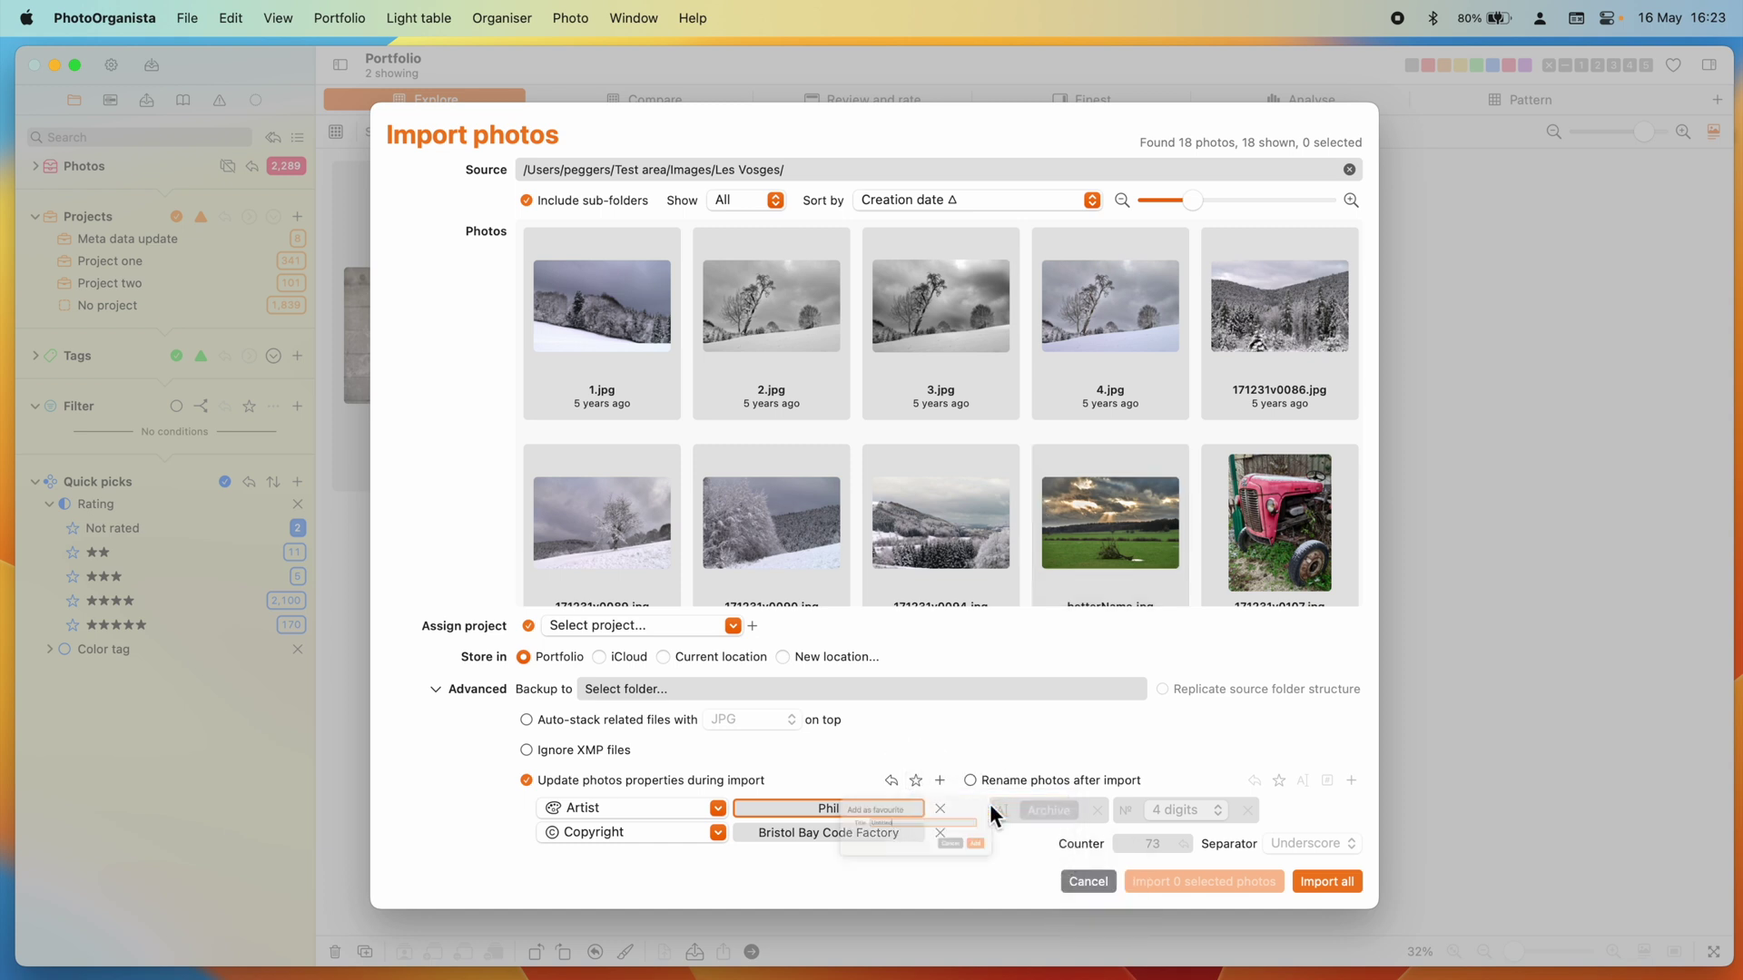
key(BackSpace)
key(BackSpace)
key(BackSpace)
key(BackSpace)
key(BackSpace)
key(BackSpace)
key(BackSpace)
key(BackSpace)
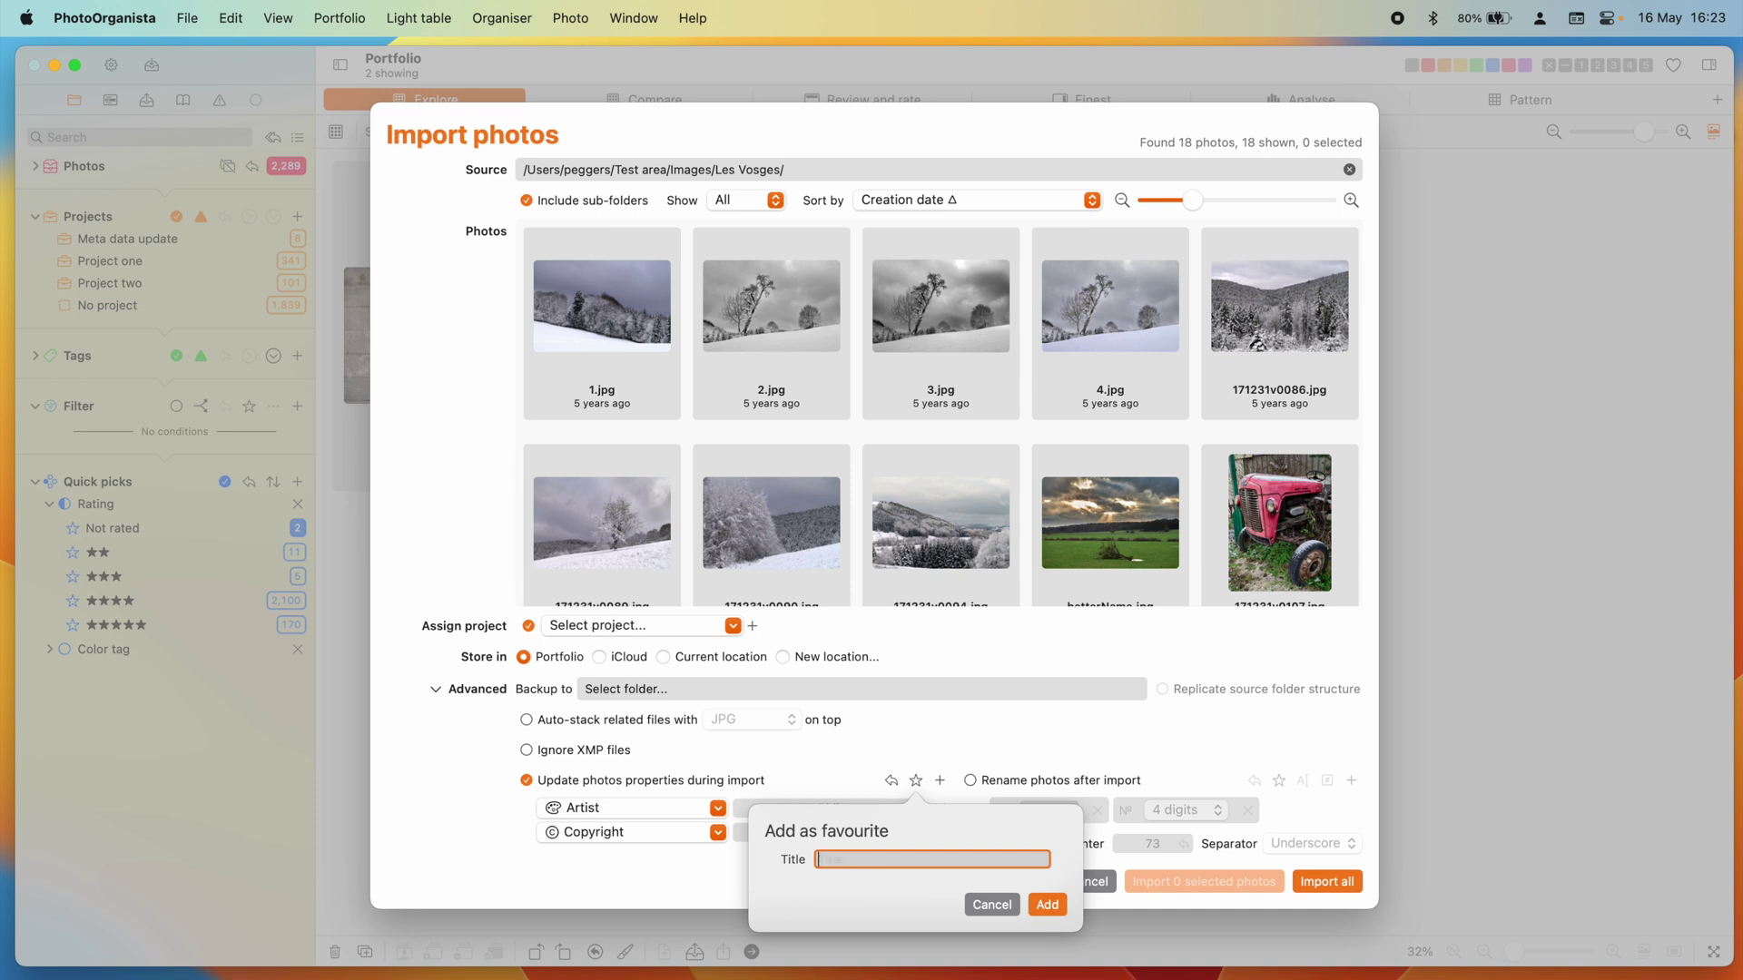
text(Name and copyright)
click(1047, 904)
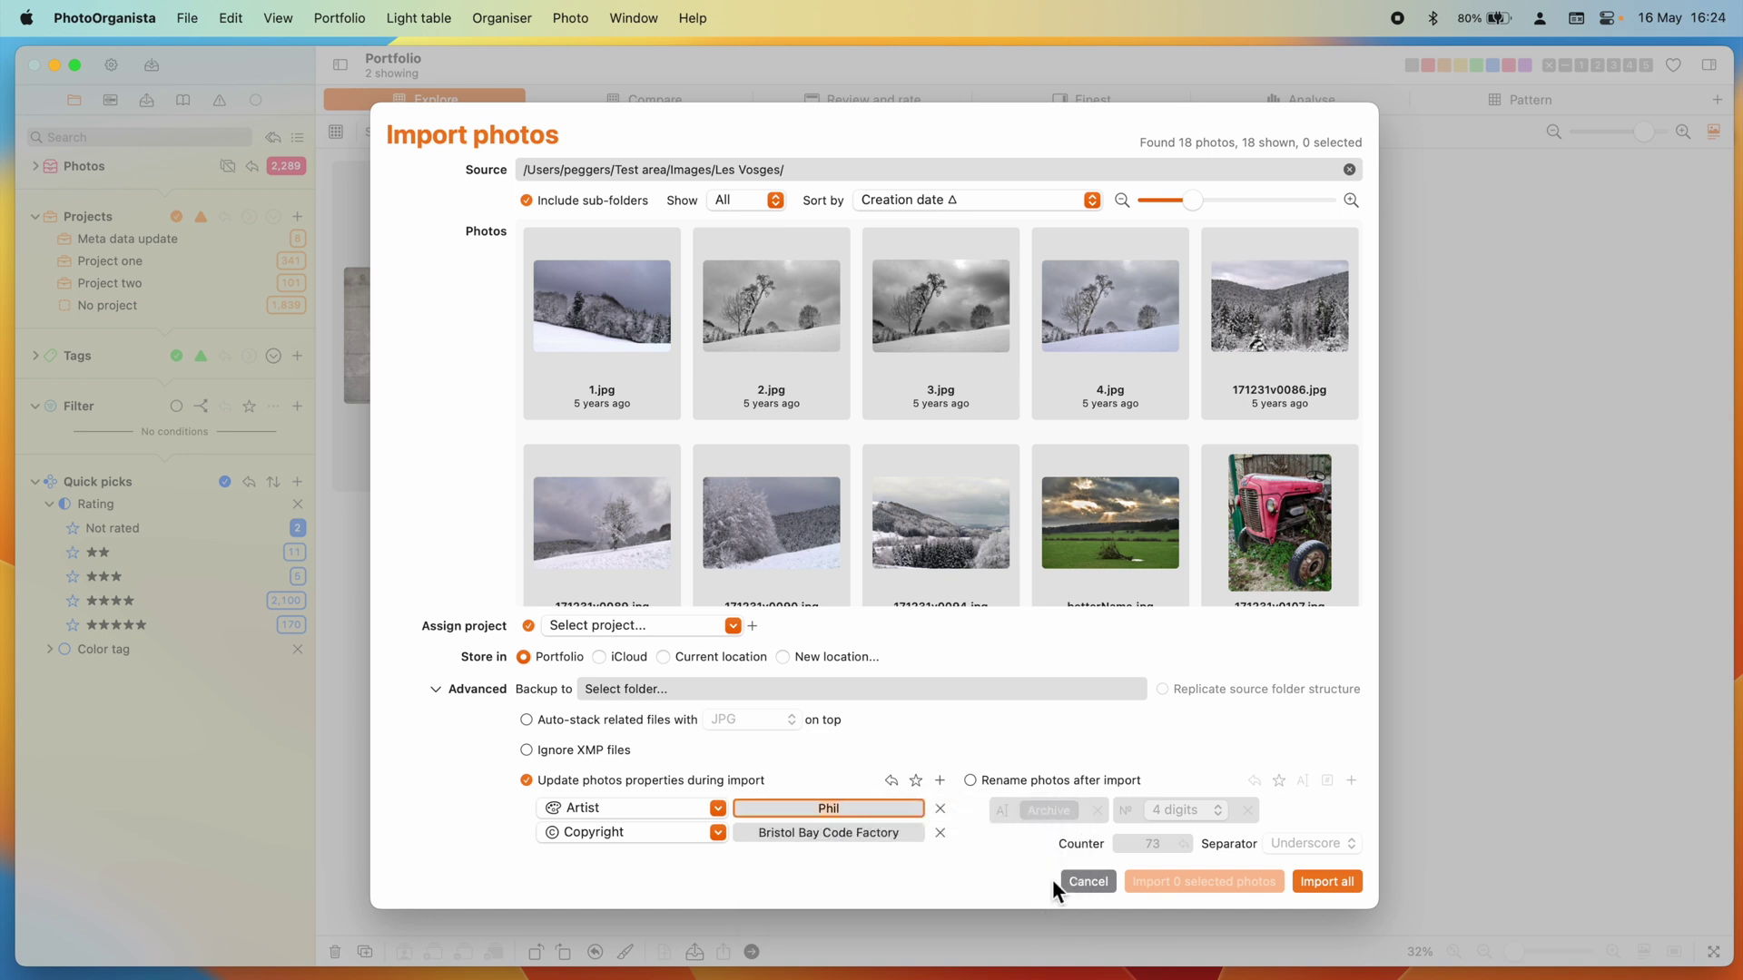
click(1321, 889)
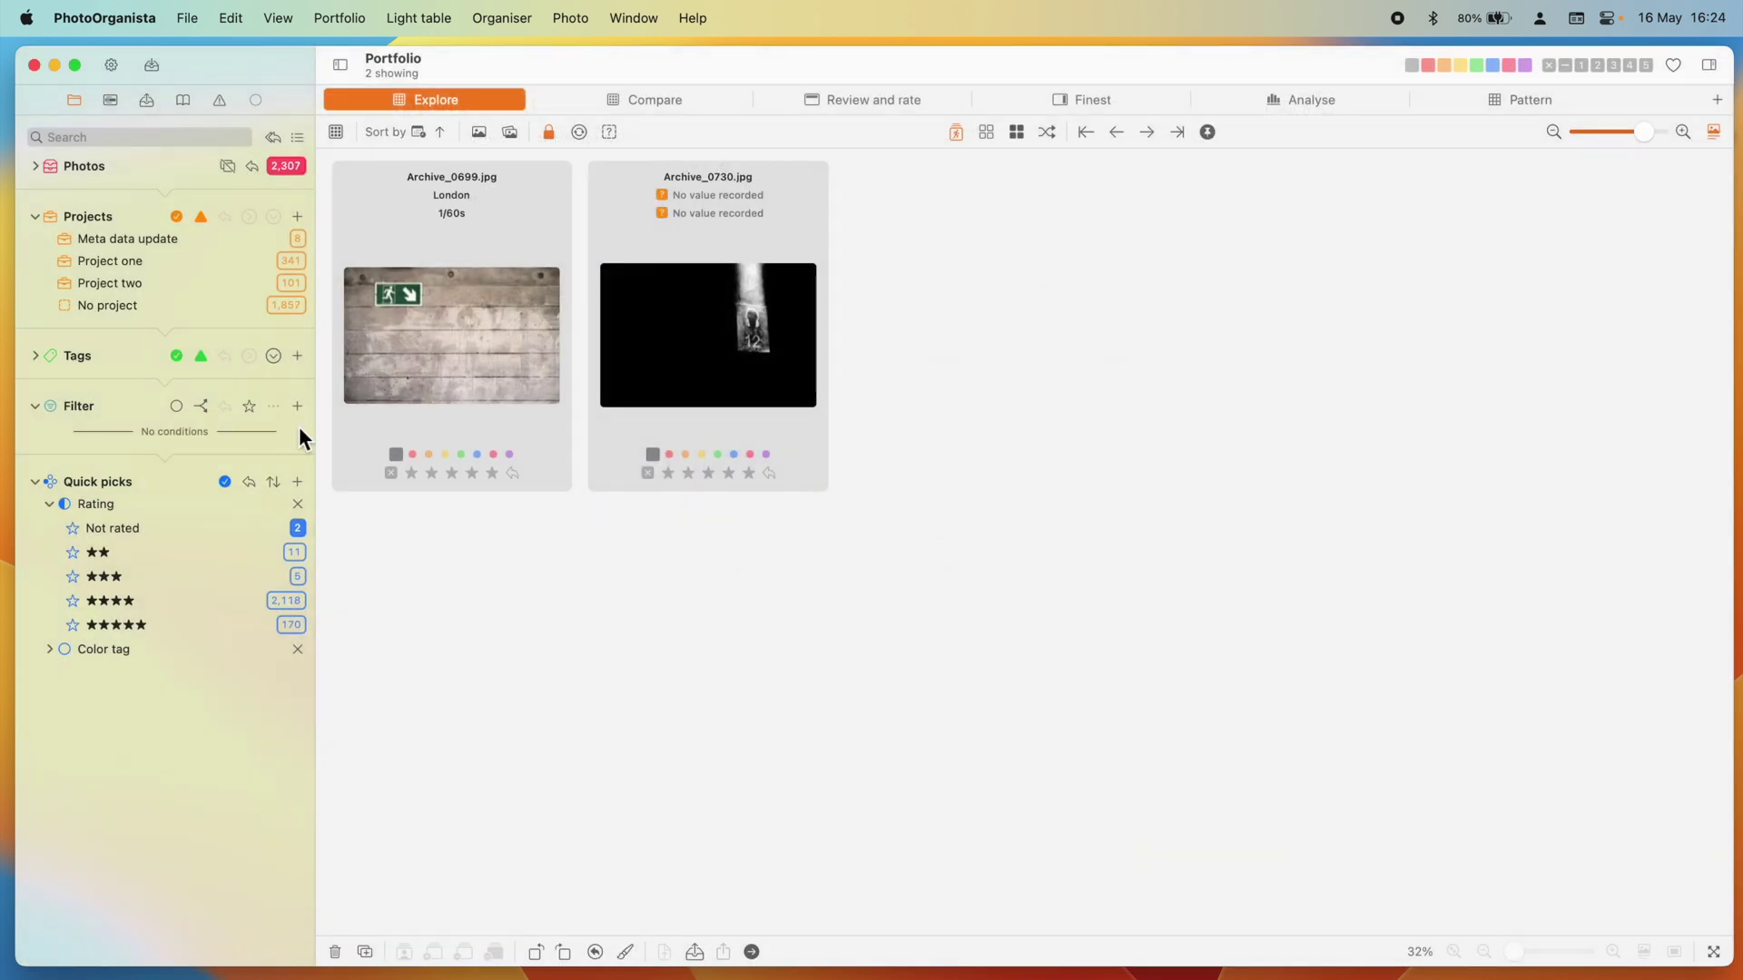